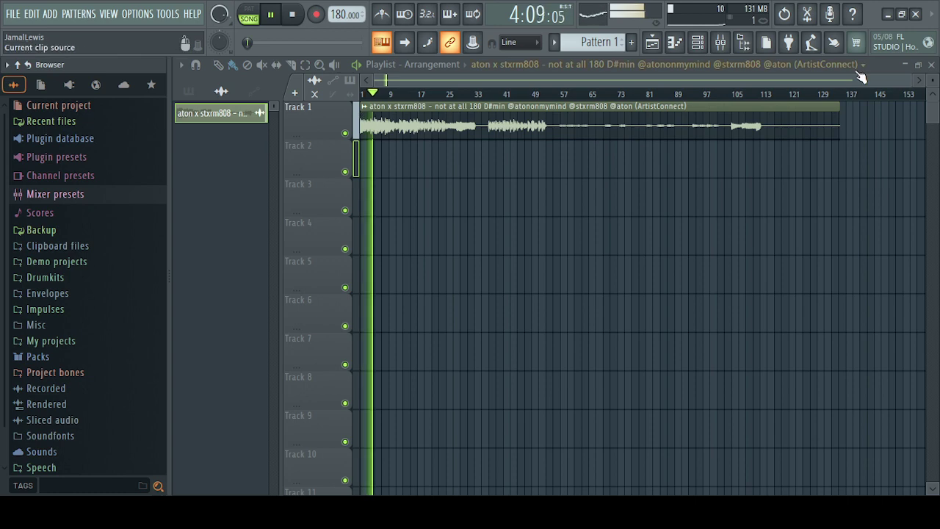
# Switch playback from song to pattern mode and open the audio sample's piano roll
pyautogui.moveTo(852, 79); pyautogui.dragTo(544, 80)
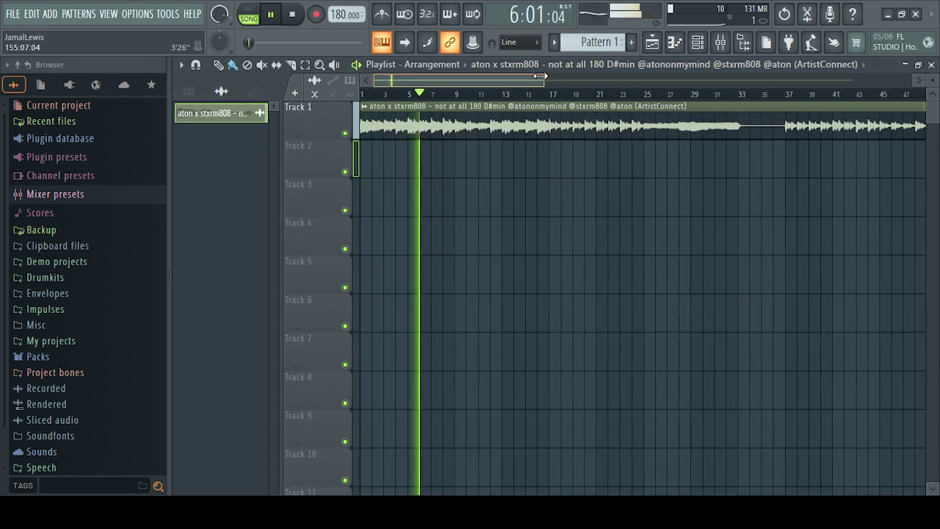
pyautogui.click(249, 13)
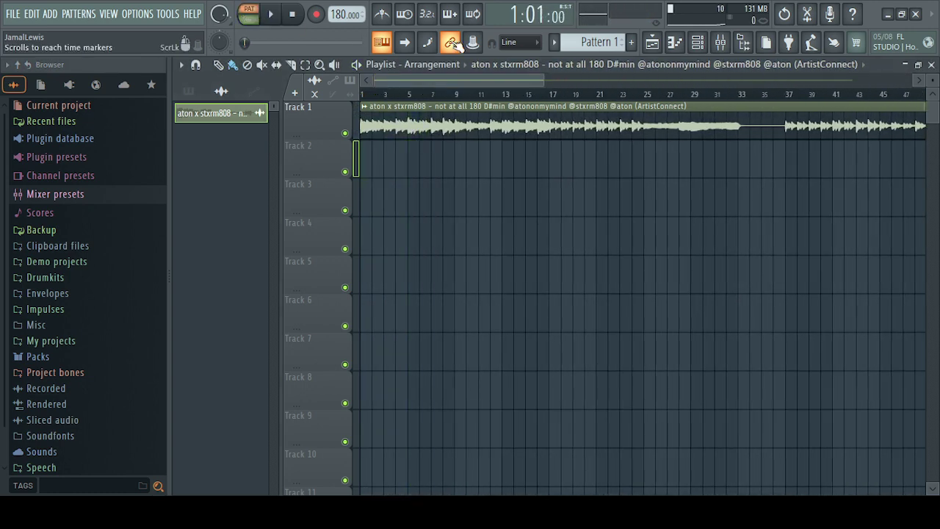
pyautogui.click(698, 42)
pyautogui.press('F7')
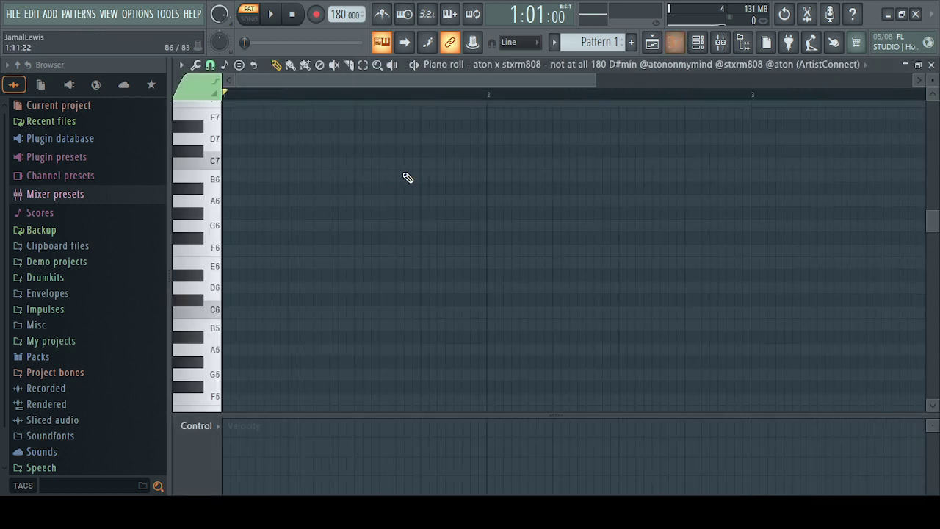
# Add a C5 note at the start of the sample's piano roll and lengthen it to eight bars
pyautogui.scroll(-3, 347, 272)
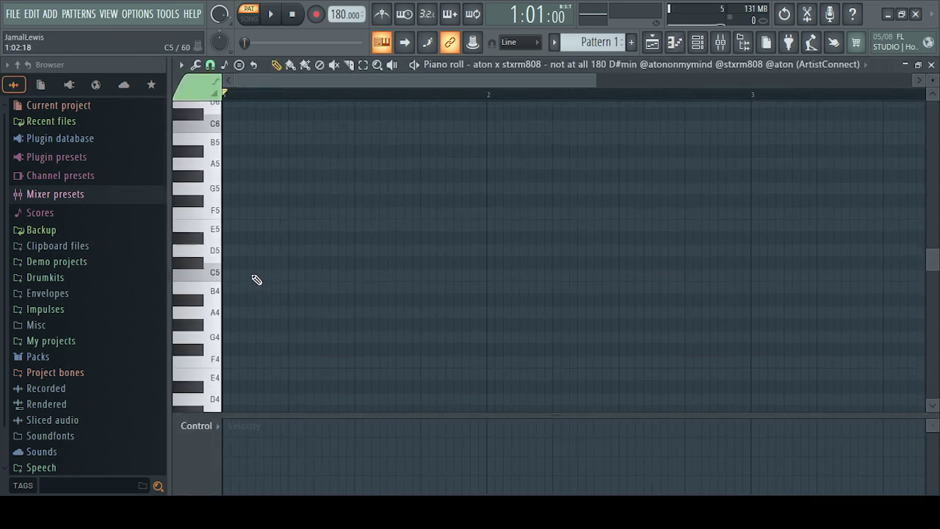
pyautogui.click(238, 276)
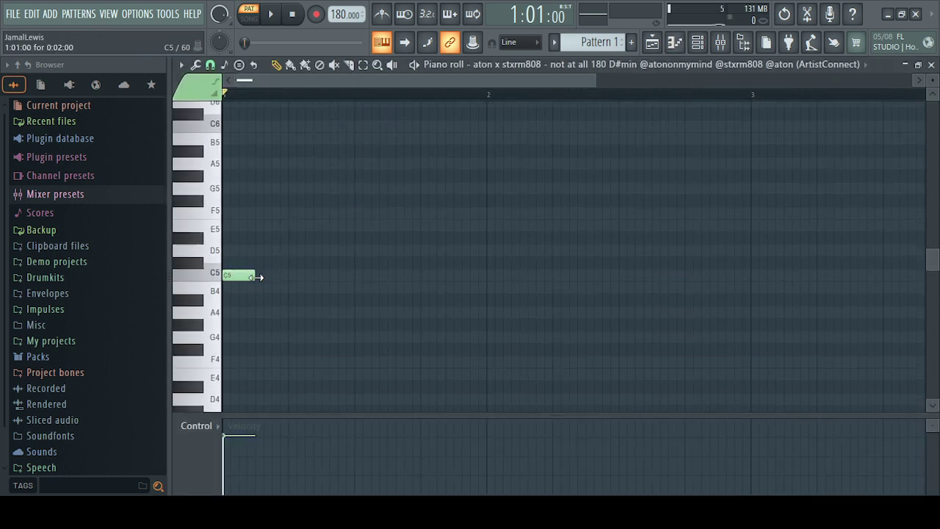
pyautogui.moveTo(256, 277); pyautogui.dragTo(892, 271)
pyautogui.moveTo(507, 80); pyautogui.dragTo(643, 86)
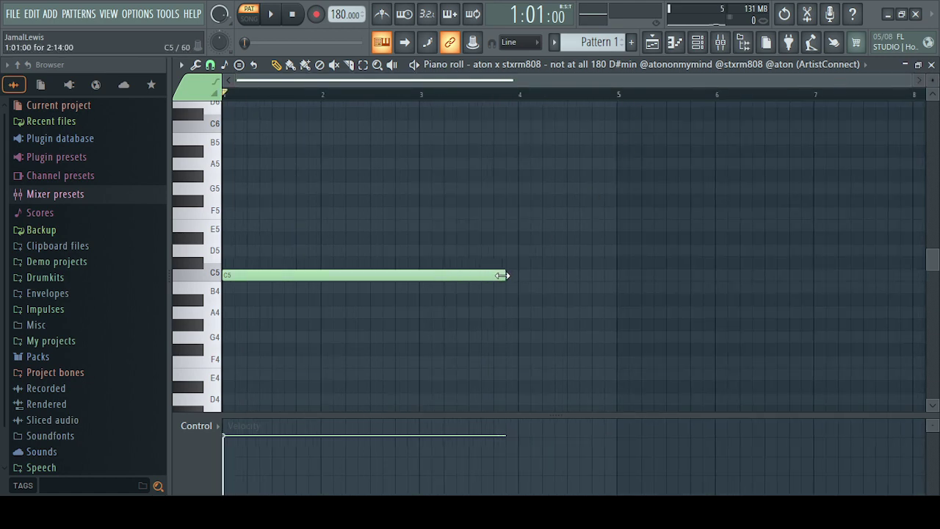
pyautogui.moveTo(503, 275); pyautogui.dragTo(836, 264)
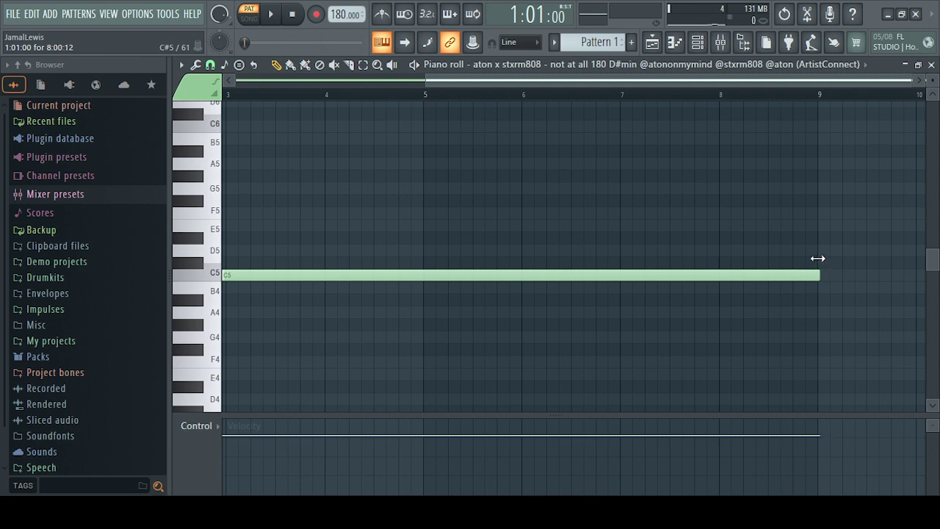
pyautogui.moveTo(345, 82); pyautogui.dragTo(237, 81)
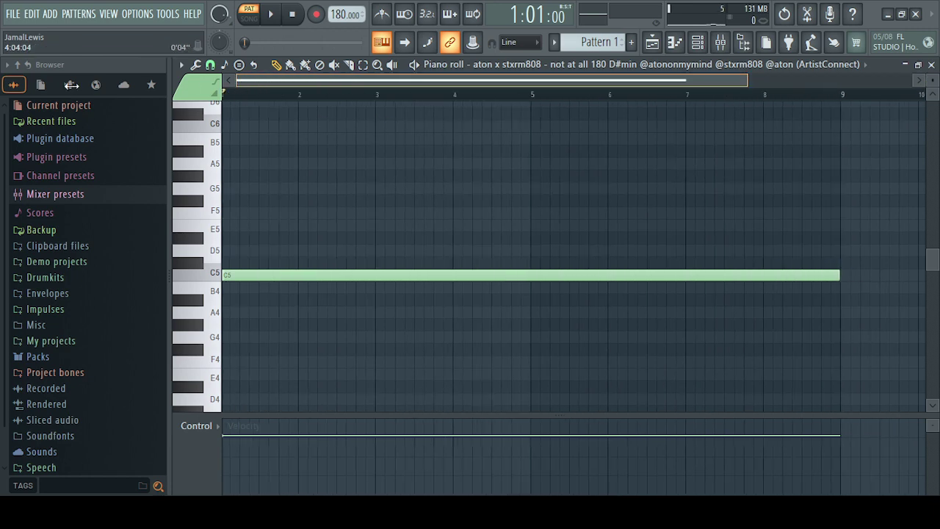
# Add the sample "hihat that he only uses in instagram live beats" from the Crash Dummy drumkit's [Hi Hats] folder to the channel rack
pyautogui.click(699, 44)
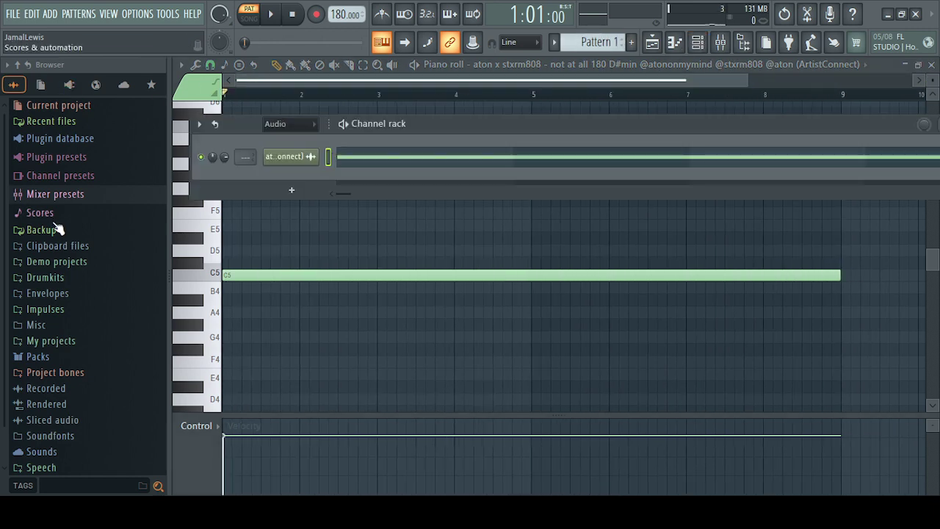
pyautogui.click(69, 280)
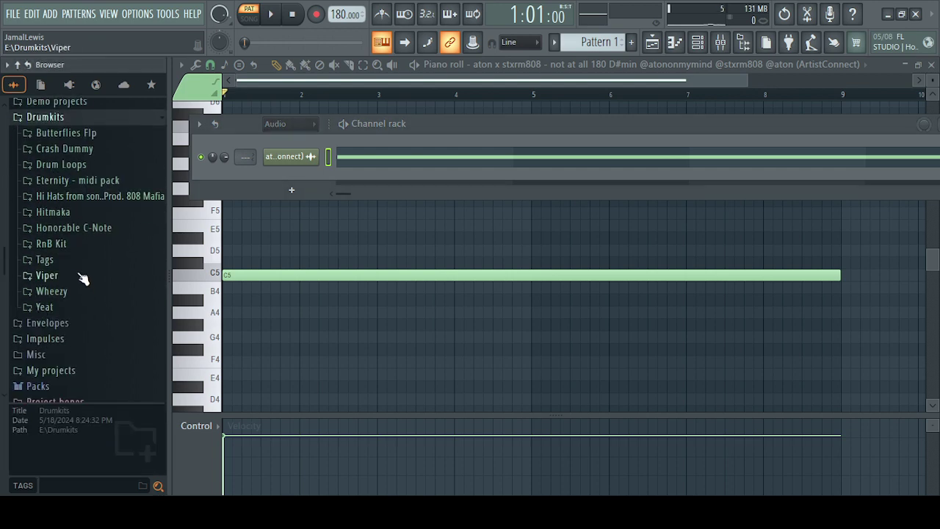
pyautogui.press('space')
pyautogui.click(90, 153)
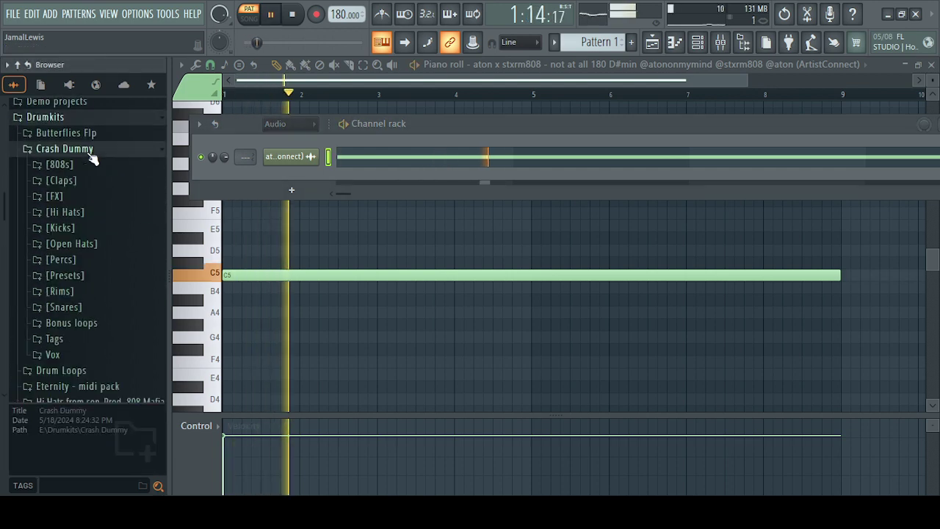
pyautogui.click(73, 213)
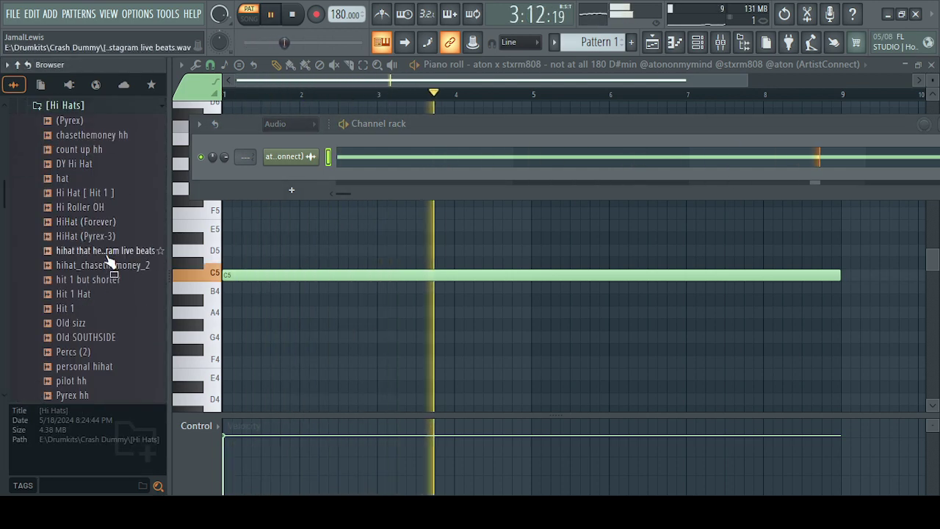
pyautogui.moveTo(106, 253); pyautogui.dragTo(290, 180)
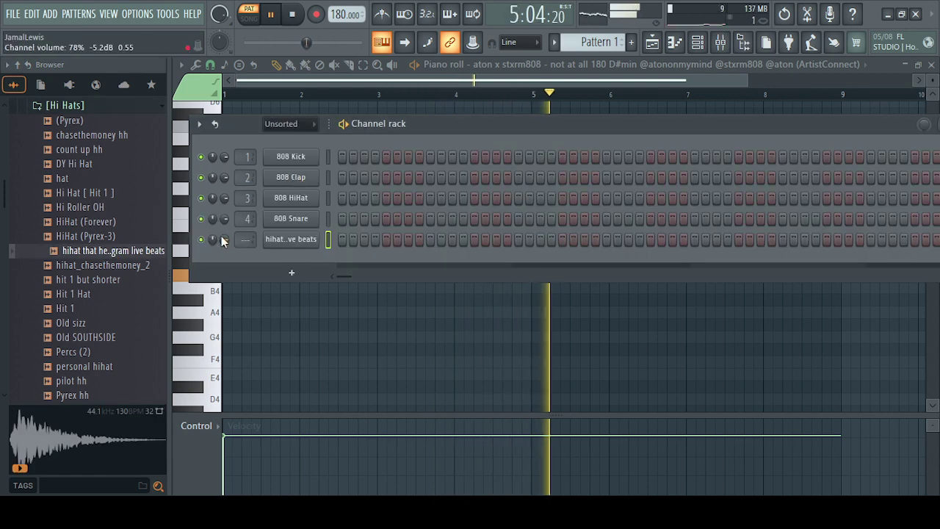
# Show all channels in the channel rack and look over the new hi-hat's sampler settings, ending with playback stopped
pyautogui.click(279, 123)
pyautogui.click(283, 140)
pyautogui.click(296, 272)
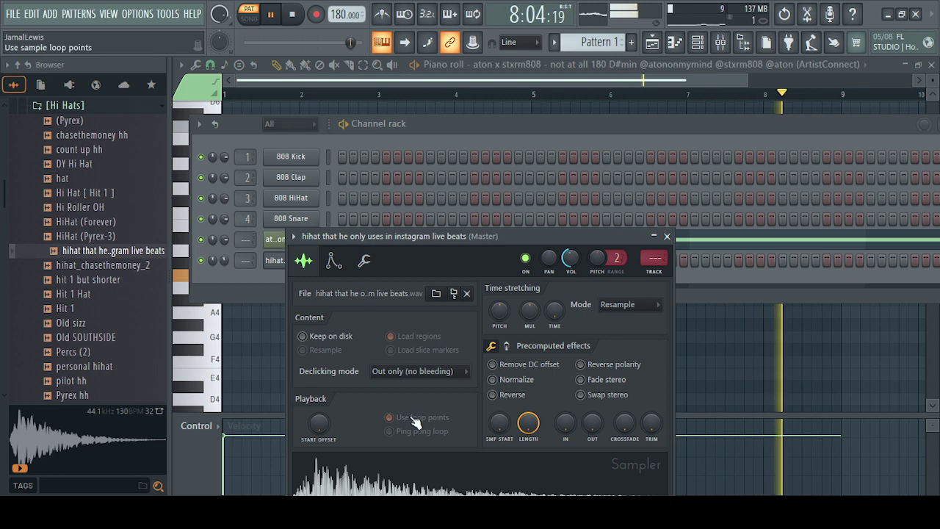
pyautogui.press('space')
pyautogui.click(667, 237)
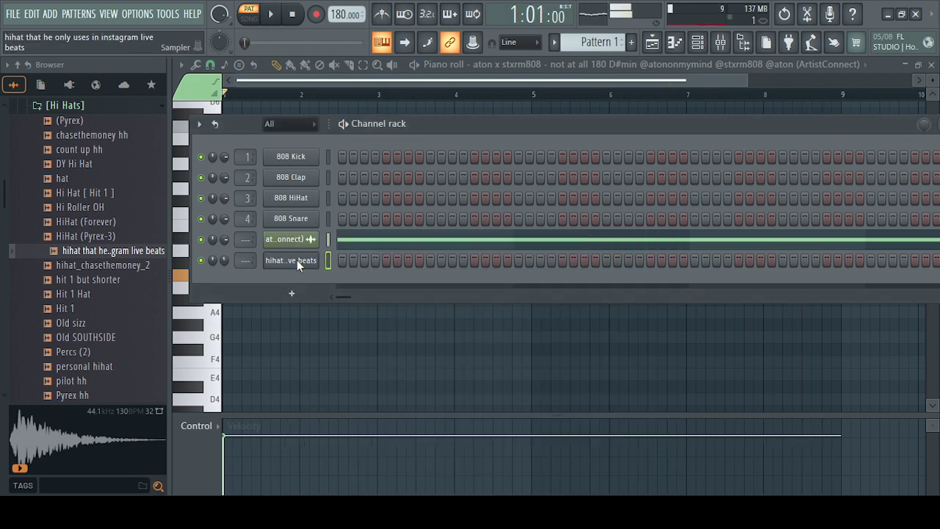
# Fill every second step of the new hi-hat channel across the eight-bar pattern
pyautogui.press('F6')
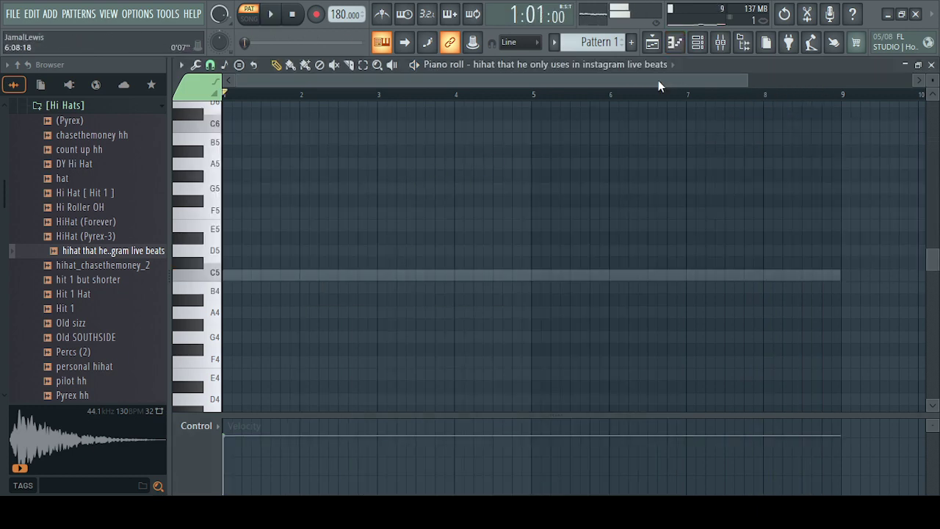
pyautogui.click(705, 49)
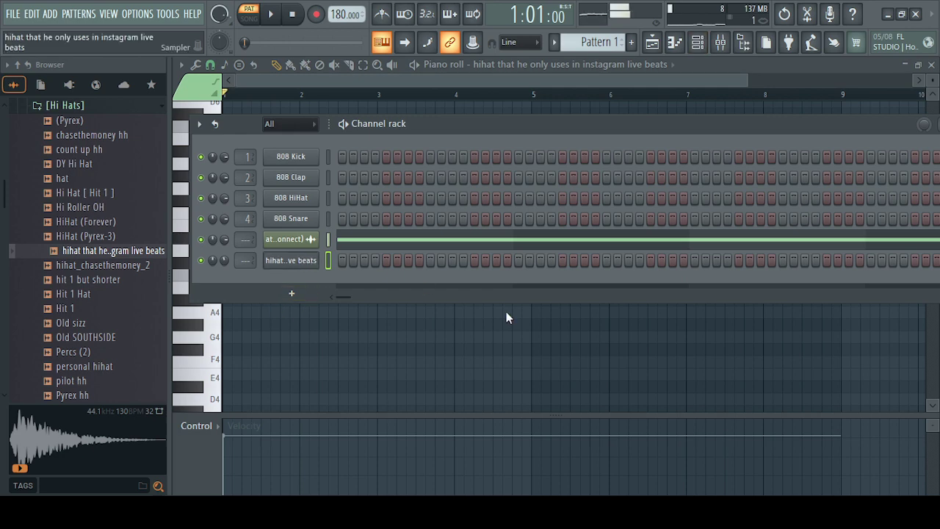
pyautogui.hotkey('ctrl', 'v')
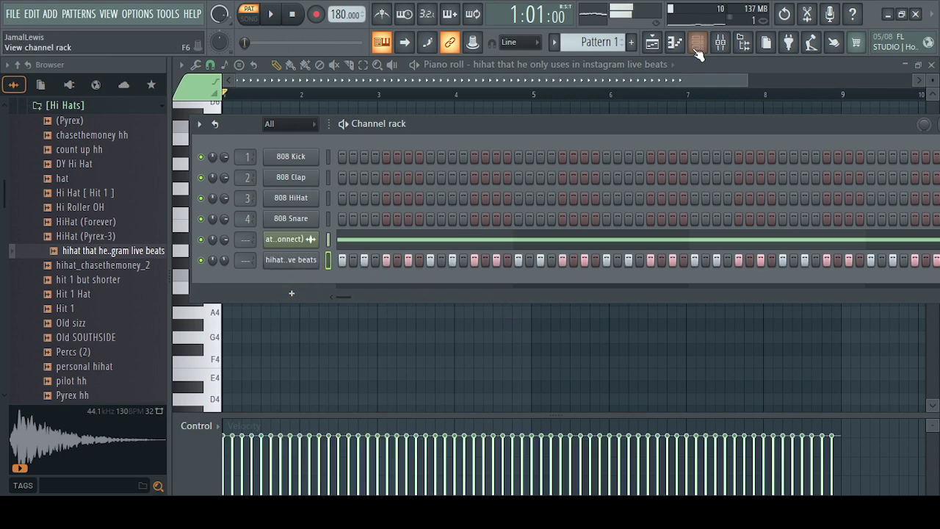
pyautogui.click(697, 50)
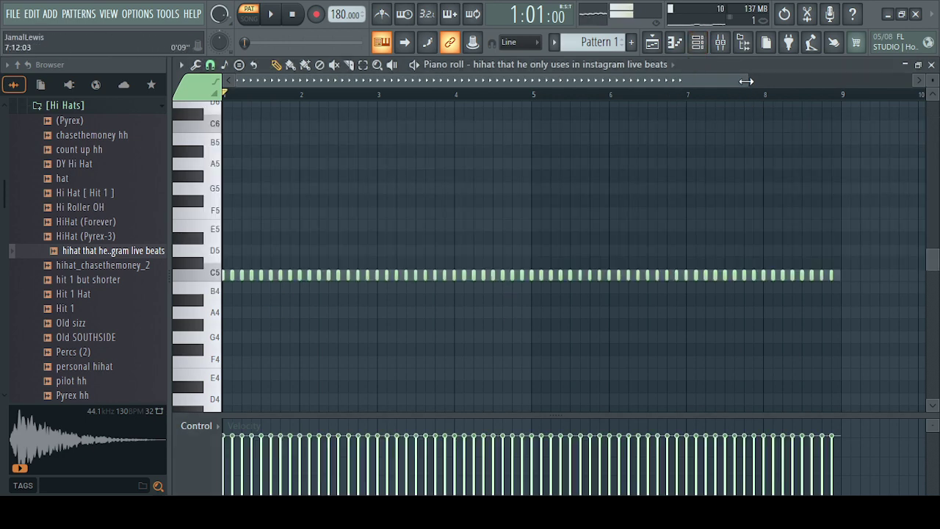
# Add an extra C5 hi-hat hit on step 2 of bar 1 and preview the pattern briefly
pyautogui.moveTo(741, 85)
pyautogui.mouseDown()
pyautogui.moveTo(300, 96)
pyautogui.moveTo(291, 160)
pyautogui.mouseUp()
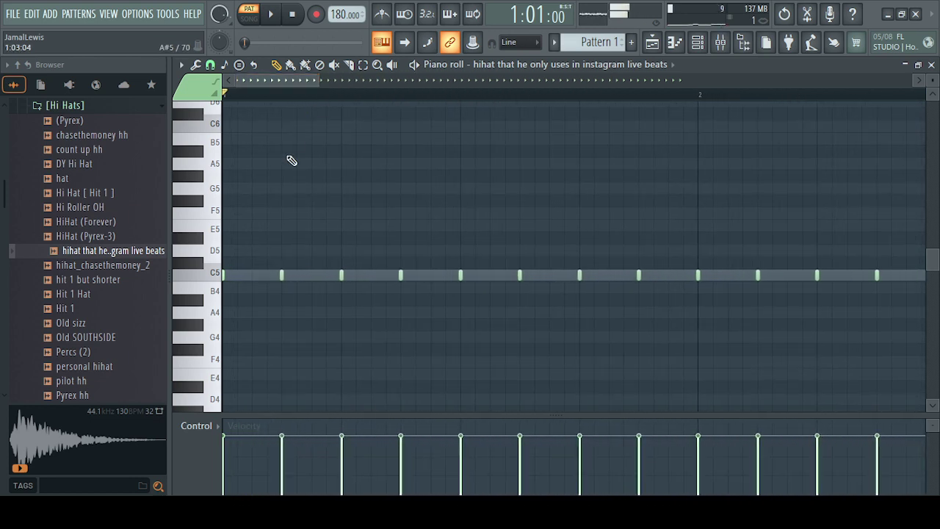
pyautogui.moveTo(316, 85)
pyautogui.mouseDown()
pyautogui.moveTo(347, 84)
pyautogui.moveTo(312, 85)
pyautogui.mouseUp()
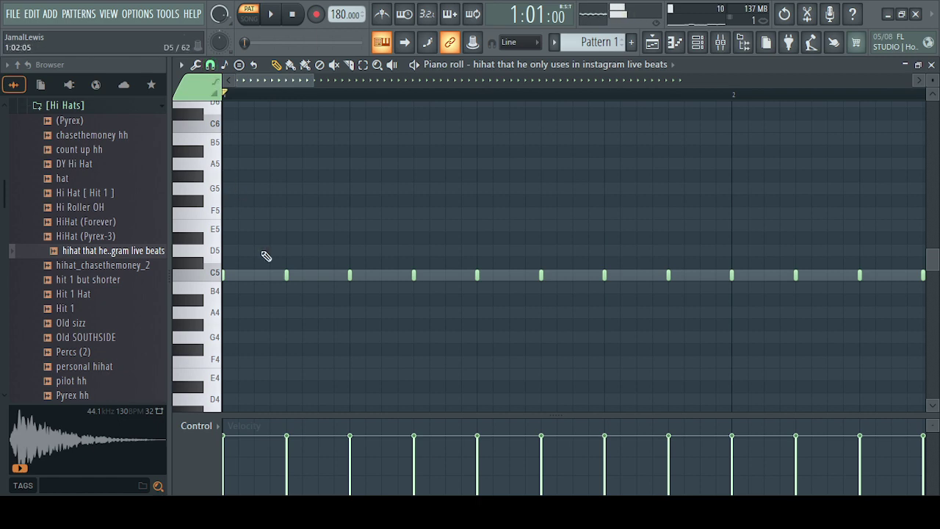
pyautogui.click(259, 278)
pyautogui.rightClick(266, 275)
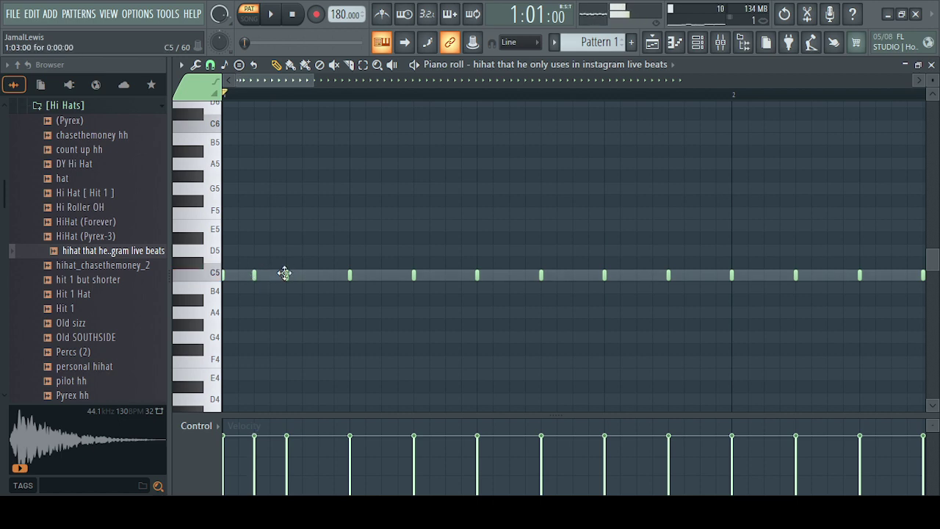
pyautogui.press('space')
pyautogui.press('space')
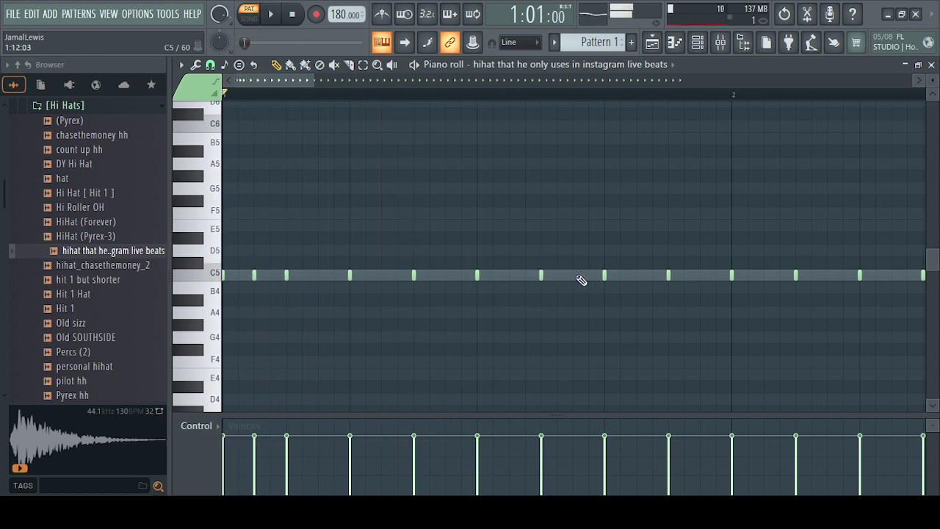
# Add a half-step hi-hat roll between steps 13 and 15 of bar 1 and a hit on step 16 of bar 2
pyautogui.click(621, 277)
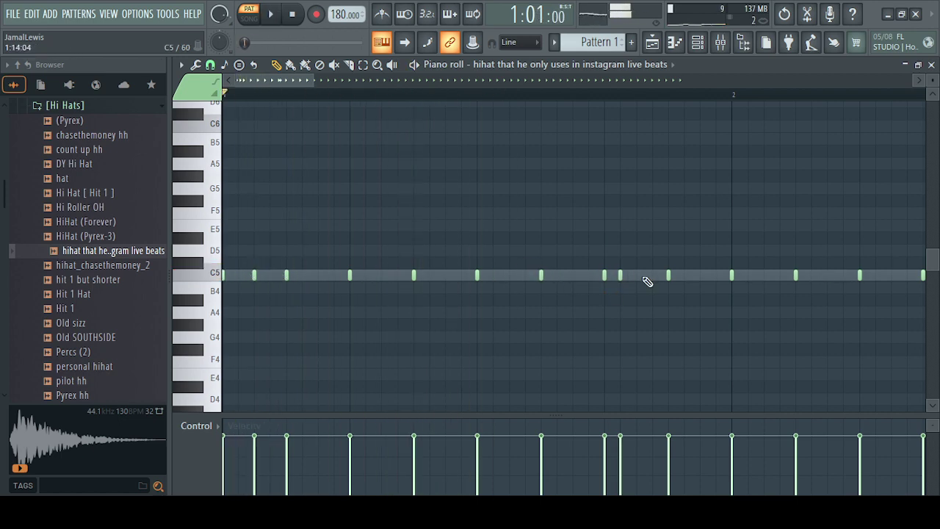
pyautogui.click(651, 276)
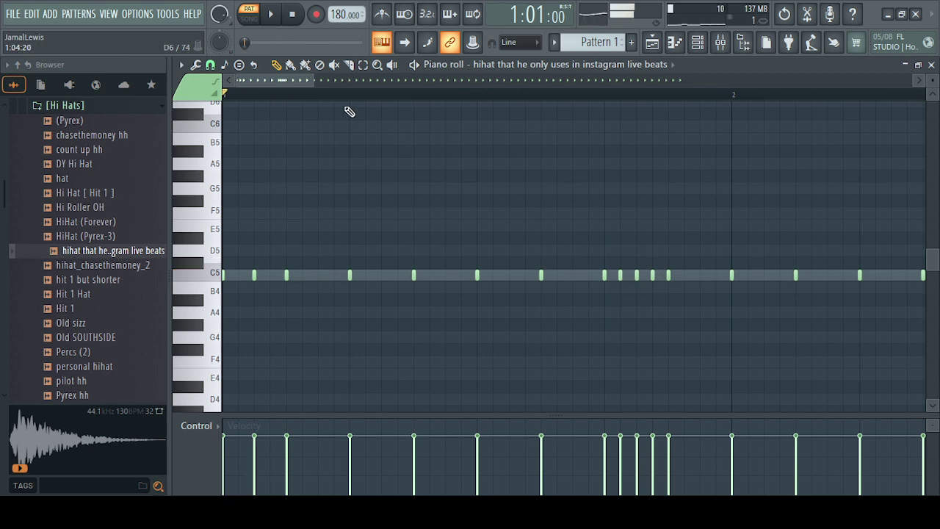
pyautogui.moveTo(301, 85); pyautogui.dragTo(371, 96)
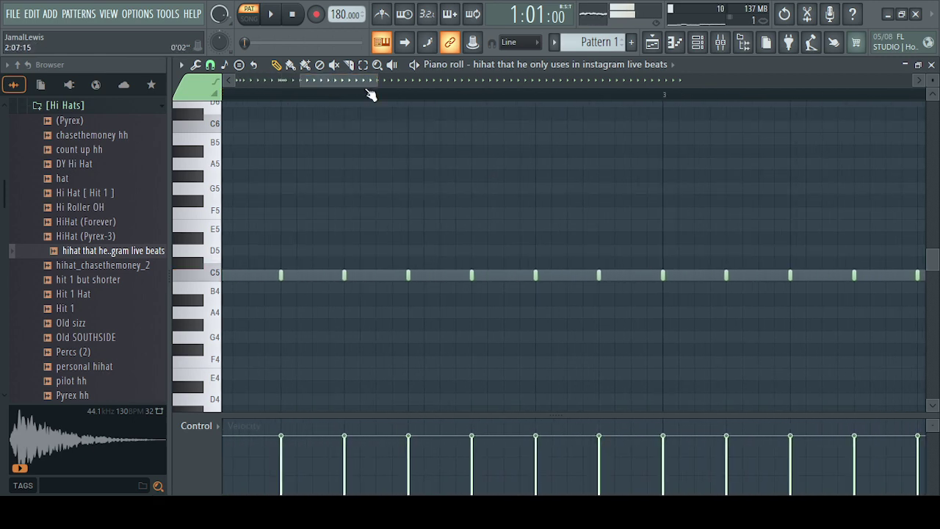
pyautogui.click(631, 276)
# Add a half-step hi-hat roll between steps 7 and 11 of bar 3 and a hit on step 8 of bar 4
pyautogui.moveTo(370, 80); pyautogui.dragTo(416, 80)
pyautogui.click(495, 275)
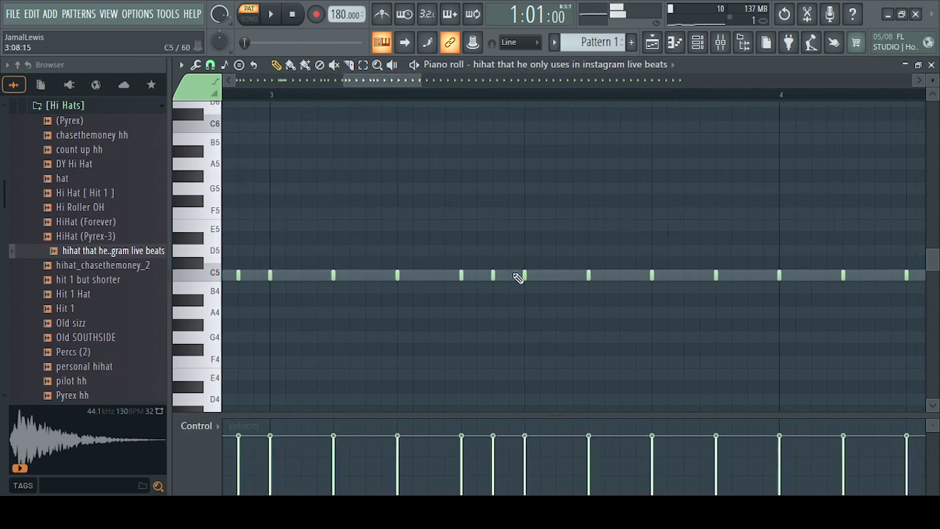
pyautogui.click(477, 277)
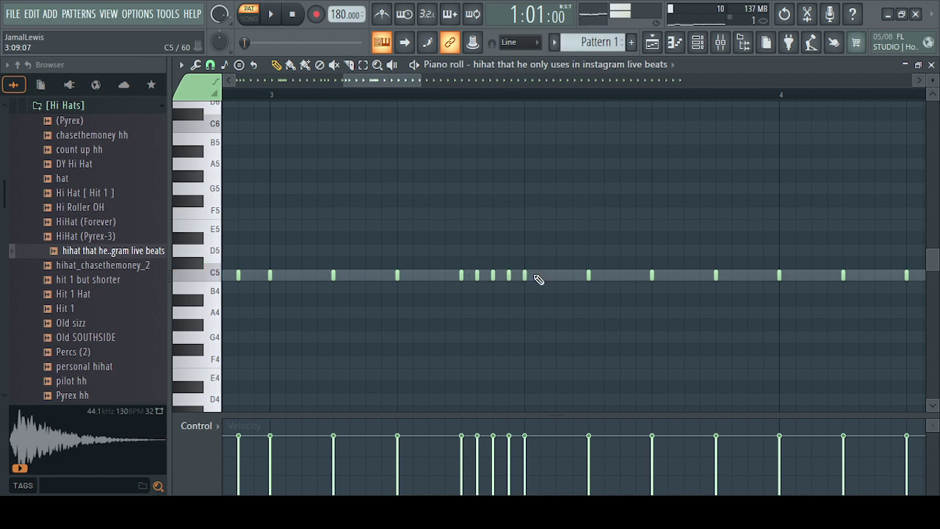
pyautogui.click(541, 276)
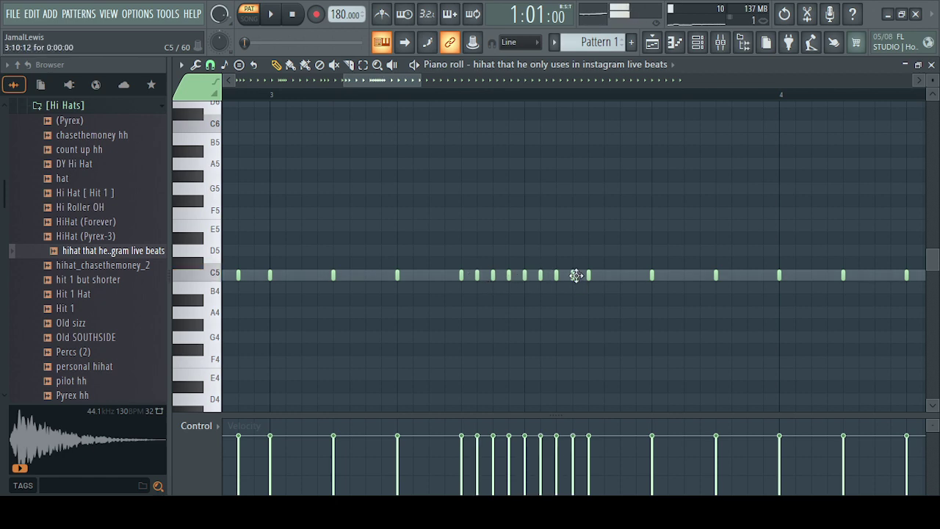
pyautogui.moveTo(422, 91); pyautogui.dragTo(477, 82)
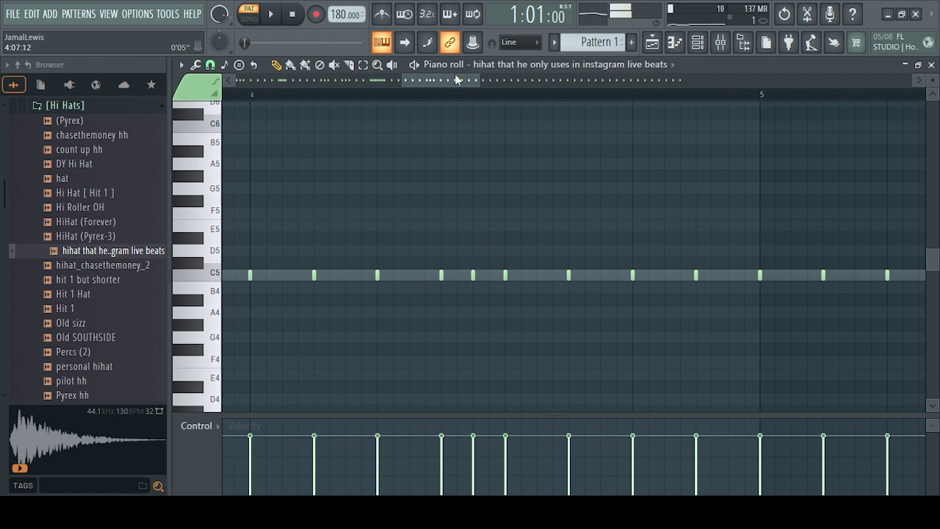
# Add a half-step hi-hat roll between steps 5 and 7 of bar 5 and a hit on its step 16
pyautogui.moveTo(456, 79); pyautogui.dragTo(507, 114)
pyautogui.click(560, 275)
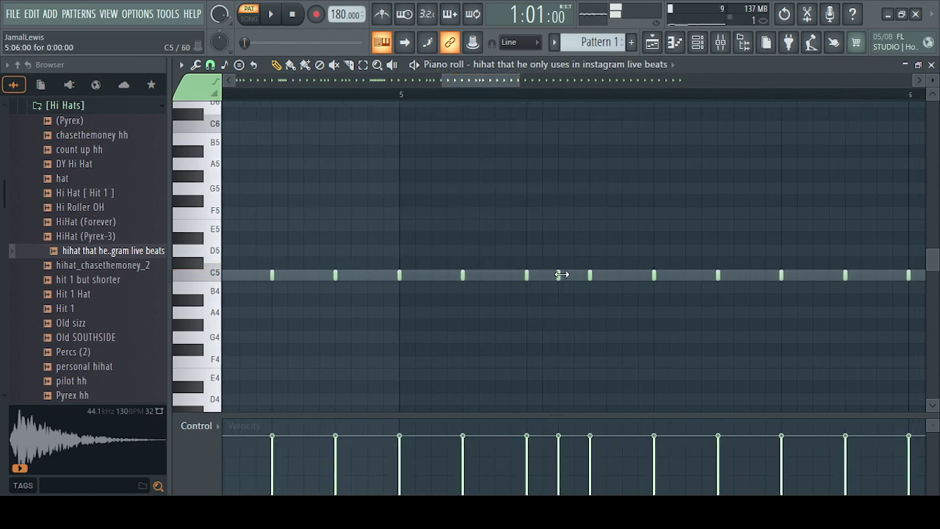
pyautogui.click(543, 275)
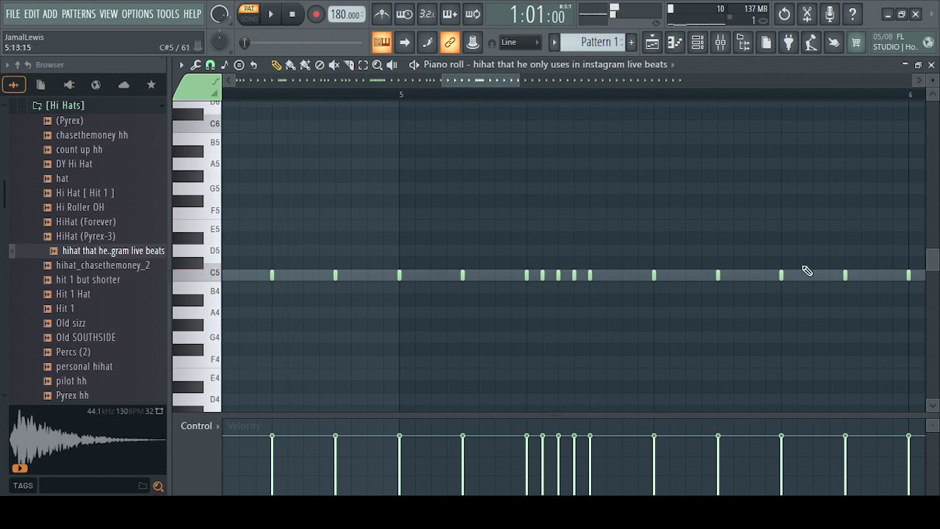
pyautogui.click(878, 275)
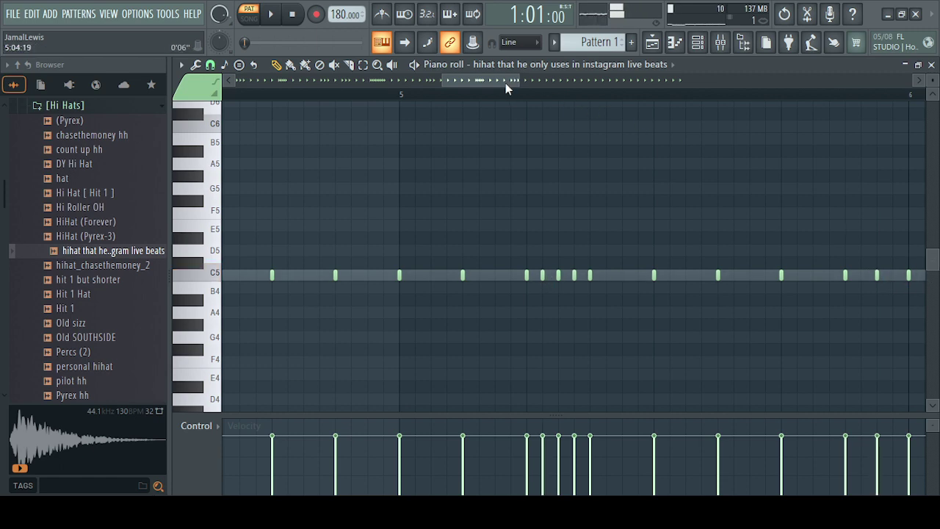
# Add hi-hat hits on step 8 of bar 6 and step 16 of bar 7, with a half-step roll at the start of bar 7
pyautogui.moveTo(506, 83); pyautogui.dragTo(605, 80)
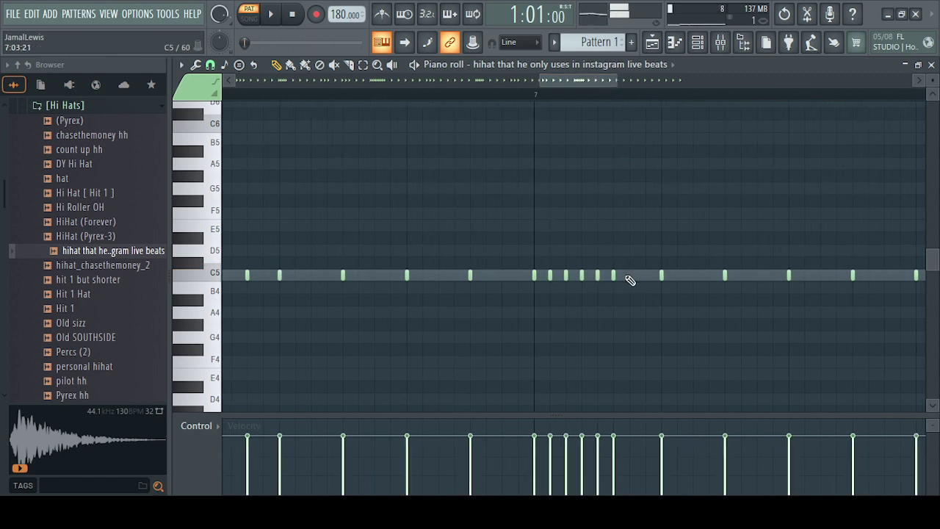
pyautogui.hscroll(2, 596, 88)
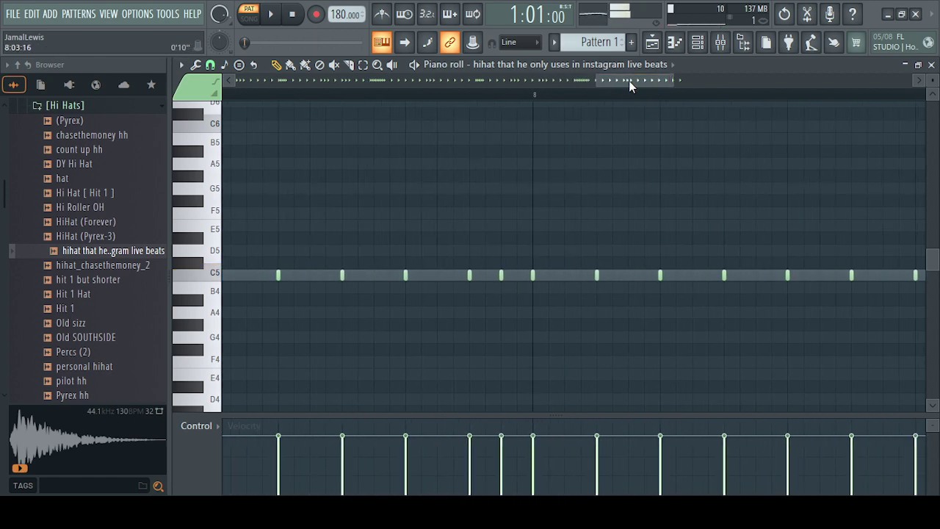
# Add a half-step hi-hat roll between steps 9 and 13 of bar 8 and play the pattern
pyautogui.moveTo(630, 86); pyautogui.dragTo(679, 79)
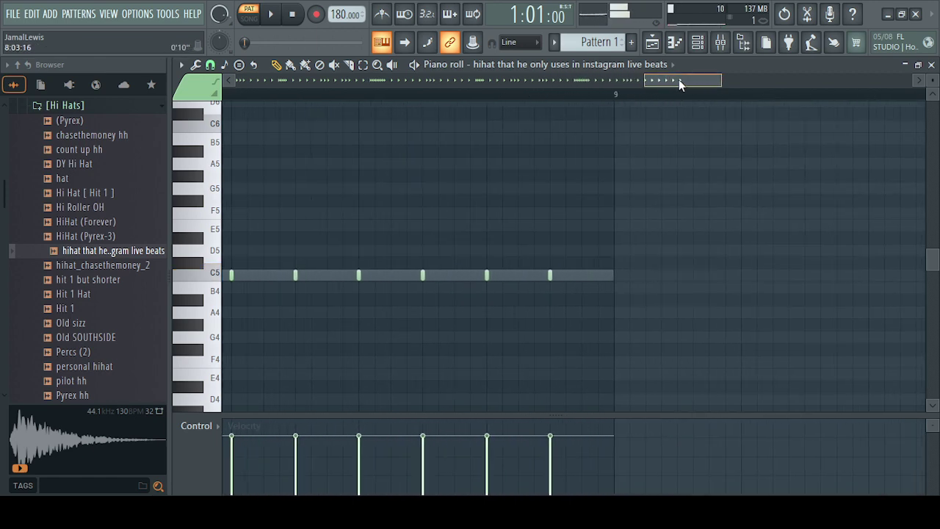
pyautogui.click(383, 274)
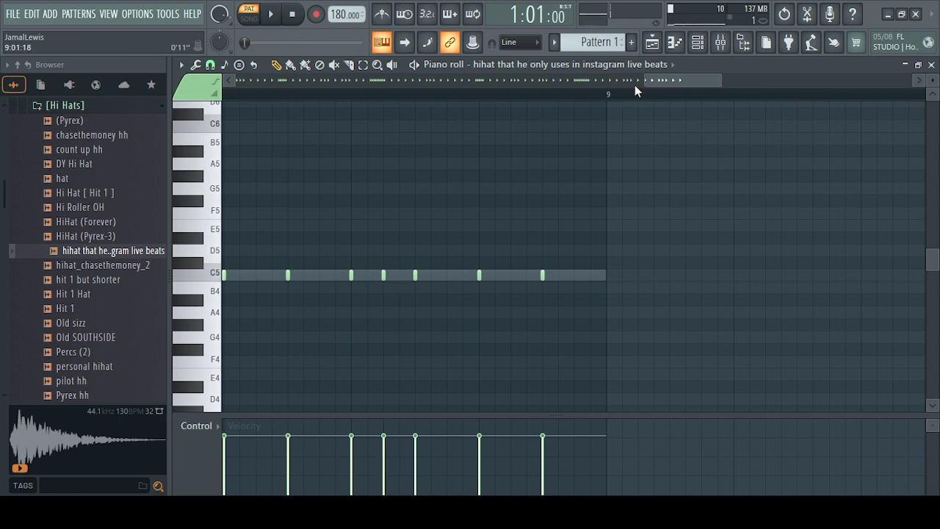
pyautogui.click(433, 276)
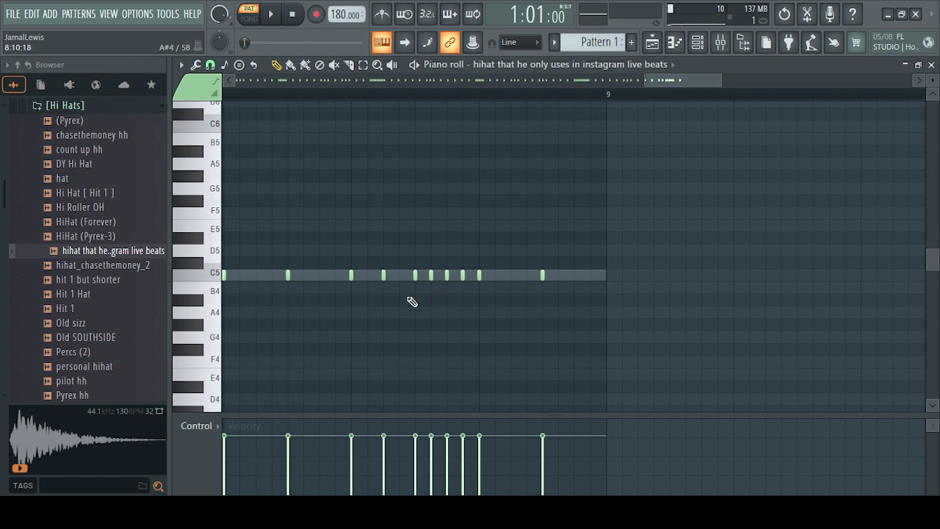
pyautogui.click(401, 276)
pyautogui.click(368, 275)
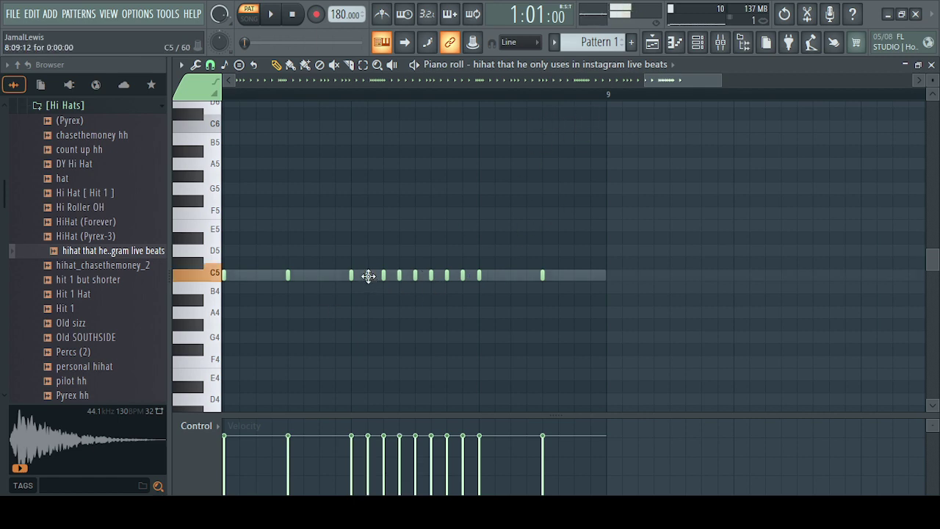
pyautogui.moveTo(644, 82); pyautogui.dragTo(545, 77)
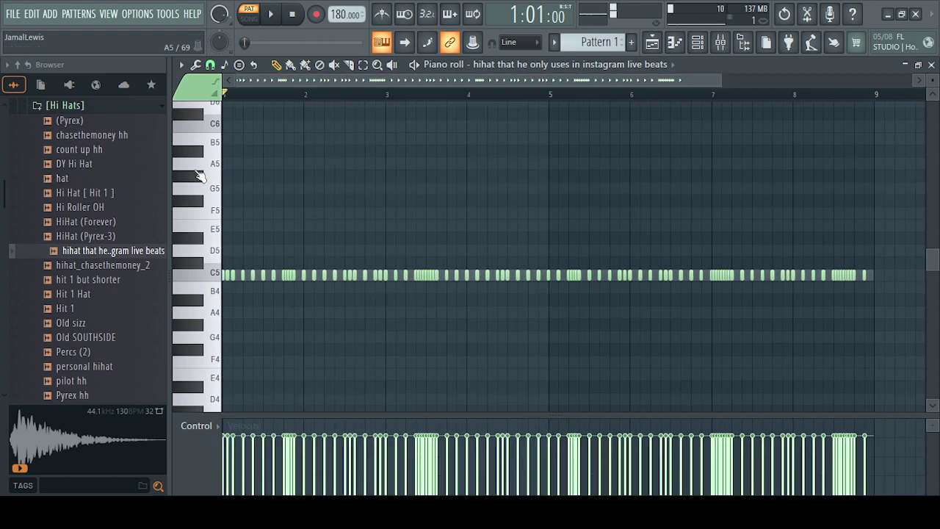
pyautogui.press('space')
# Add the Maaly oh sample from the Crash Dummy kit's Open Hats folder as a new channel
pyautogui.click(698, 43)
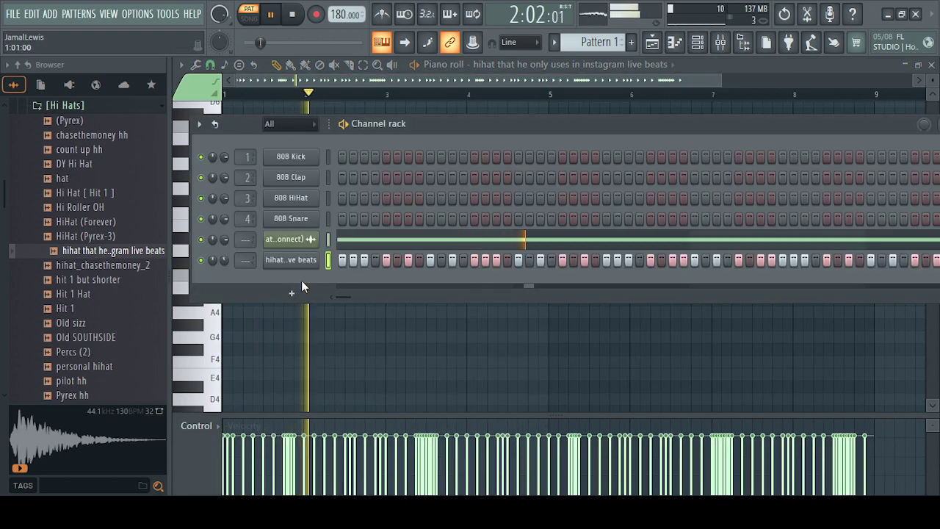
pyautogui.click(65, 105)
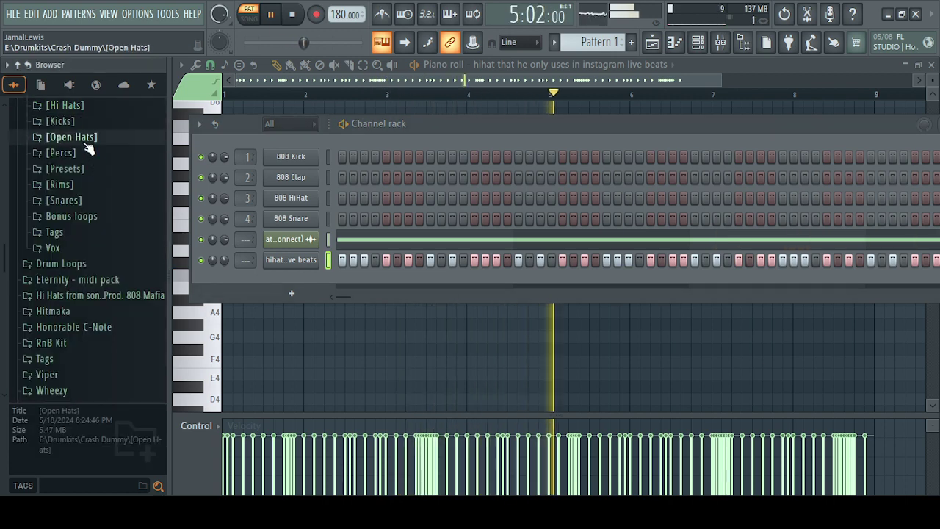
pyautogui.click(87, 138)
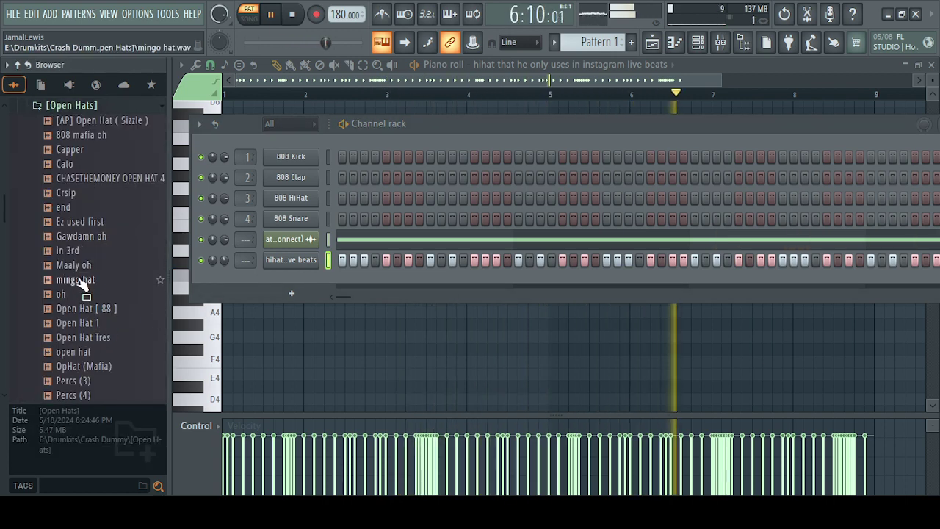
pyautogui.moveTo(80, 265); pyautogui.dragTo(319, 287)
pyautogui.click(318, 279)
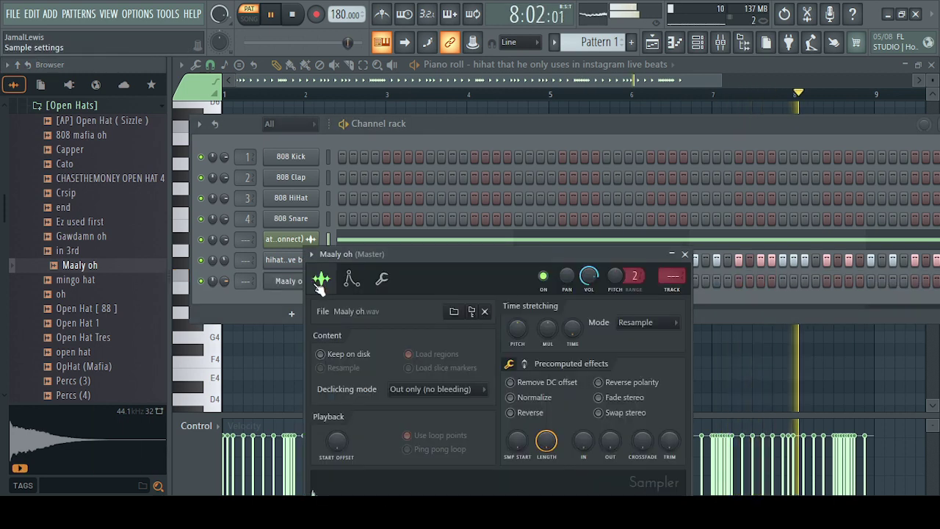
pyautogui.click(673, 275)
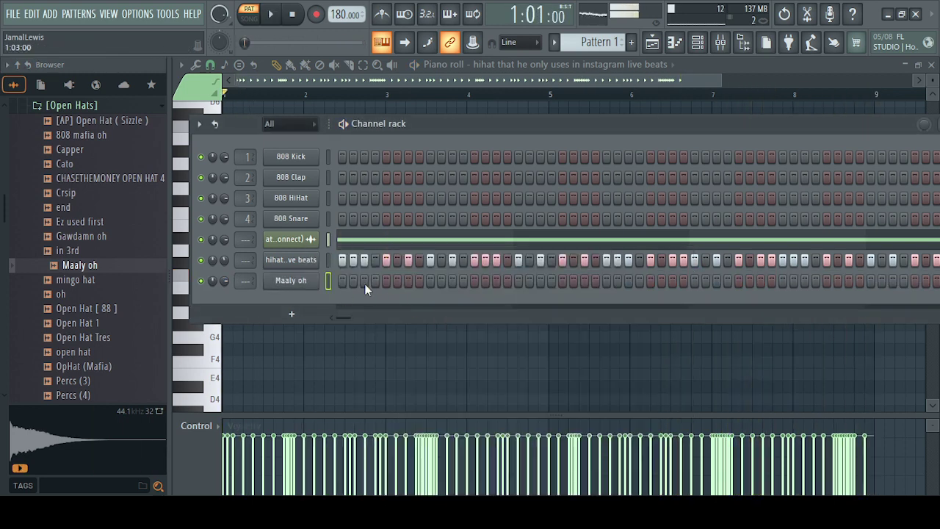
# Place Maaly oh open-hat hits on step 5 of bars 1 and 3, and copy them to bars 5 and 7
pyautogui.click(388, 280)
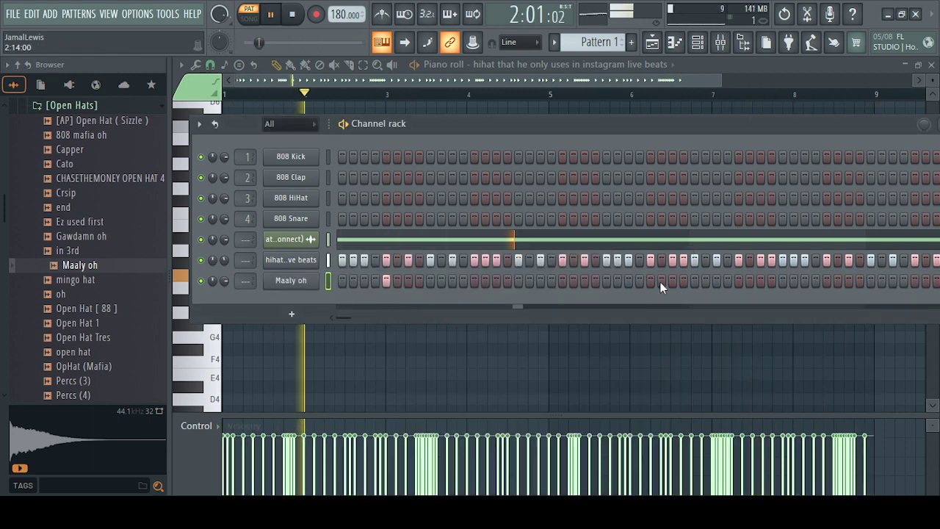
pyautogui.click(738, 281)
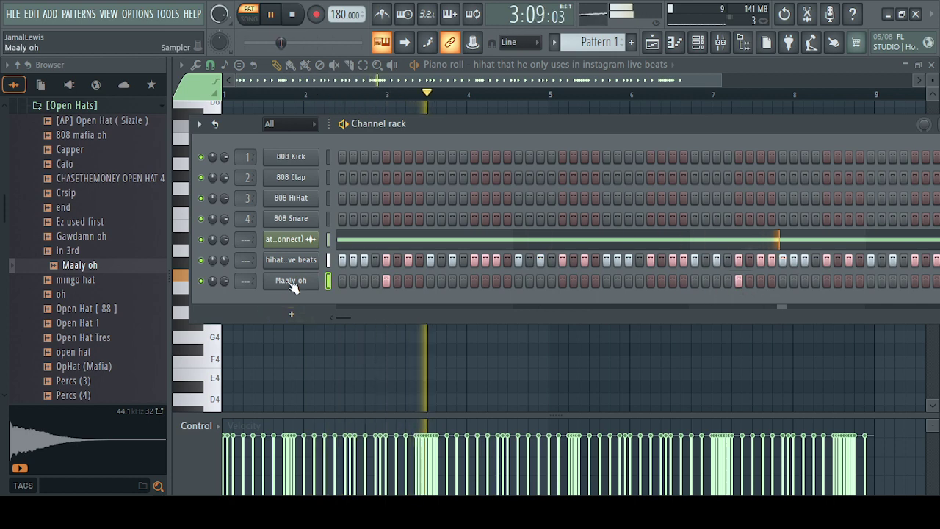
pyautogui.press('space')
pyautogui.press('F7')
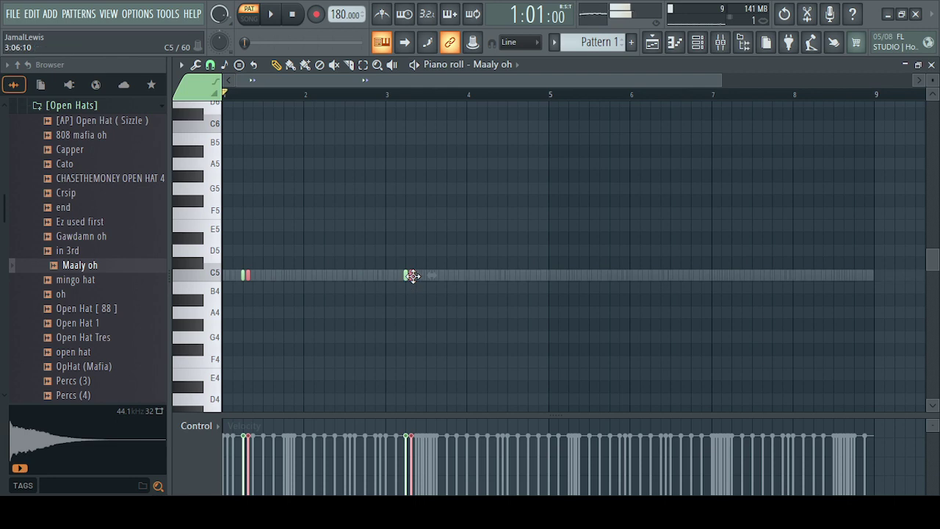
pyautogui.moveTo(412, 276); pyautogui.dragTo(732, 271)
pyautogui.click(689, 241)
# Add the [ACD] - Southside Clap sample from the Crash Dummy kit's Claps folder as a new channel
pyautogui.click(696, 46)
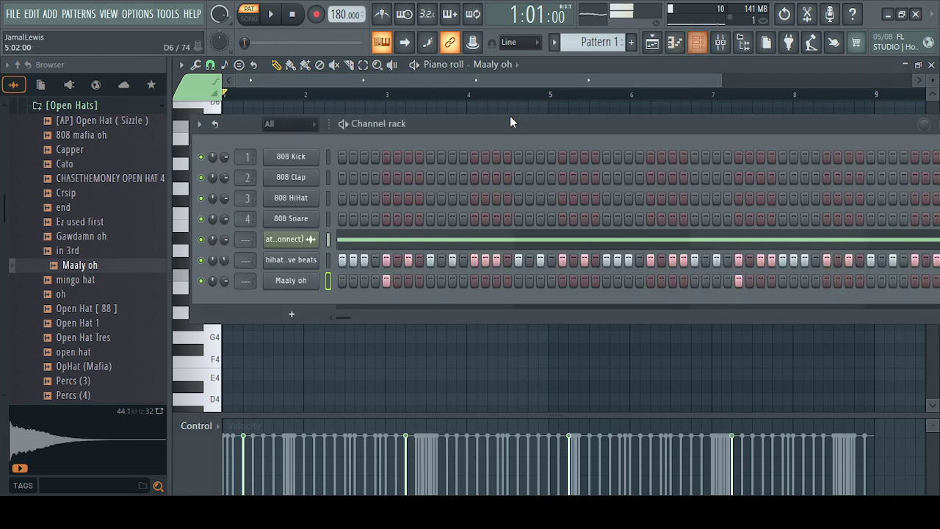
pyautogui.click(94, 105)
pyautogui.scroll(4, 92, 184)
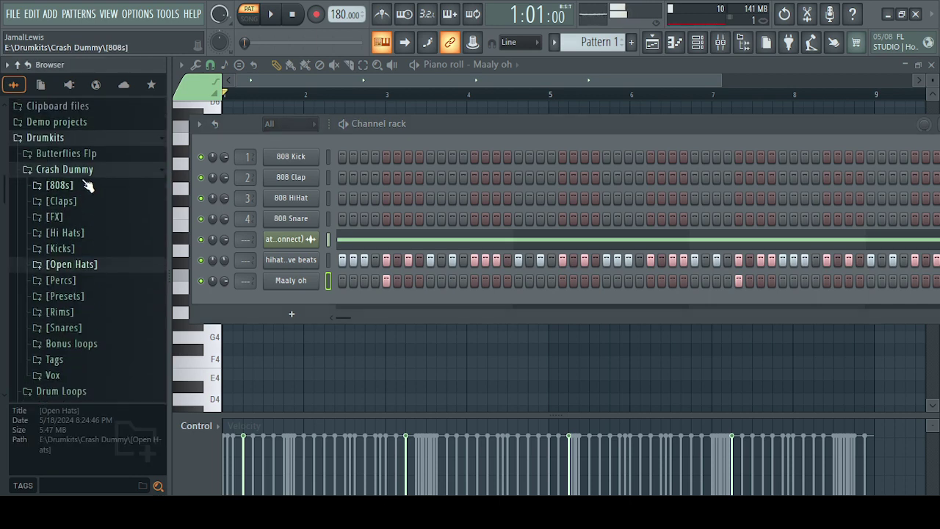
pyautogui.click(61, 216)
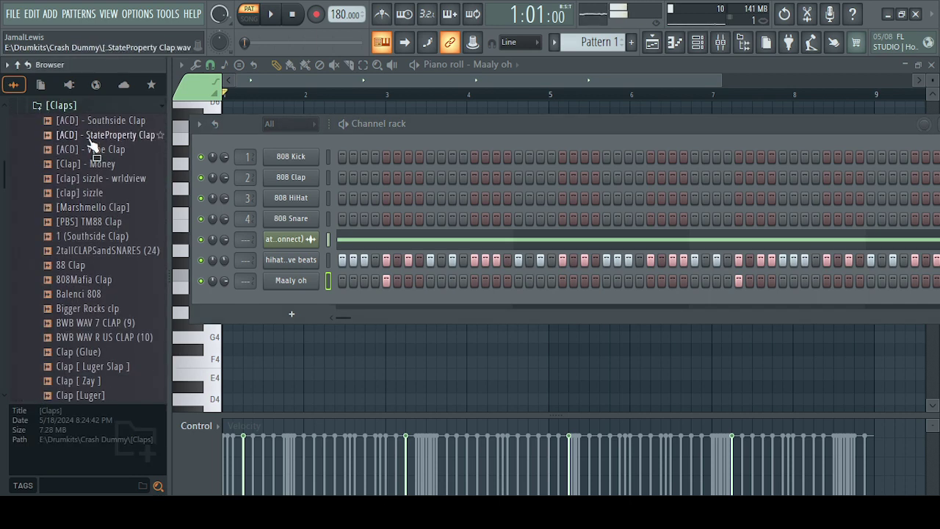
pyautogui.moveTo(99, 120); pyautogui.dragTo(287, 309)
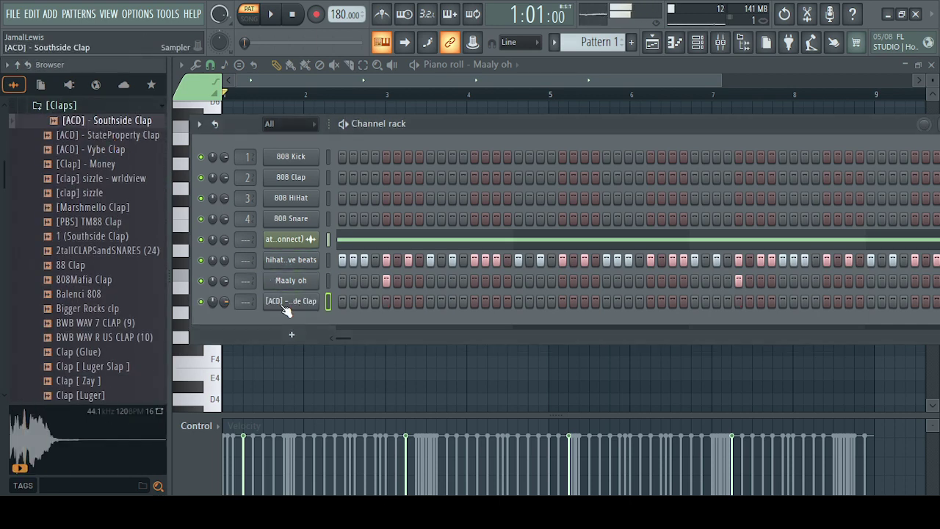
# Place Southside Clap hits on step 9 of bars 1 to 4 during playback, and stop playback
pyautogui.press('space')
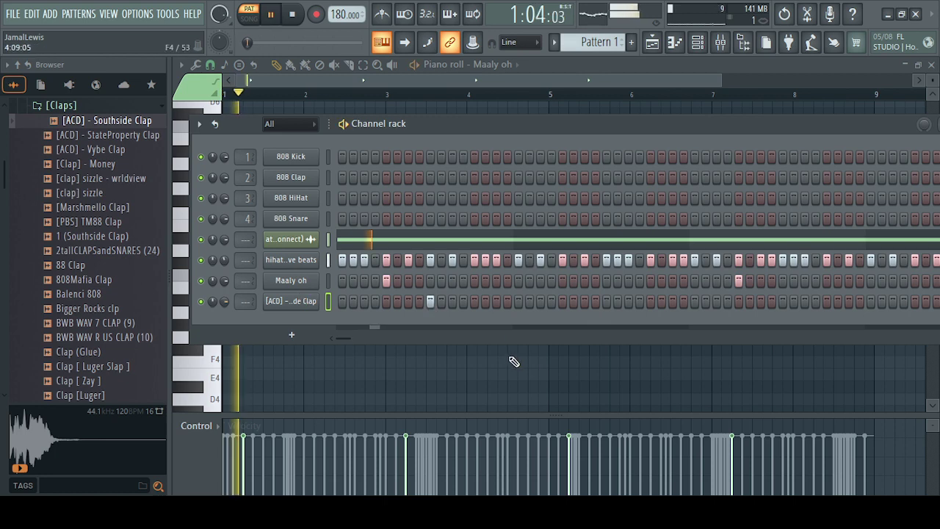
pyautogui.click(608, 301)
pyautogui.click(783, 301)
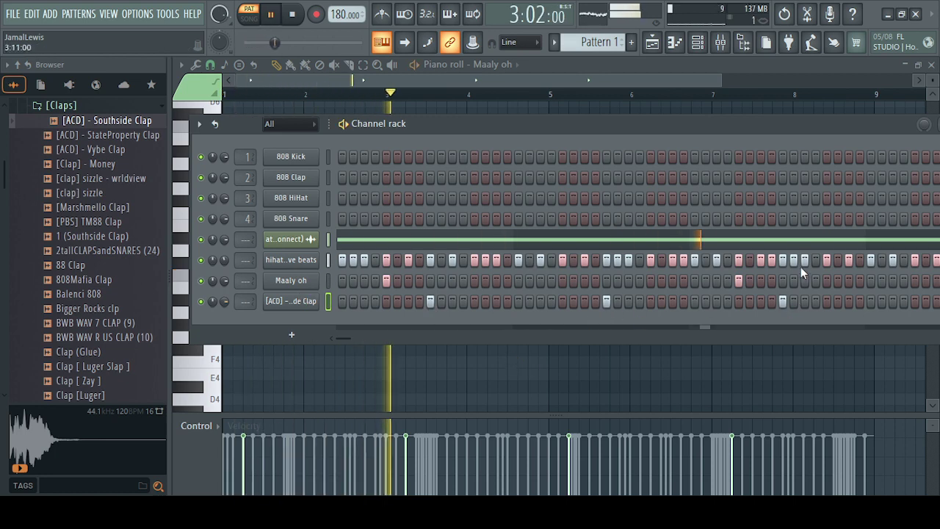
pyautogui.moveTo(837, 129); pyautogui.dragTo(749, 139)
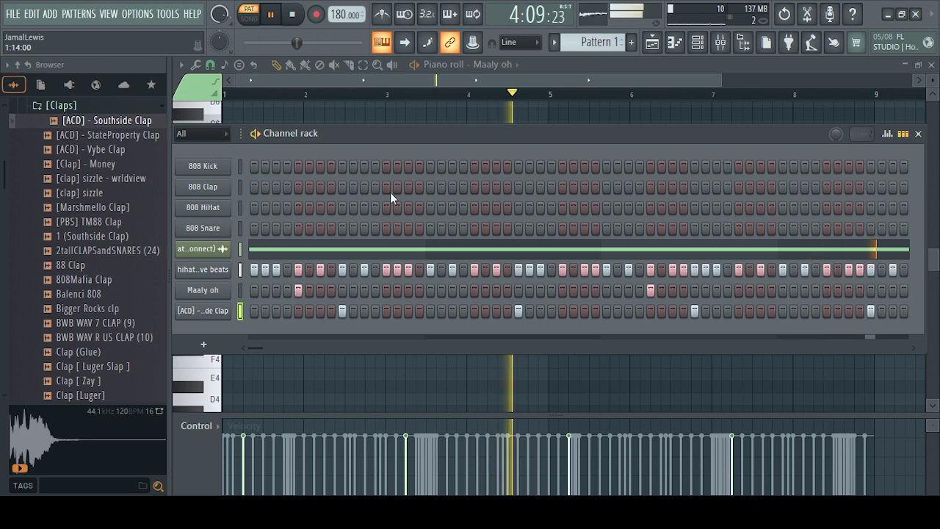
pyautogui.press('space')
pyautogui.moveTo(353, 143); pyautogui.dragTo(419, 143)
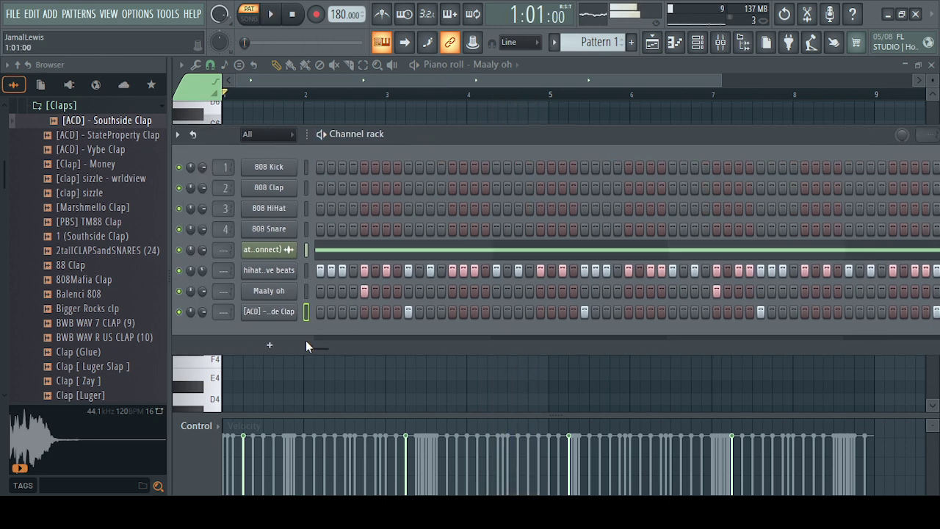
# Copy the four clap hits from bars 1 to 4 to the same positions in bars 5 to 8
pyautogui.click(312, 303)
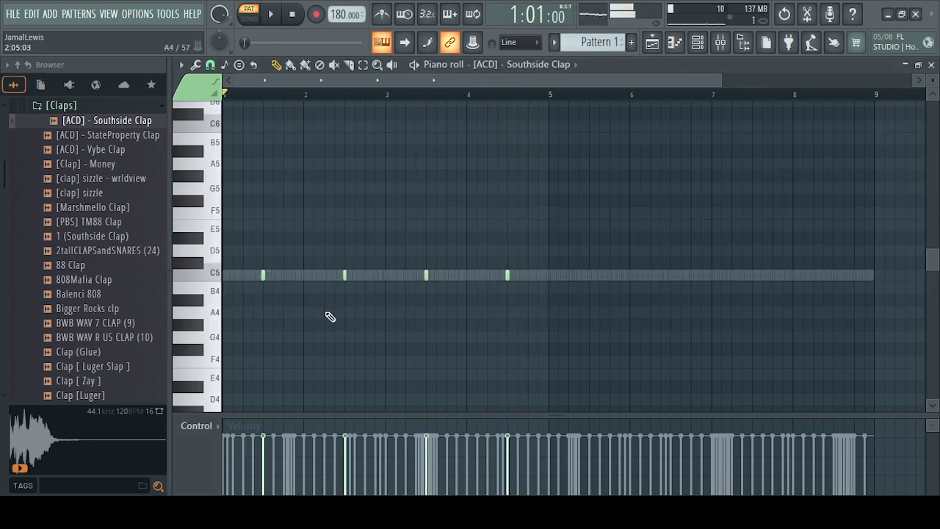
pyautogui.hotkey('ctrl', 'b')
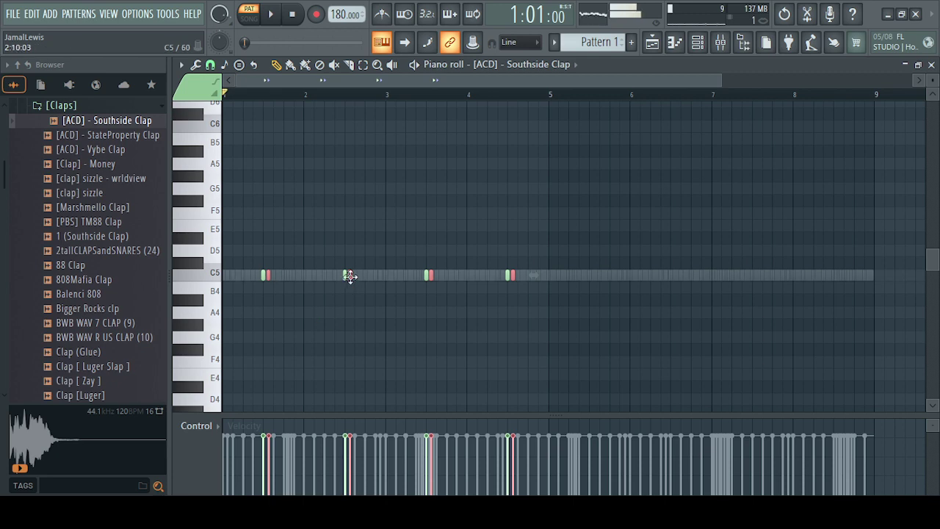
pyautogui.moveTo(350, 275); pyautogui.dragTo(672, 272)
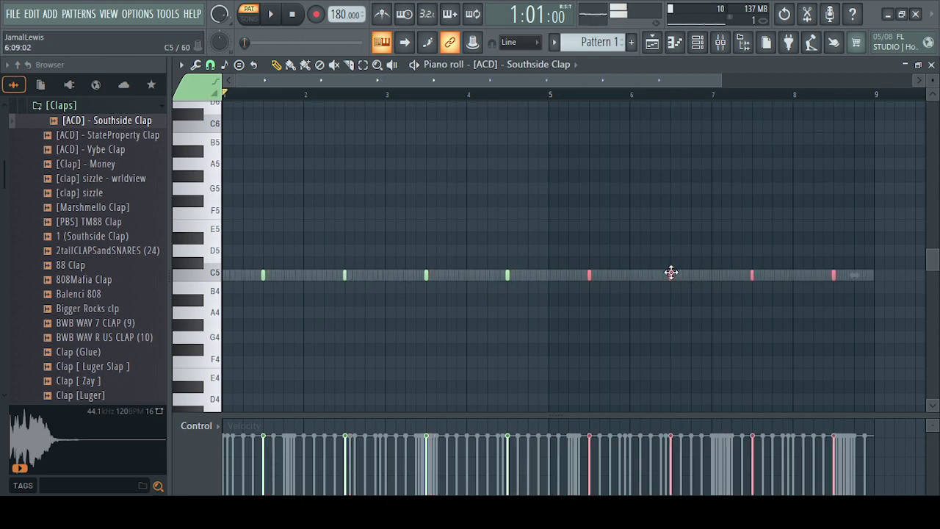
pyautogui.click(679, 293)
# Add the [Snare] - Hitter sample from the Crash Dummy kit's Snares folder as a new channel
pyautogui.click(698, 42)
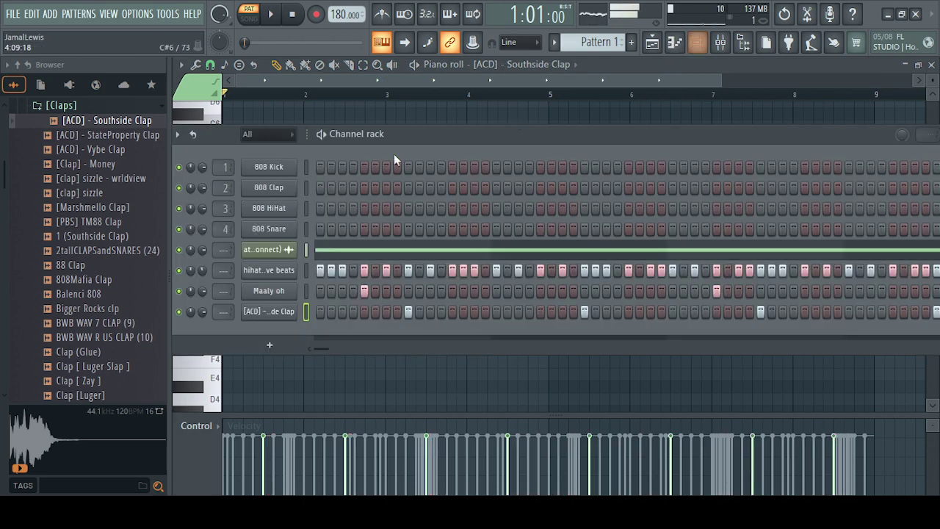
pyautogui.click(70, 107)
pyautogui.scroll(3, 110, 198)
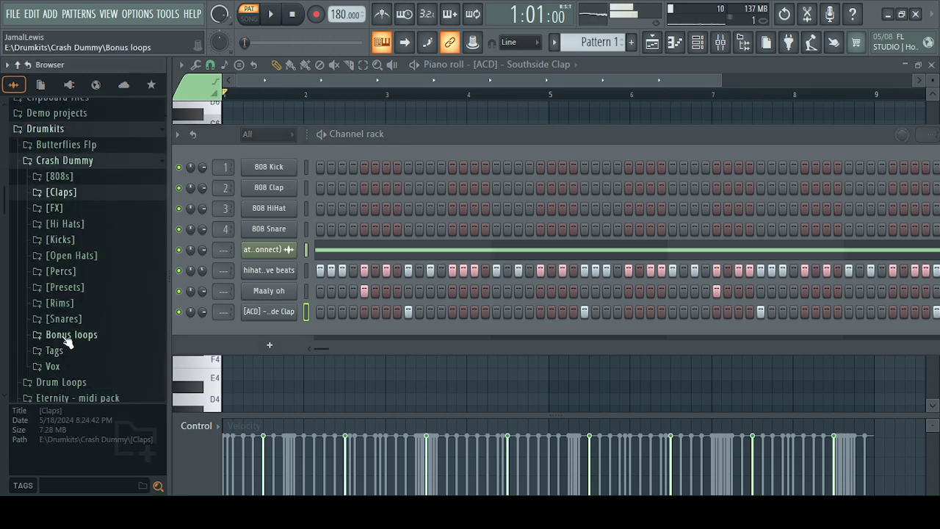
pyautogui.click(72, 320)
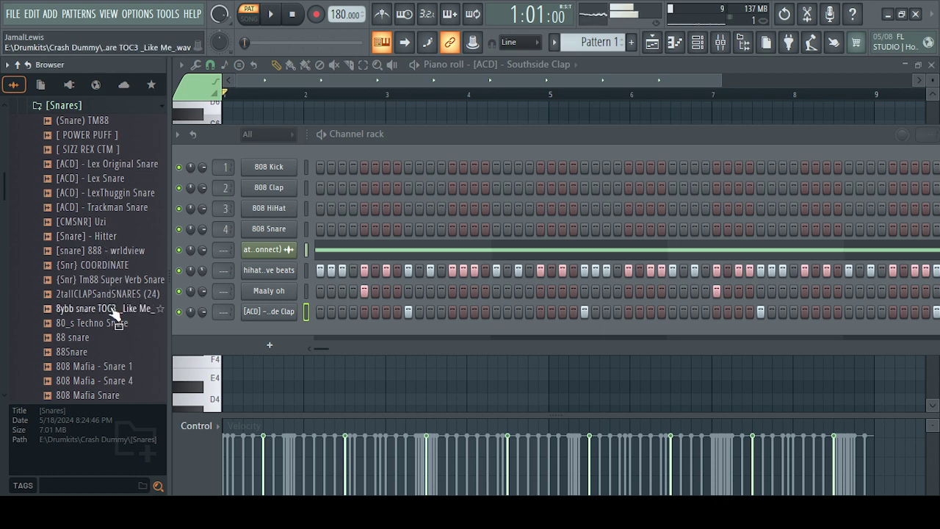
pyautogui.click(104, 239)
pyautogui.moveTo(104, 243); pyautogui.dragTo(268, 342)
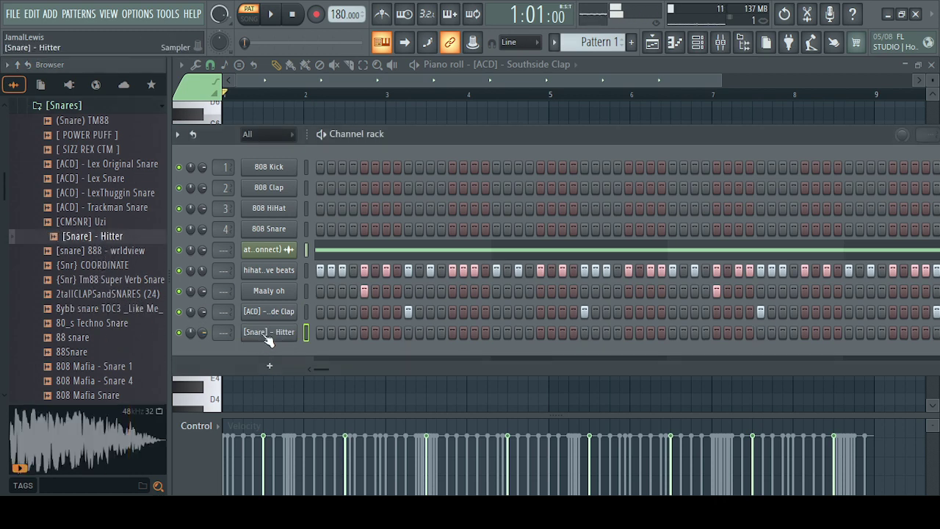
# Place Hitter snare hits on step 3 of bars 2 and 4, and copy them to bars 6 and 8
pyautogui.click(518, 333)
pyautogui.press('space')
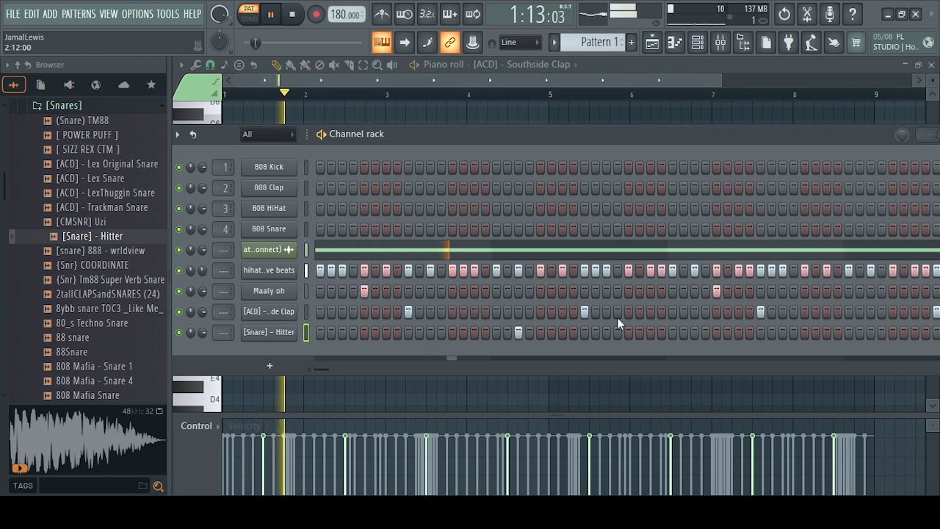
pyautogui.click(871, 333)
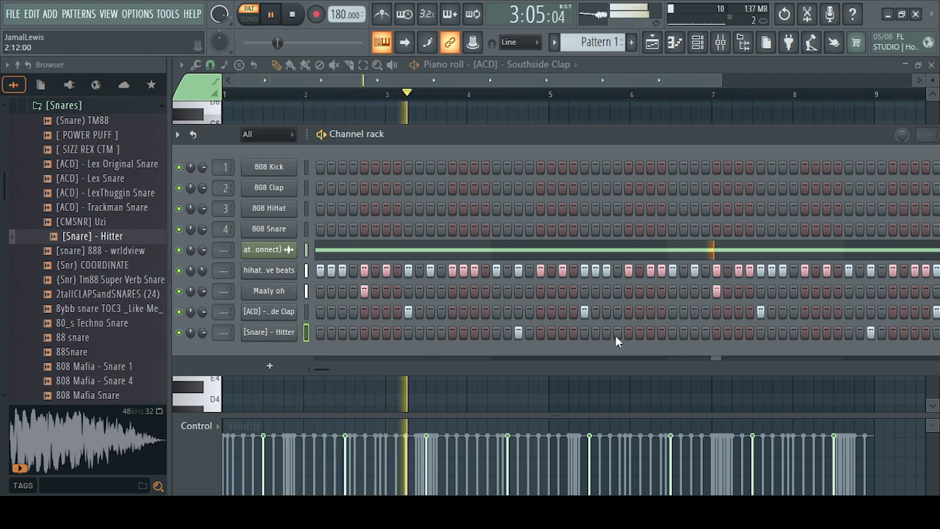
pyautogui.press('F7')
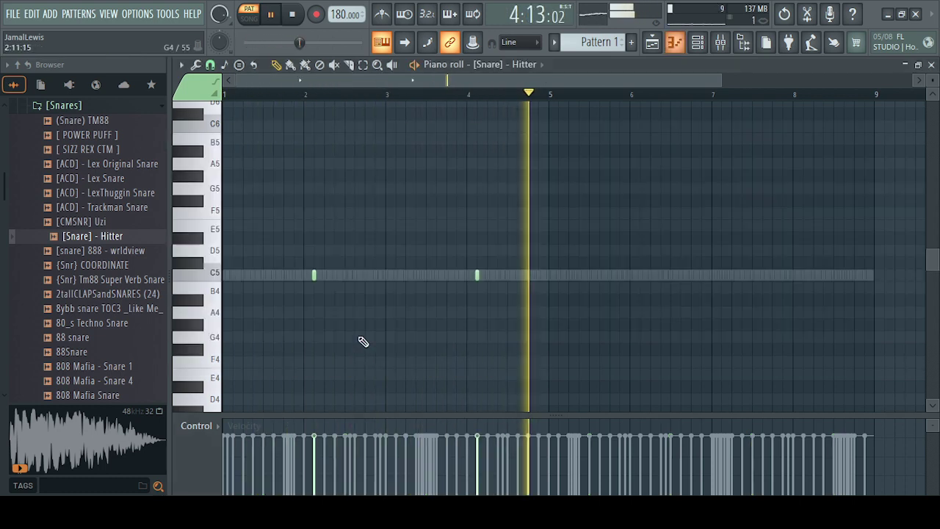
pyautogui.press('space')
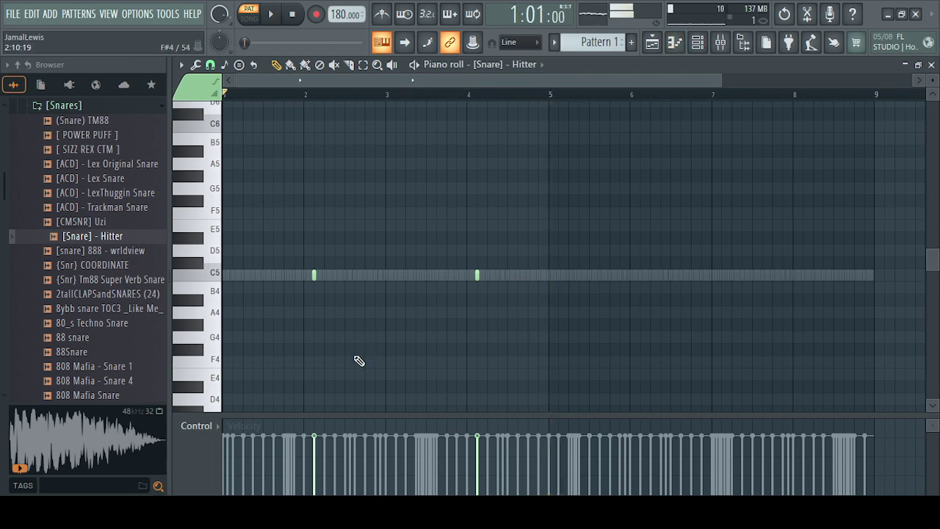
pyautogui.moveTo(396, 276); pyautogui.dragTo(804, 266)
pyautogui.click(779, 351)
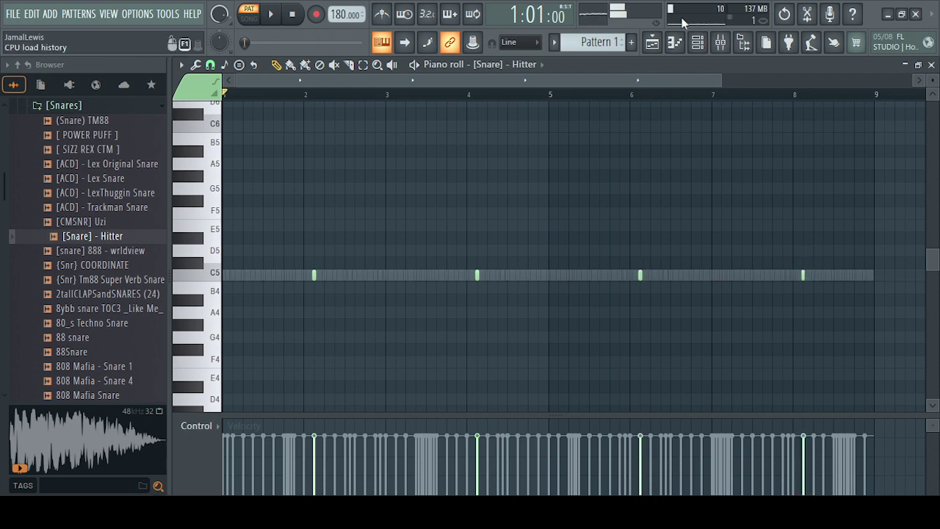
# Return to the channel rack, collapse the Crash Dummy kit's Snares folder, and check the imported sample's channel settings
pyautogui.click(699, 43)
pyautogui.scroll(3, 115, 193)
pyautogui.click(80, 192)
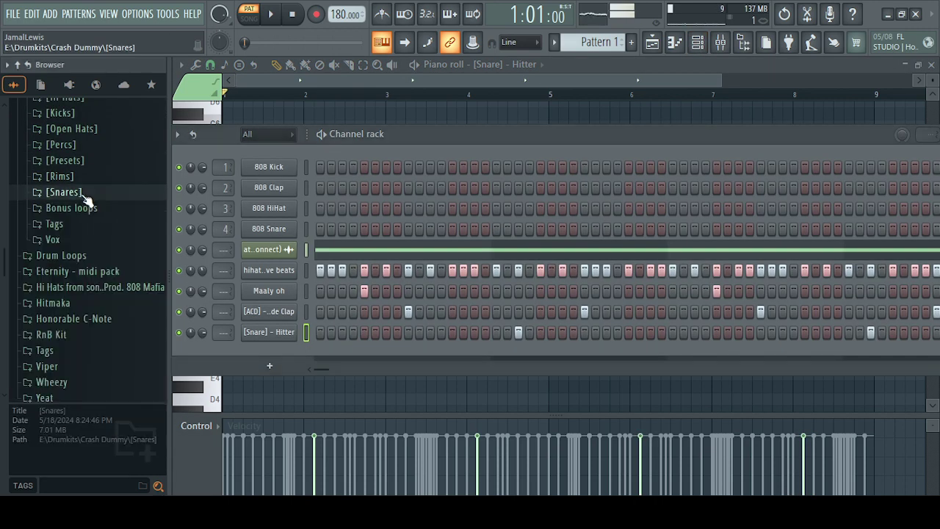
pyautogui.click(268, 256)
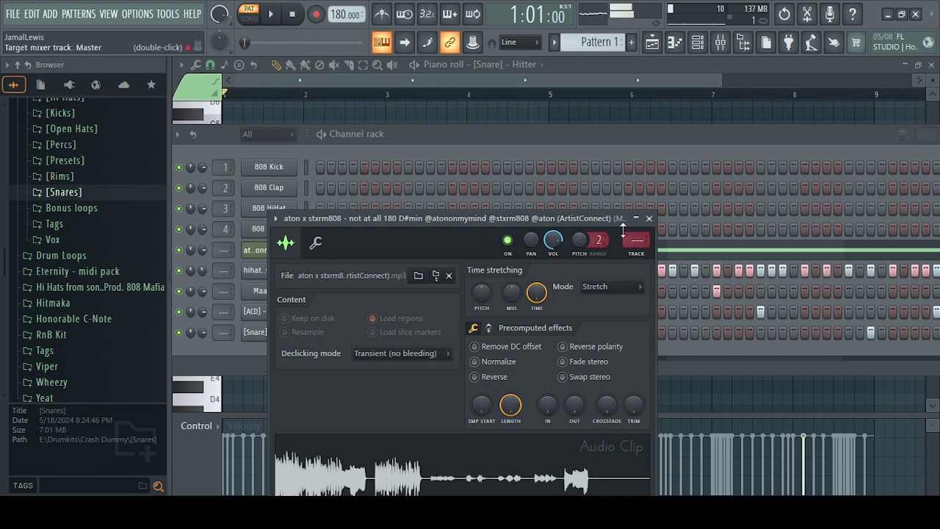
pyautogui.click(649, 218)
# Add the 808 (Spinz) sample from the Crash Dummy kit's 808s folder as a new channel
pyautogui.scroll(3, 77, 158)
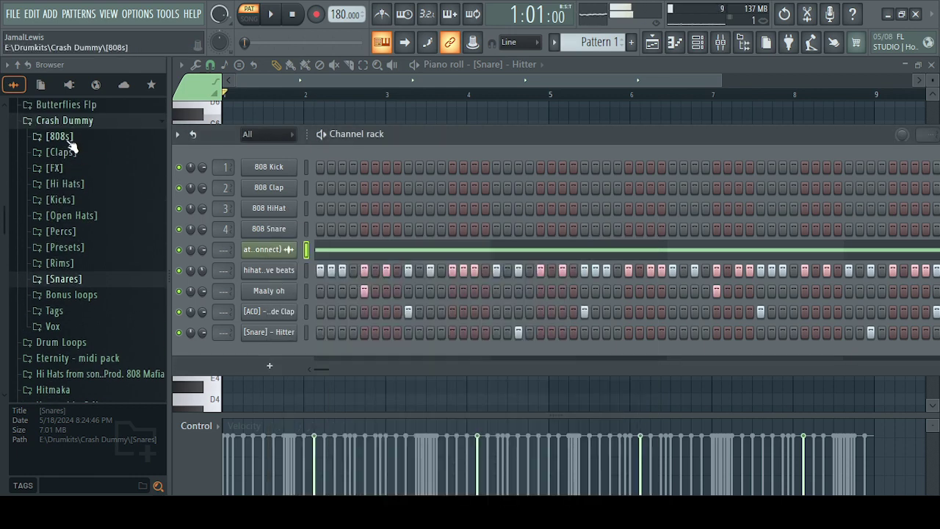
pyautogui.click(68, 140)
pyautogui.scroll(-5, 109, 287)
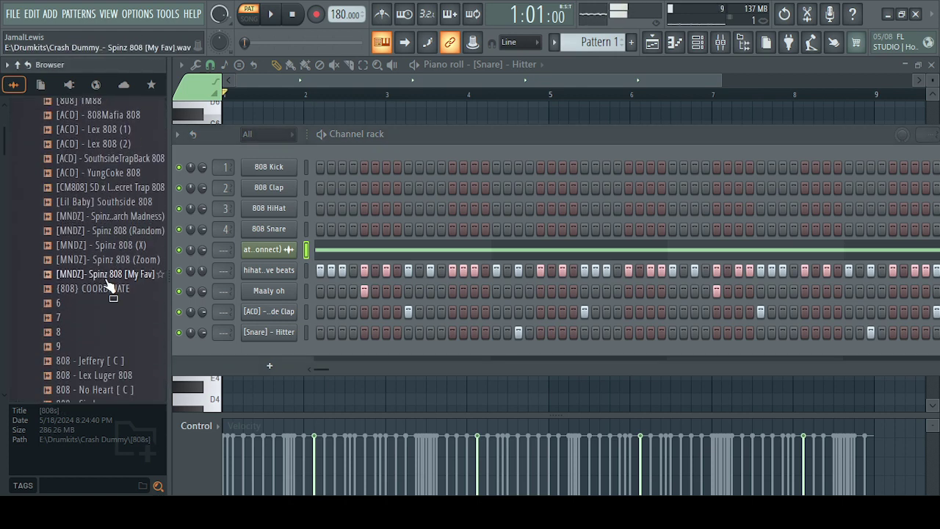
pyautogui.scroll(-12, 110, 283)
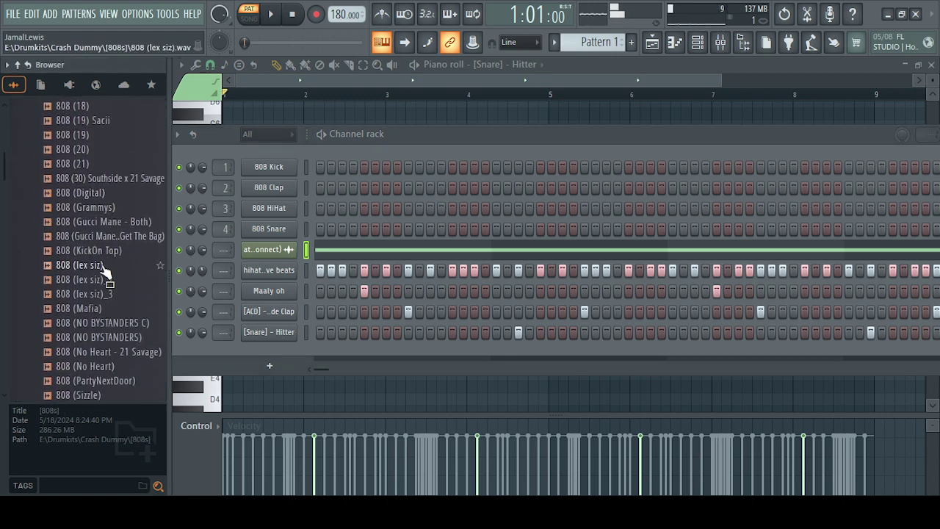
pyautogui.scroll(-6, 121, 289)
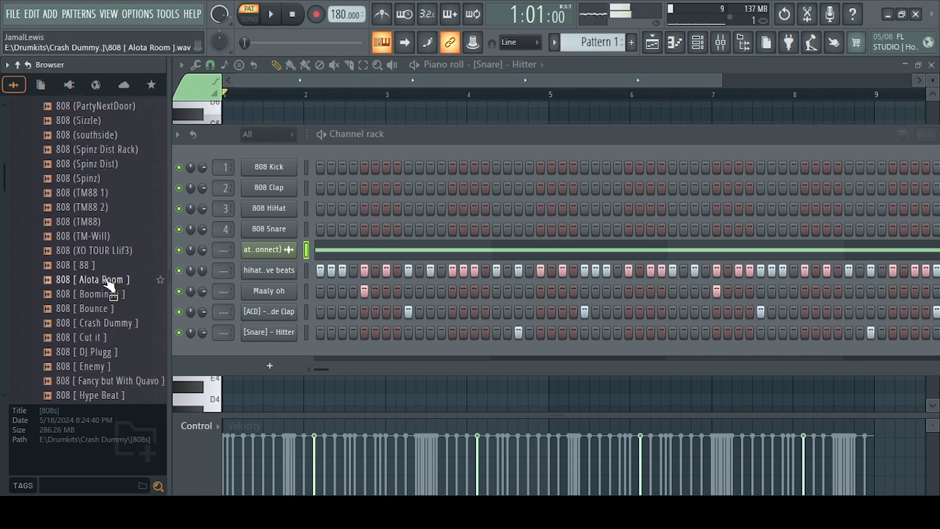
pyautogui.scroll(-5, 105, 235)
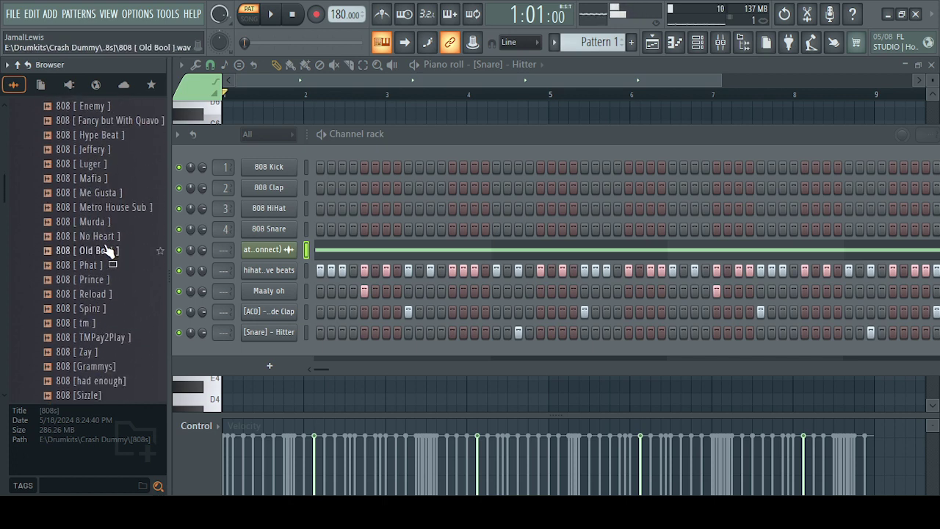
pyautogui.scroll(10, 105, 249)
pyautogui.scroll(10, 106, 246)
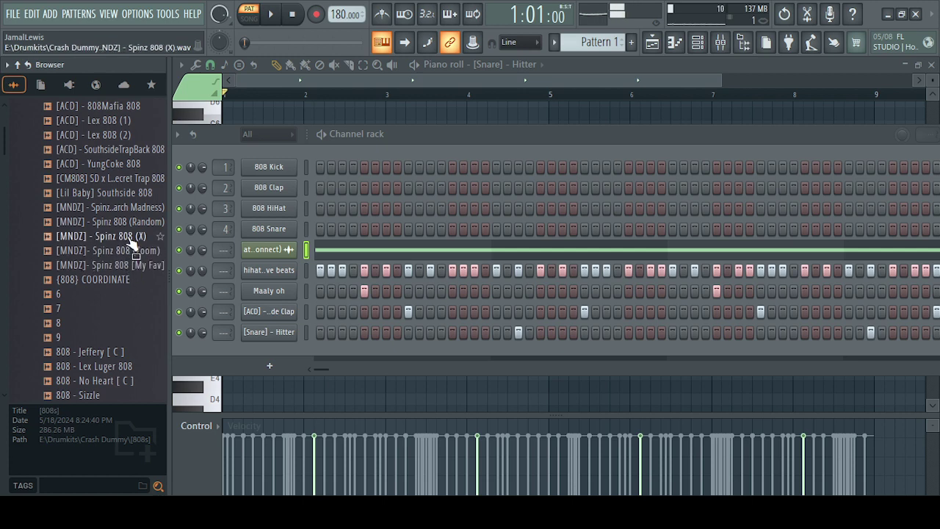
pyautogui.scroll(4, 131, 242)
pyautogui.scroll(-10, 117, 253)
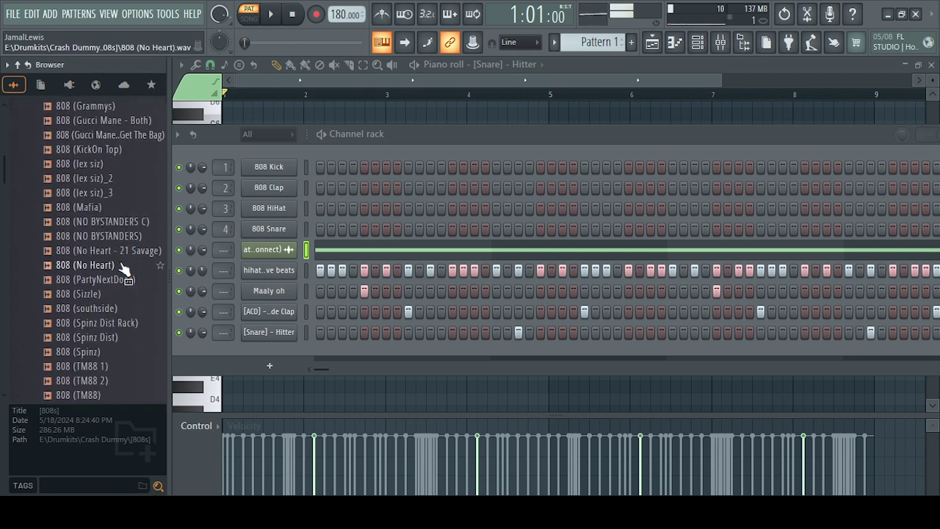
pyautogui.scroll(-6, 121, 269)
pyautogui.moveTo(95, 179); pyautogui.dragTo(306, 395)
pyautogui.moveTo(273, 356); pyautogui.dragTo(279, 357)
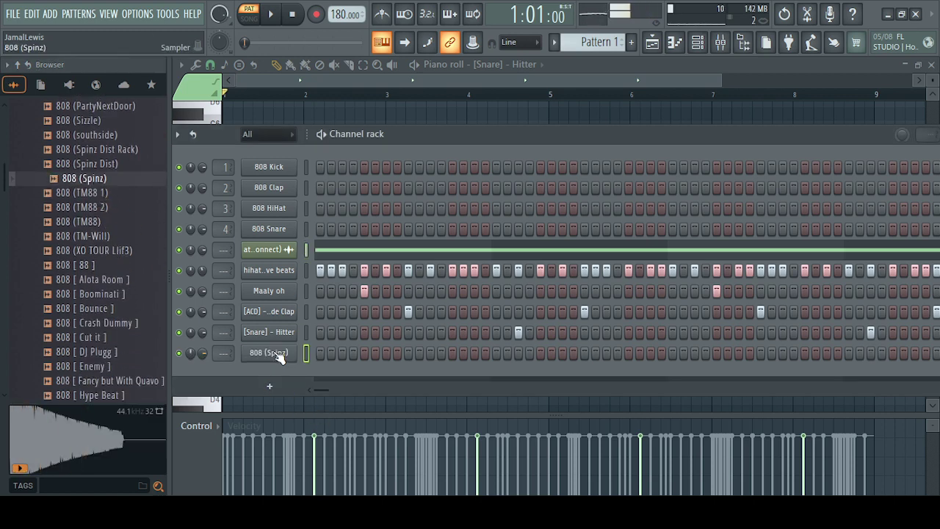
# Enable the 808 (Spinz) channel's volume envelope with maximum hold and no attack or decay, and check its cut settings
pyautogui.click(277, 354)
pyautogui.click(263, 192)
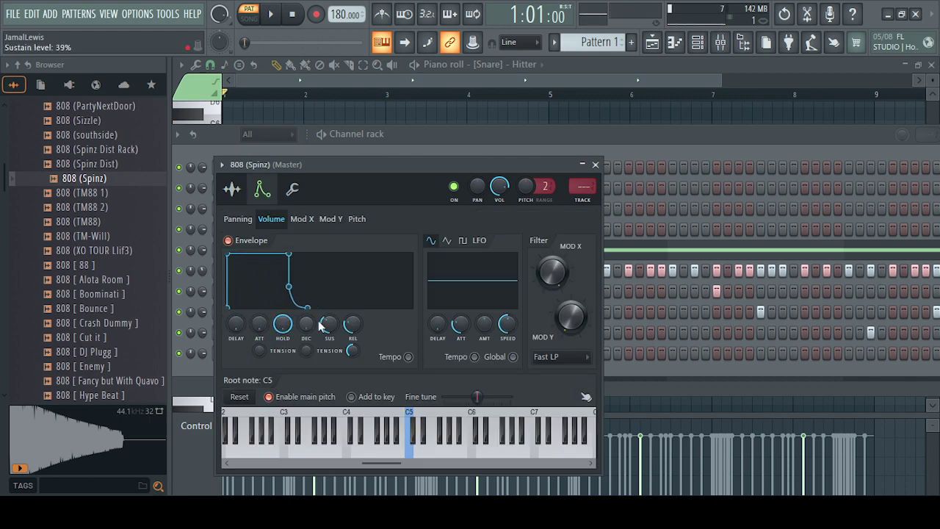
pyautogui.click(293, 191)
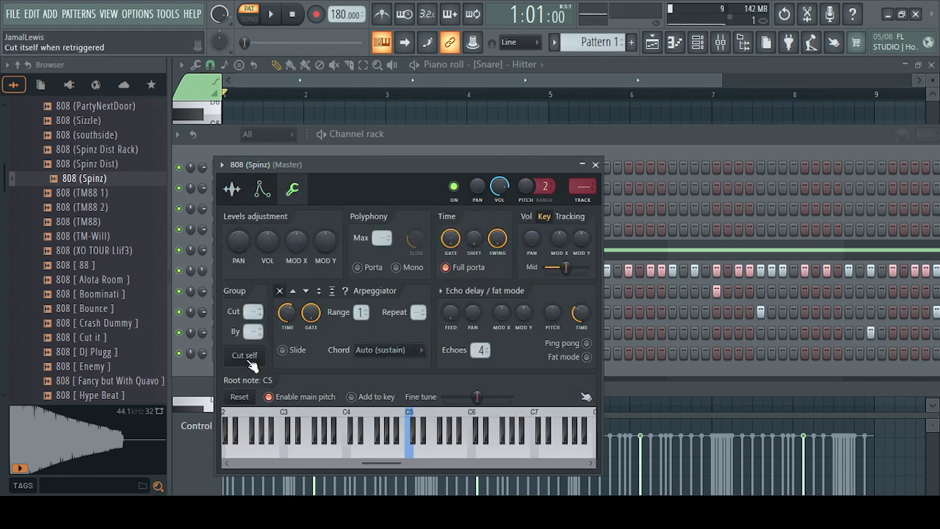
pyautogui.click(236, 190)
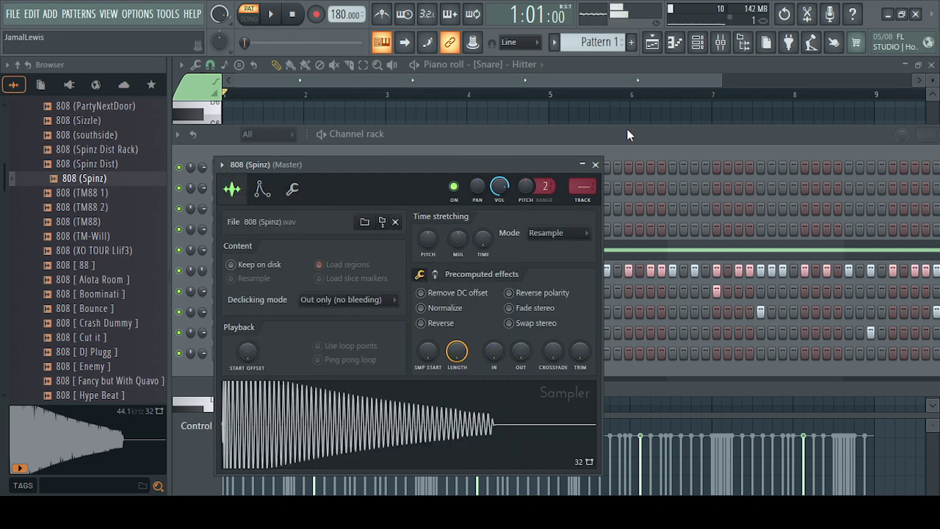
pyautogui.click(596, 164)
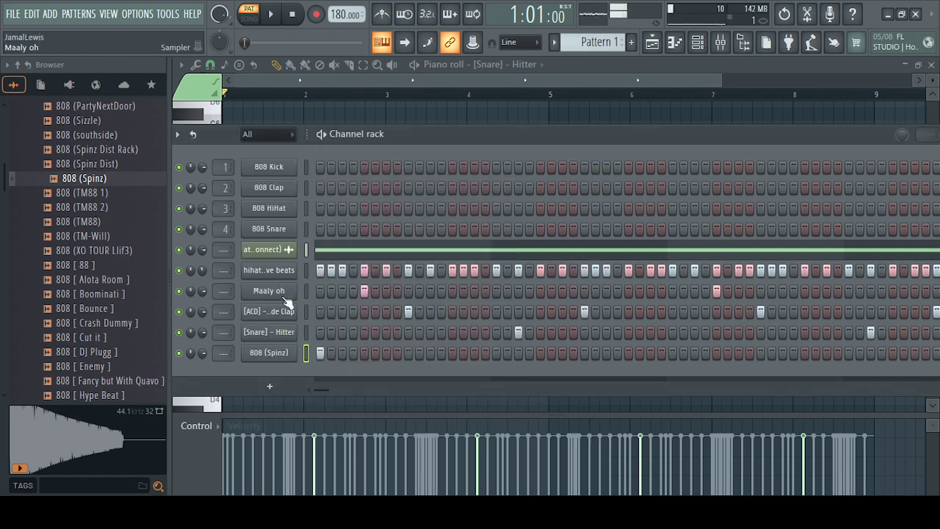
# Place an 808 (Spinz) note on step 1 of bar 1, raise it to D#5, and audition it
pyautogui.press('space')
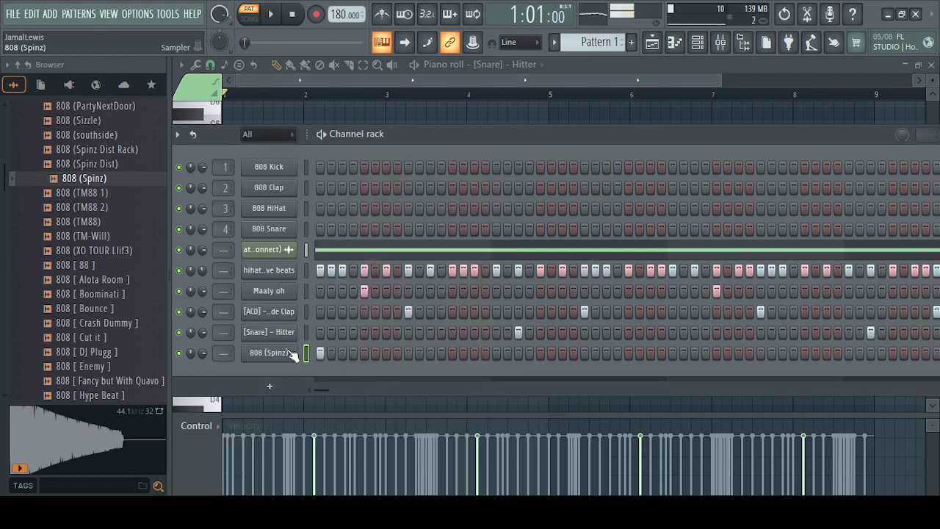
pyautogui.press('F7')
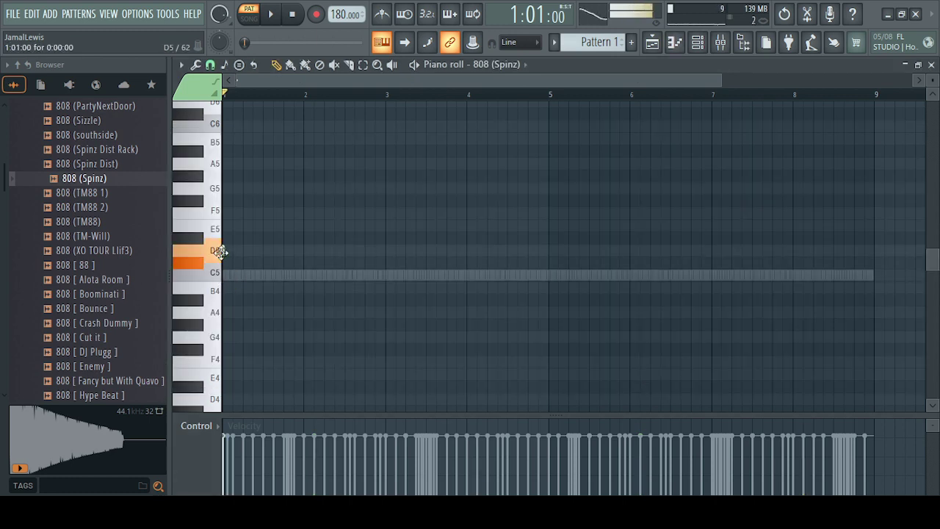
pyautogui.press('space')
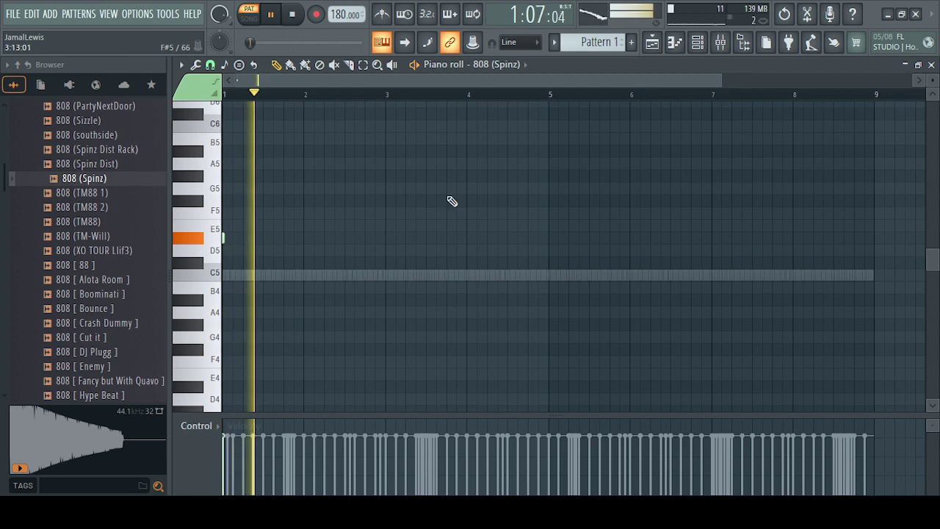
pyautogui.press('space')
# Place a D#5 808 note on step 7 of bar 1 and audition it with the beat
pyautogui.moveTo(706, 78); pyautogui.dragTo(379, 81)
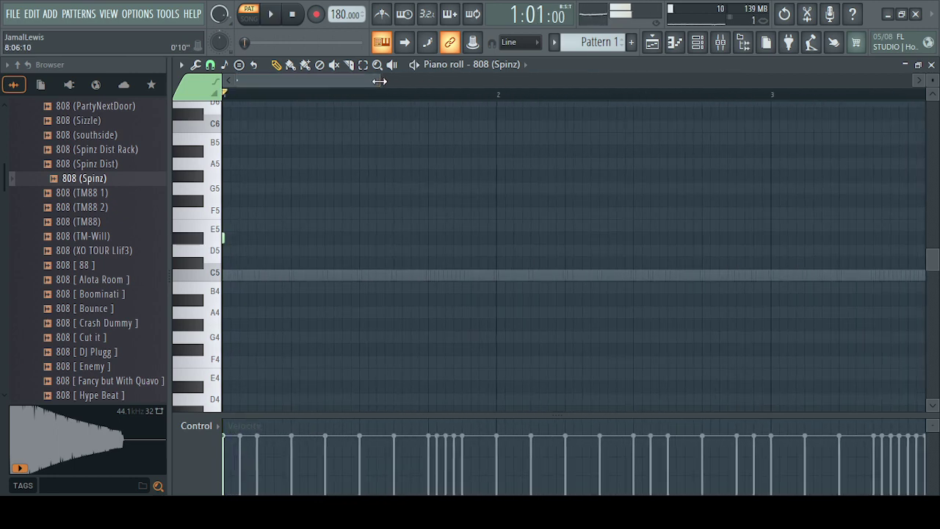
pyautogui.click(696, 44)
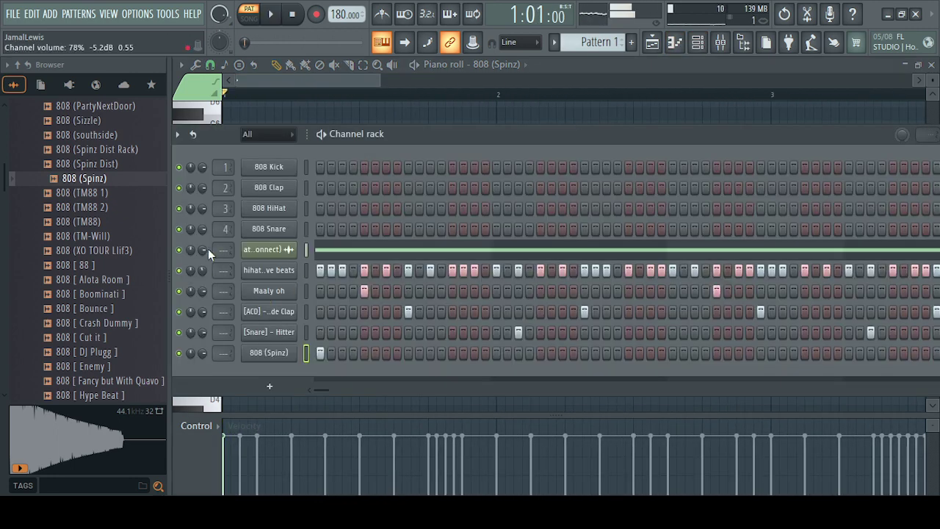
pyautogui.click(710, 44)
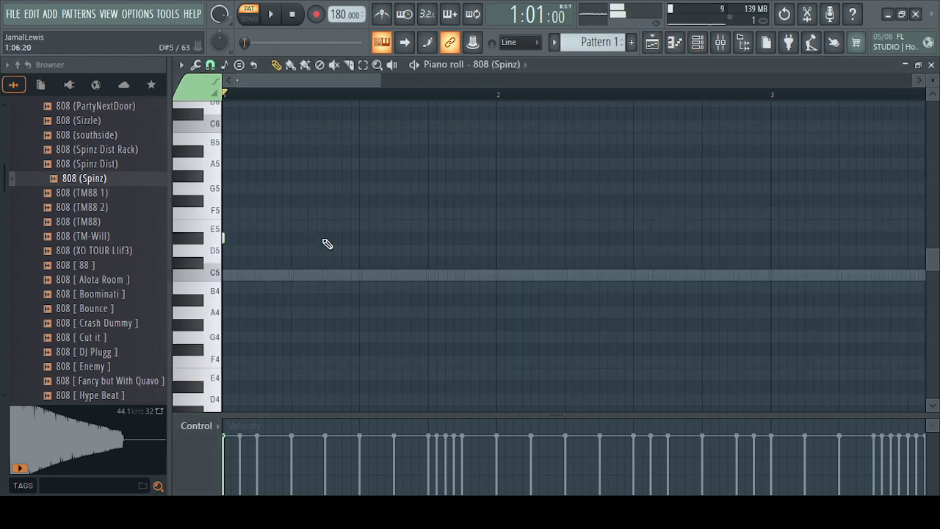
pyautogui.moveTo(379, 79); pyautogui.dragTo(430, 79)
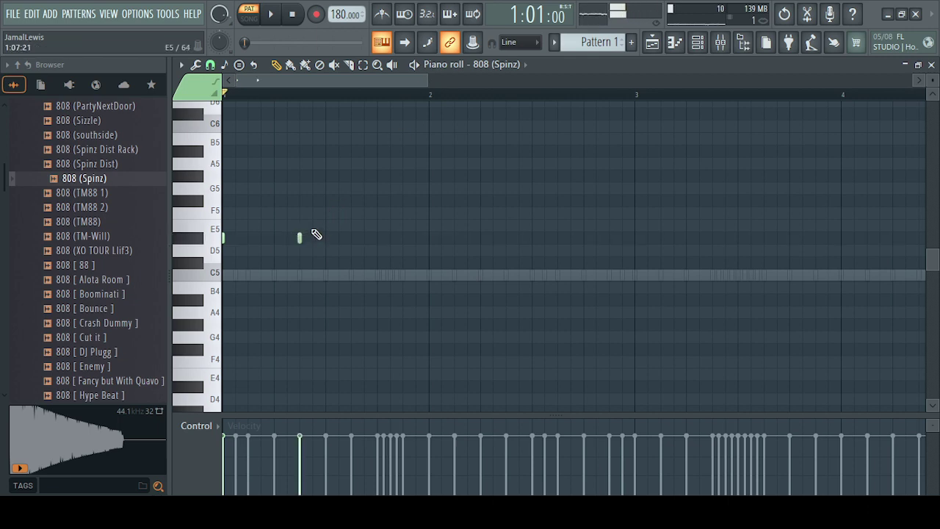
pyautogui.press('space')
pyautogui.press('space')
pyautogui.press('space')
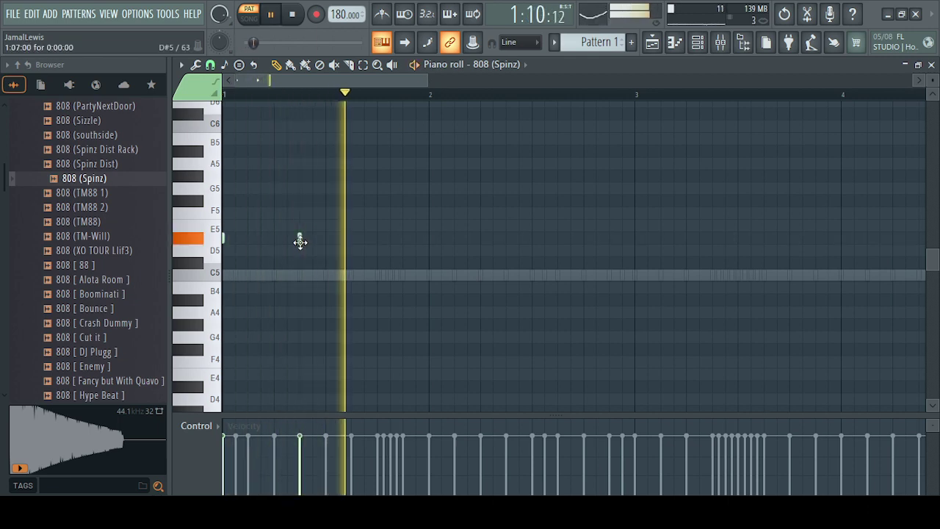
pyautogui.press('space')
# Place D#5 808 notes on step 13 of bar 1 and step 5 of bar 2, auditioning from the start
pyautogui.click(378, 240)
pyautogui.press('space')
pyautogui.press('space')
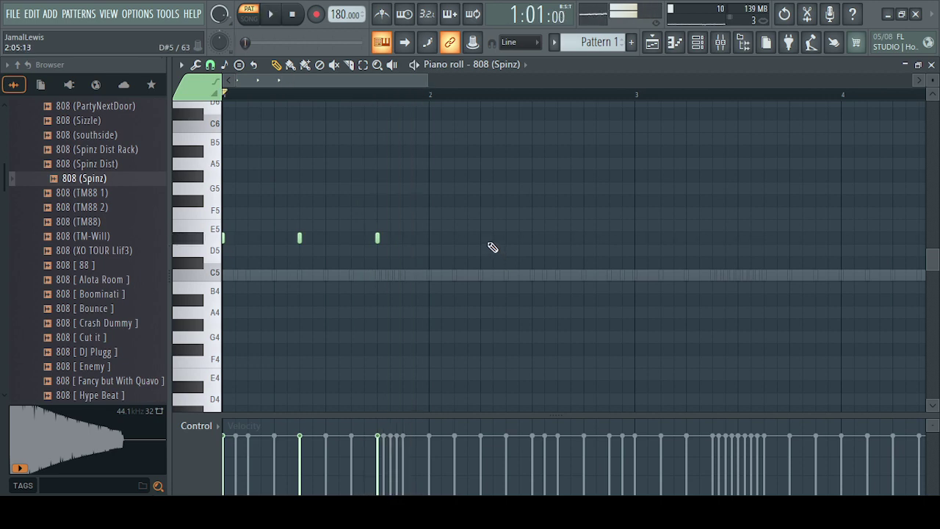
pyautogui.press('space')
pyautogui.click(481, 238)
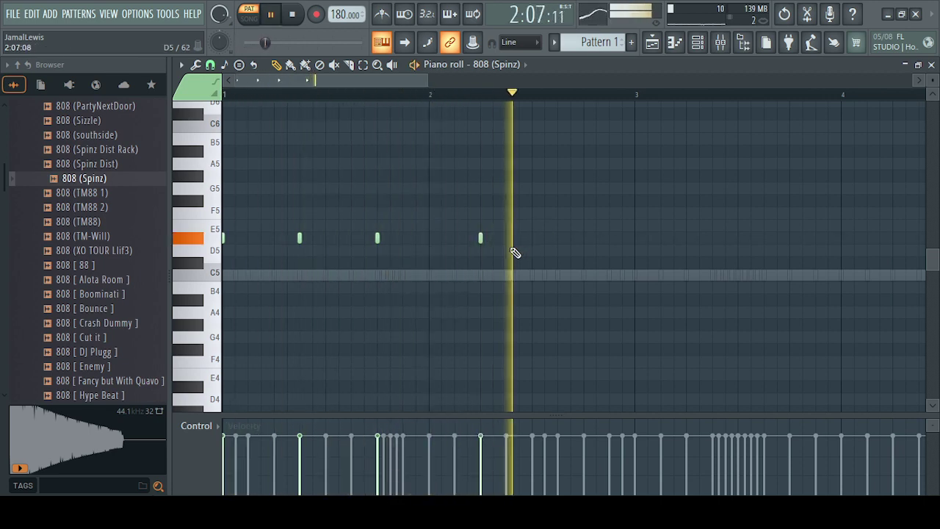
pyautogui.press('space')
pyautogui.press('space')
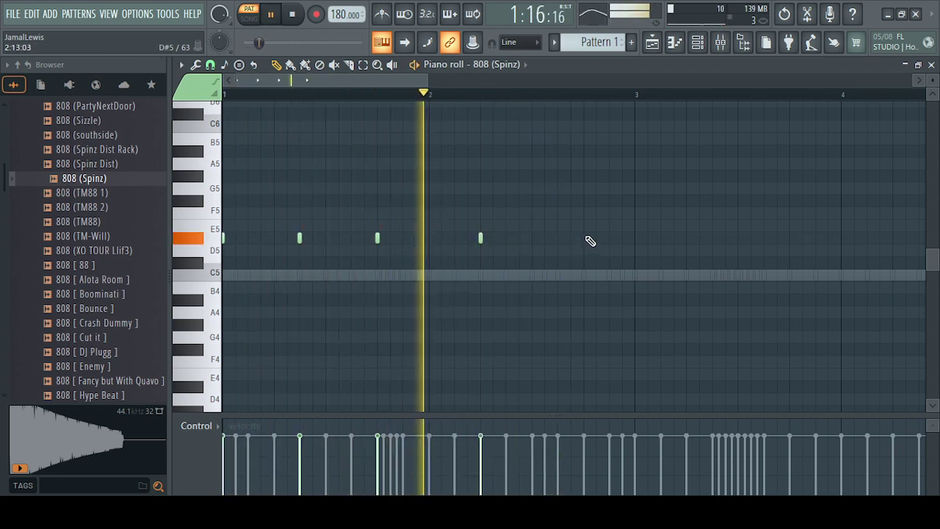
pyautogui.press('space')
pyautogui.press('space')
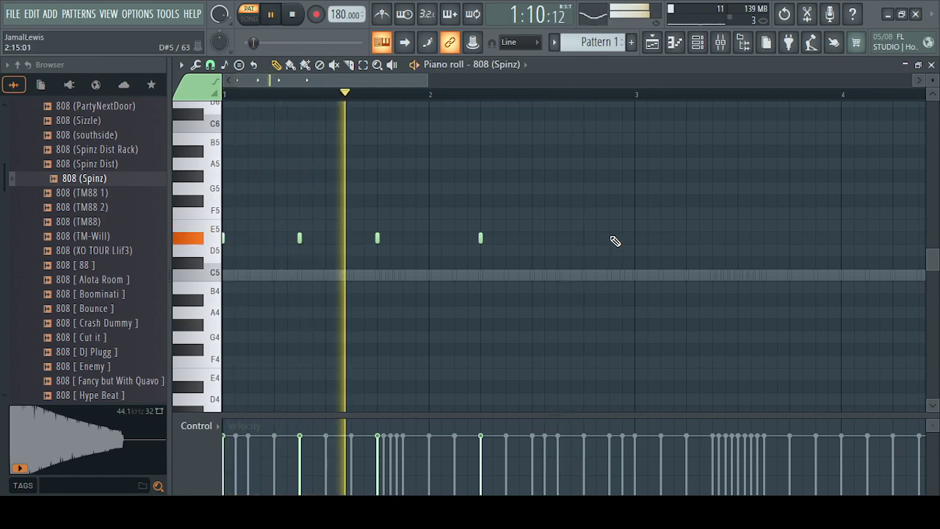
# Place D#5 808 notes on step 11 of bar 2 and on steps 1 and 7 of bar 3 during playback
pyautogui.click(611, 238)
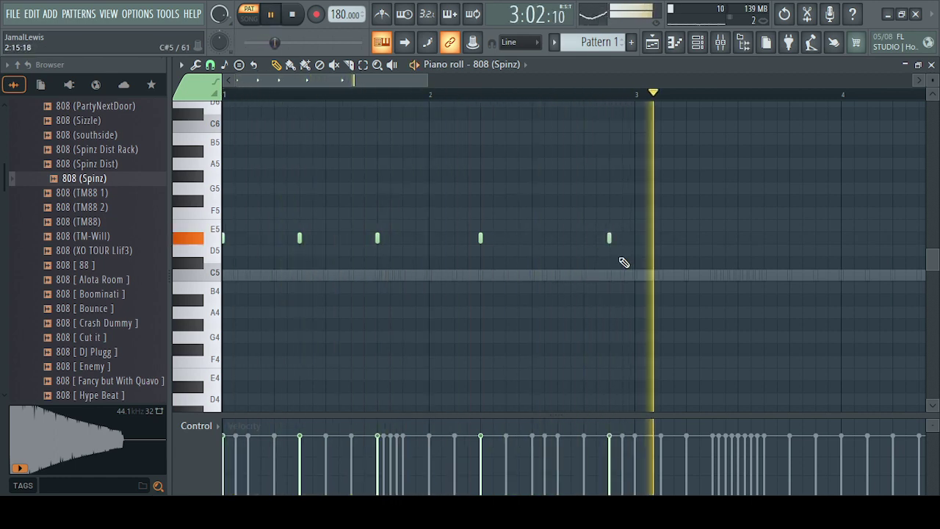
pyautogui.moveTo(610, 237); pyautogui.dragTo(558, 247)
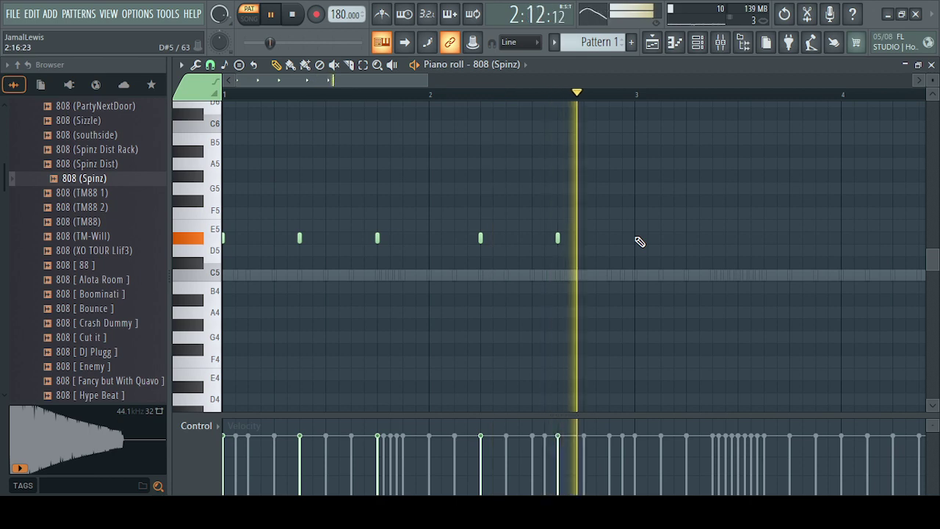
pyautogui.click(637, 239)
pyautogui.click(715, 239)
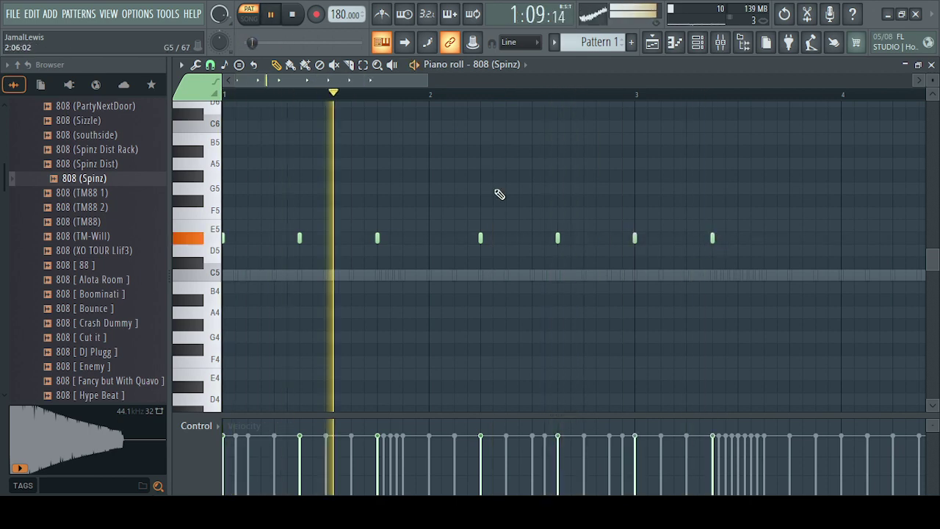
# Place 808 notes in bar 3 on step 13 at D#5 and step 15 at C5, and stop playback
pyautogui.moveTo(421, 81); pyautogui.dragTo(481, 135)
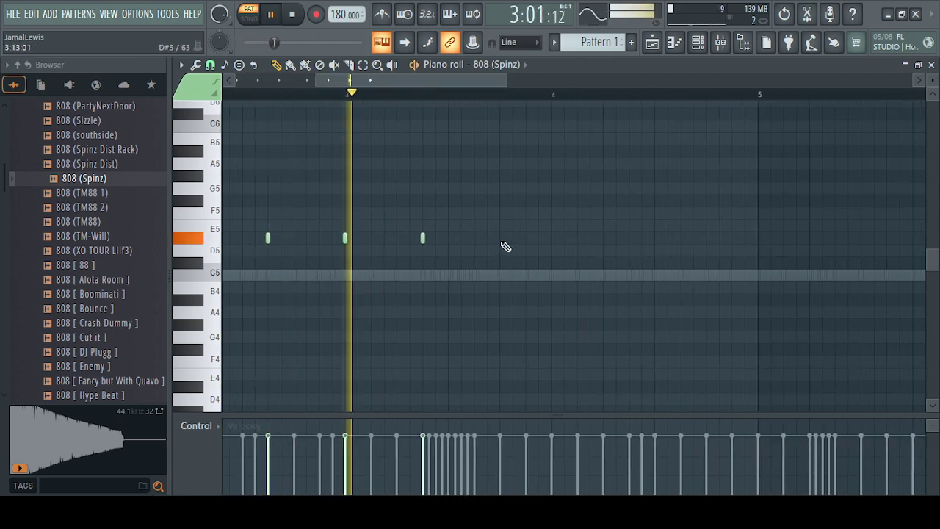
pyautogui.click(502, 239)
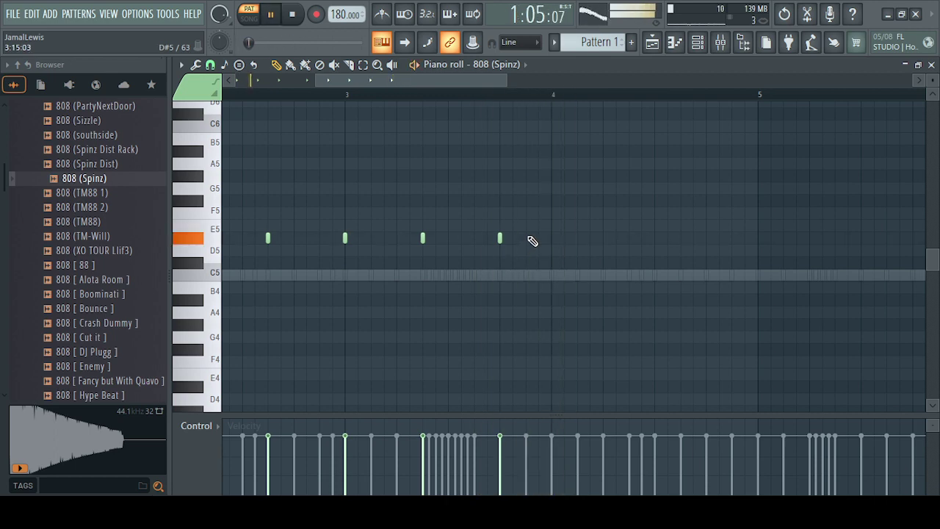
pyautogui.click(526, 238)
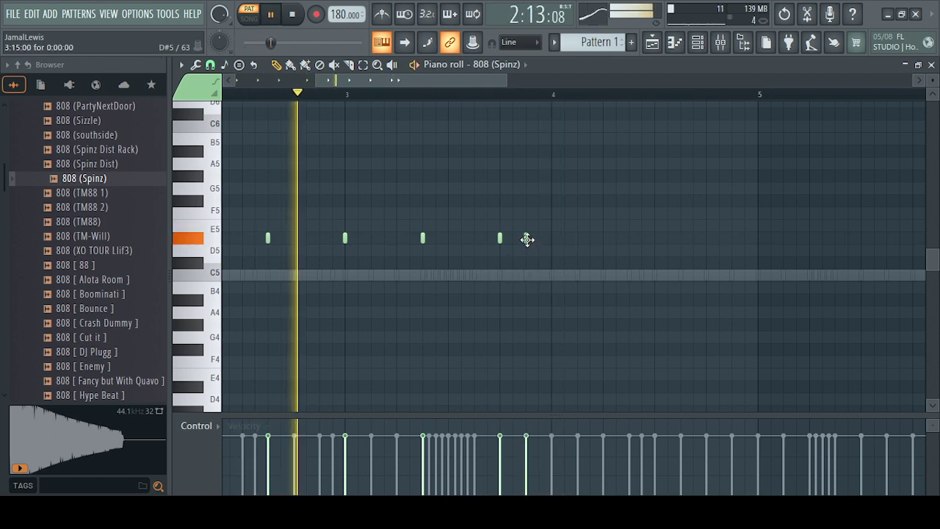
pyautogui.press('space')
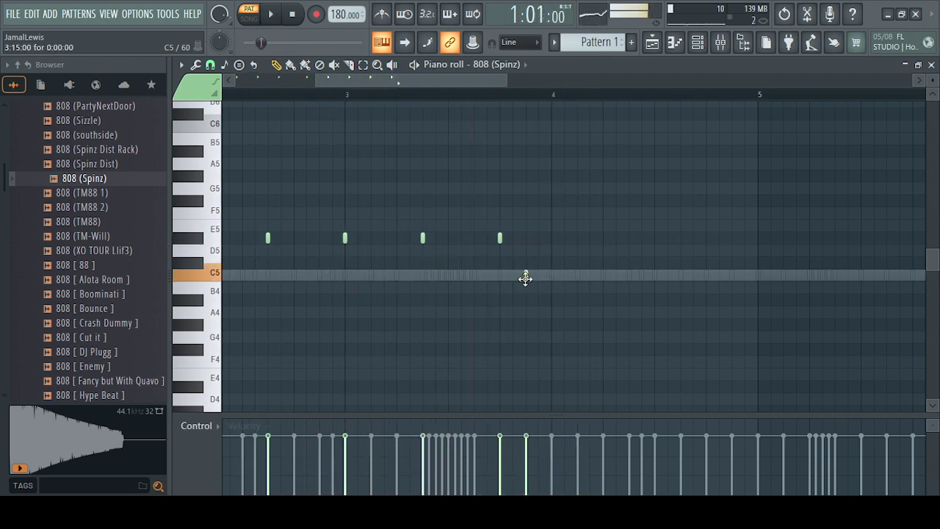
# Place an 808 note on step 5 of bar 4 at F#5 and play the pattern
pyautogui.moveTo(459, 80)
pyautogui.mouseDown()
pyautogui.moveTo(371, 92)
pyautogui.moveTo(471, 87)
pyautogui.mouseUp()
pyautogui.click(582, 239)
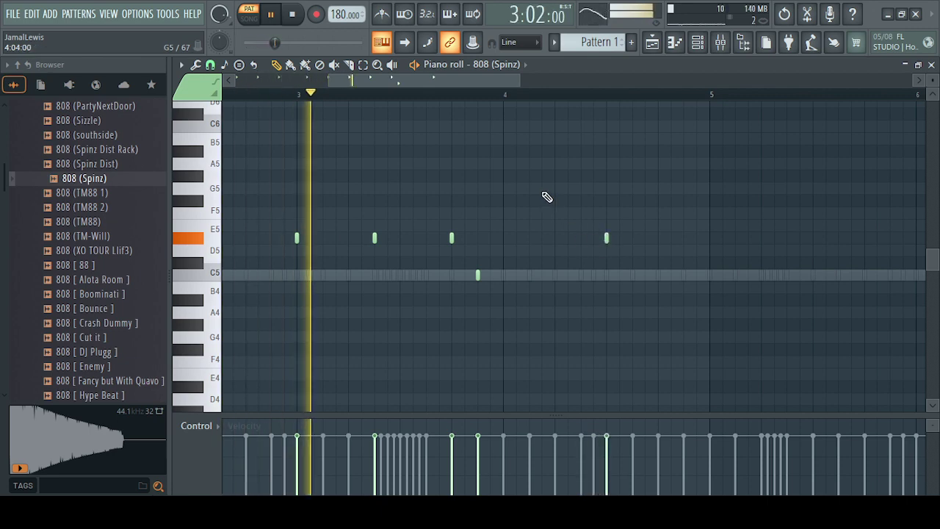
pyautogui.press('space')
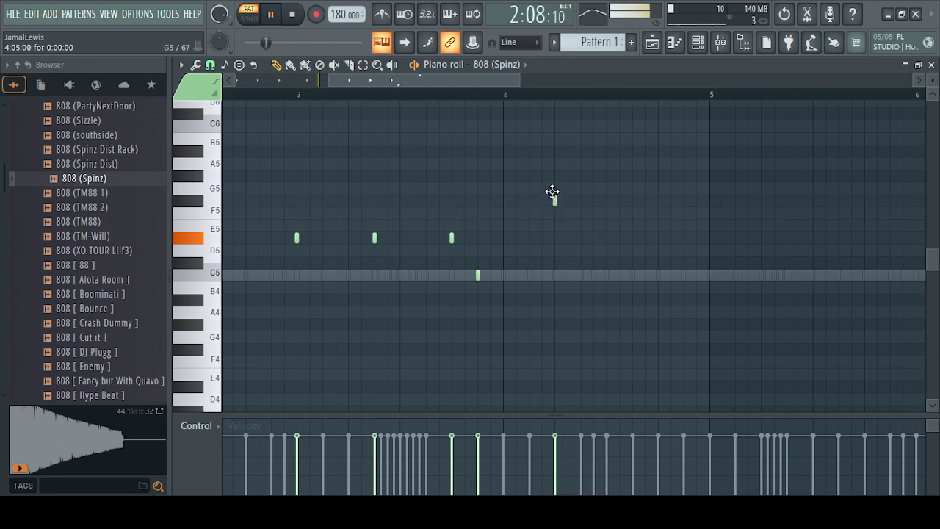
# Lower the 808 note on step 5 of bar 4 to F5 and place a D#5 note on step 11
pyautogui.moveTo(553, 192); pyautogui.dragTo(555, 222)
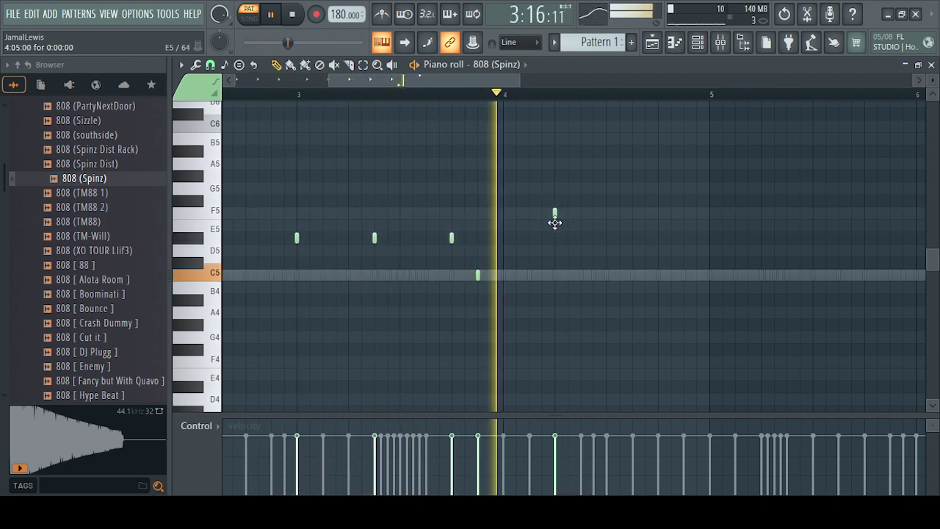
pyautogui.press('space')
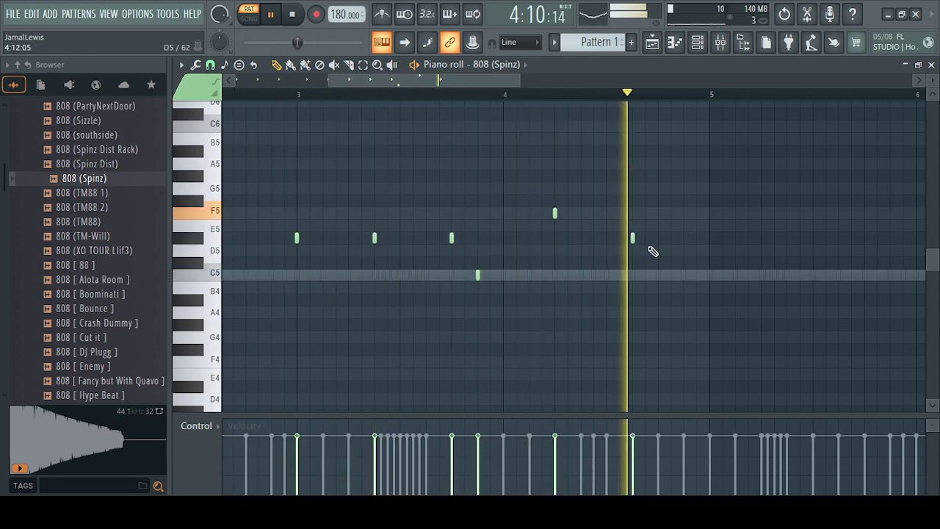
pyautogui.press('space')
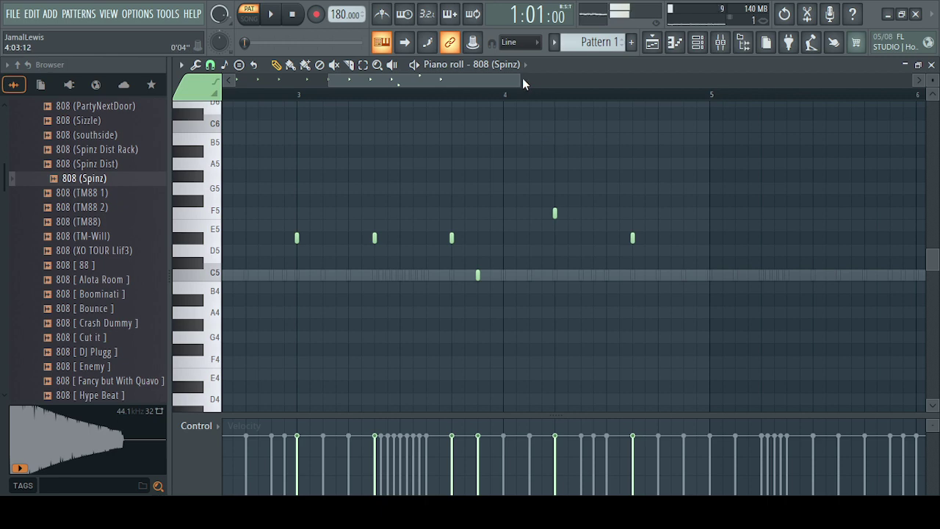
# Try additional 808 notes in bar 4 on step 7 at E5 and step 9 at D5
pyautogui.moveTo(522, 78); pyautogui.dragTo(487, 94)
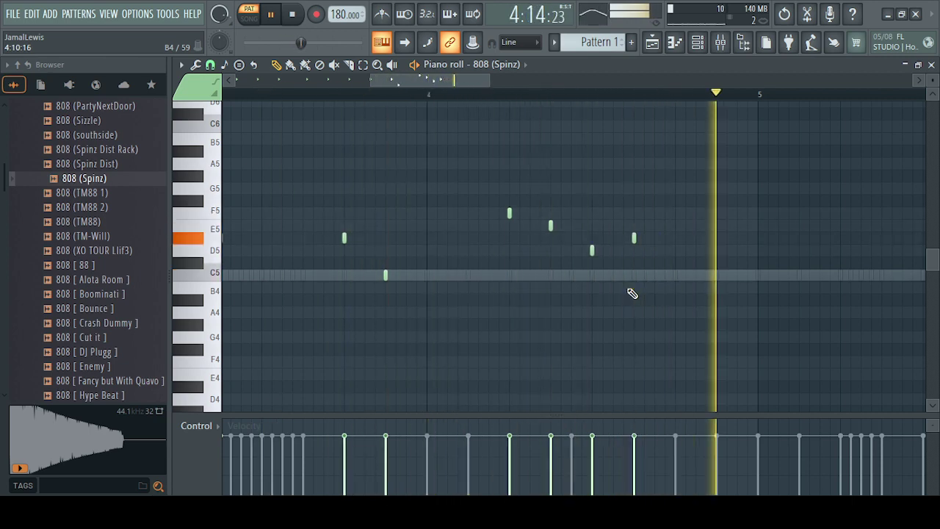
pyautogui.press('space')
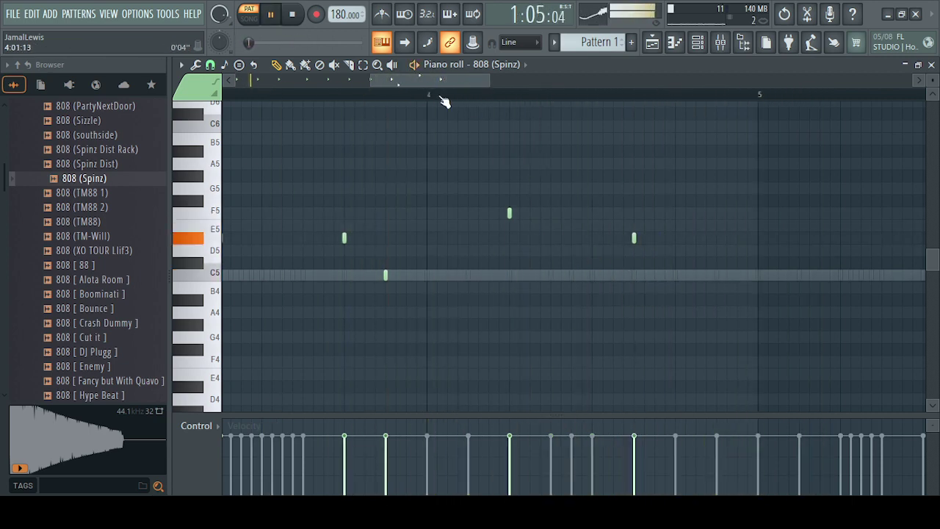
pyautogui.moveTo(372, 74); pyautogui.dragTo(224, 77)
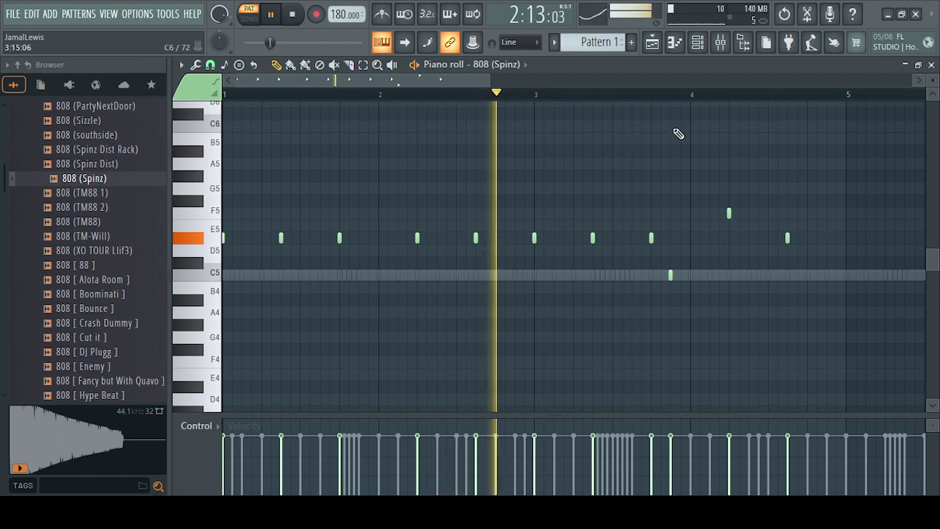
# Check the 808 line against the other drums in the channel rack during playback, and return to its piano roll
pyautogui.click(698, 42)
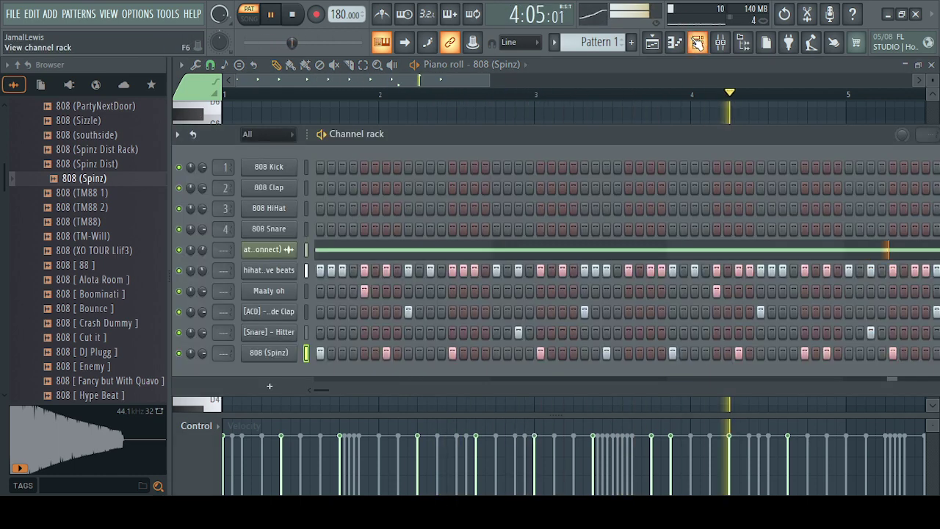
pyautogui.press('space')
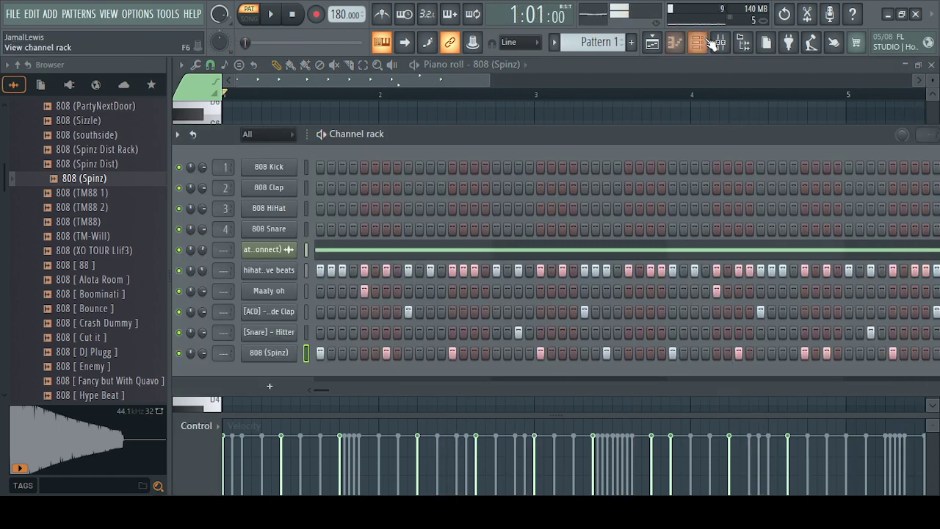
pyautogui.click(698, 42)
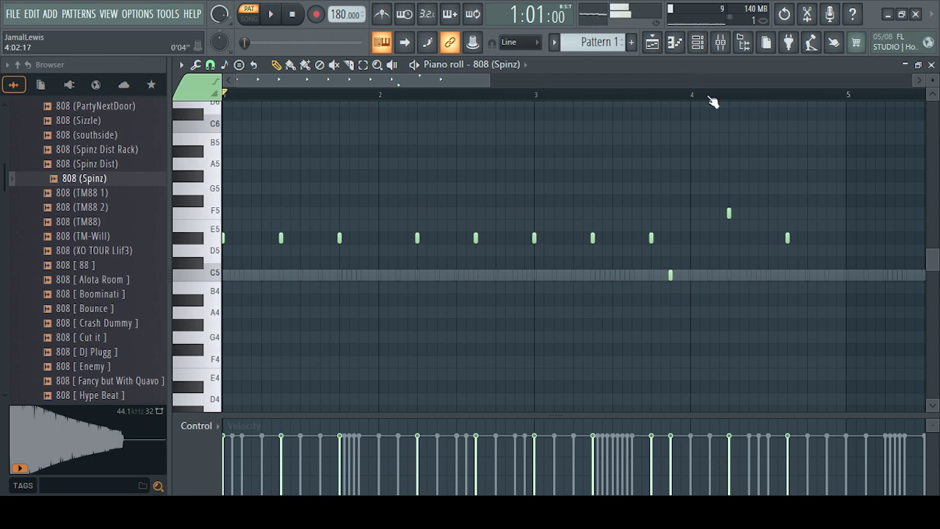
# Duplicate the four-bar 808 bassline into bars 5 to 8
pyautogui.hotkey('ctrl', 'v')
pyautogui.moveTo(660, 233); pyautogui.dragTo(903, 226)
pyautogui.scroll(-5, 628, 81)
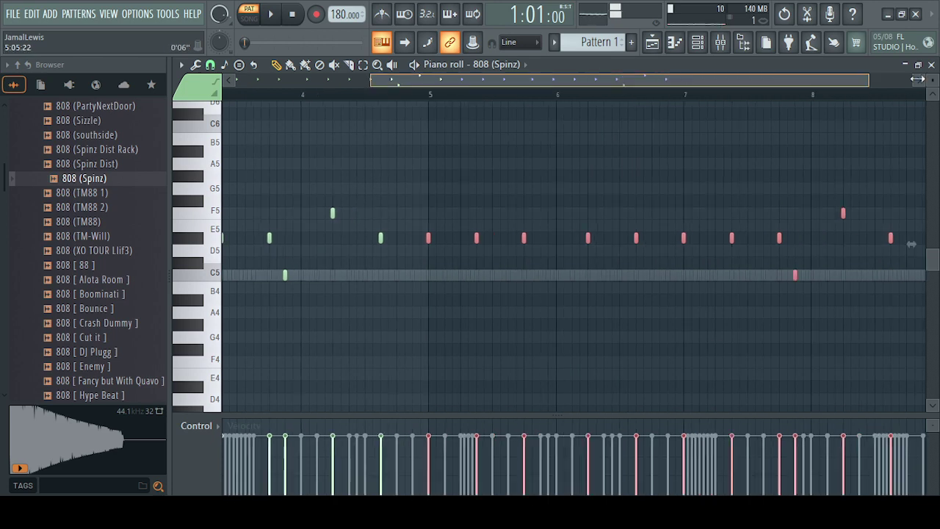
pyautogui.click(885, 202)
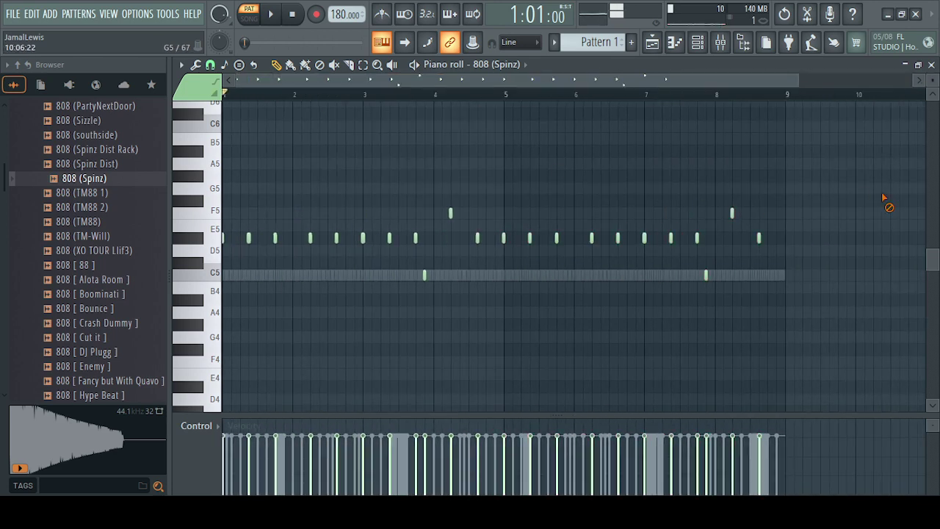
# Show the channel rack, close the 808s folder and open the Kicks folder of the Crash Dummy drum kit
pyautogui.click(674, 43)
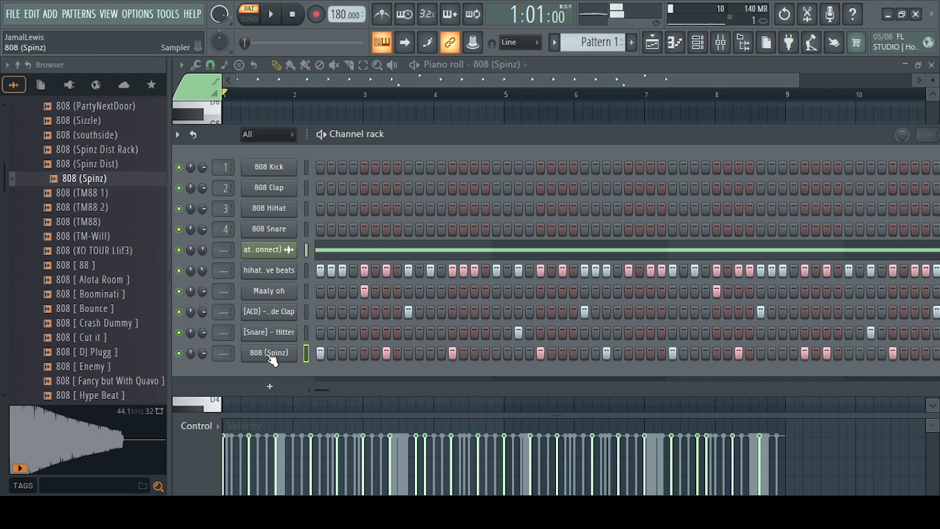
pyautogui.scroll(15, 92, 177)
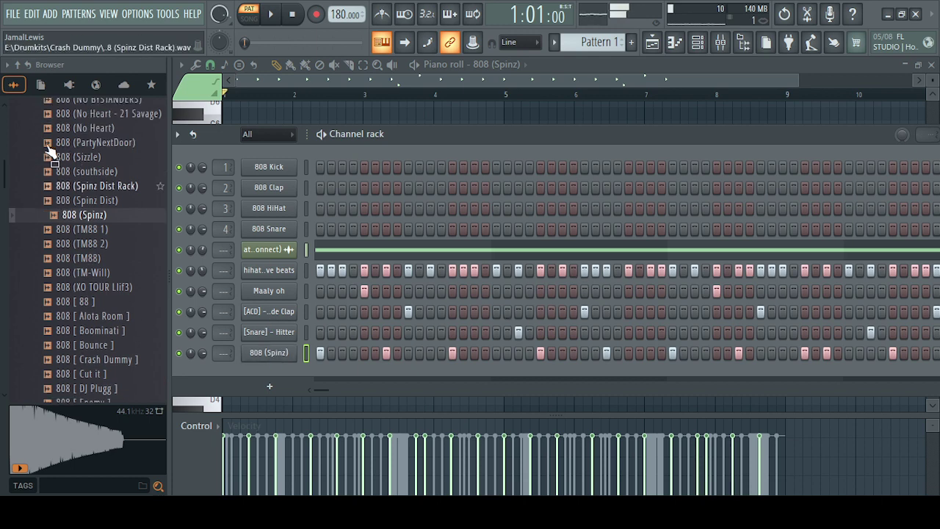
pyautogui.scroll(10, 92, 184)
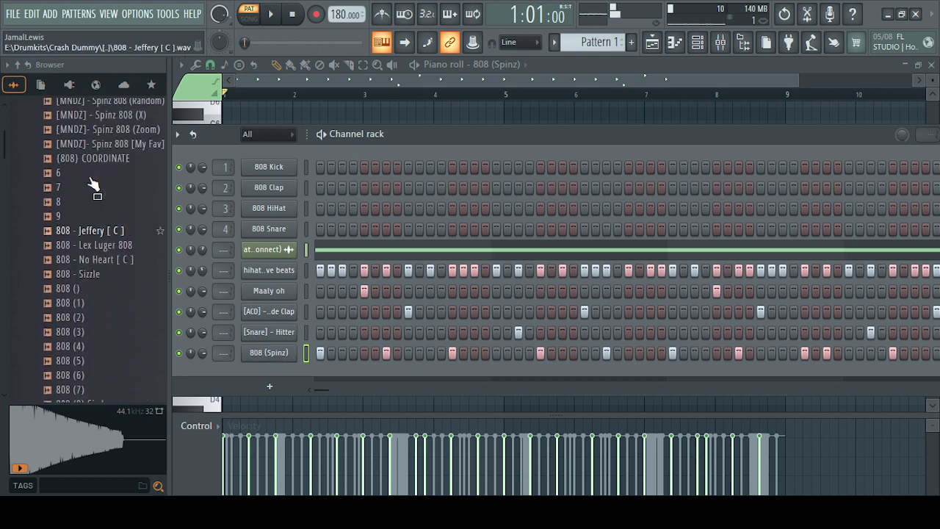
pyautogui.click(86, 193)
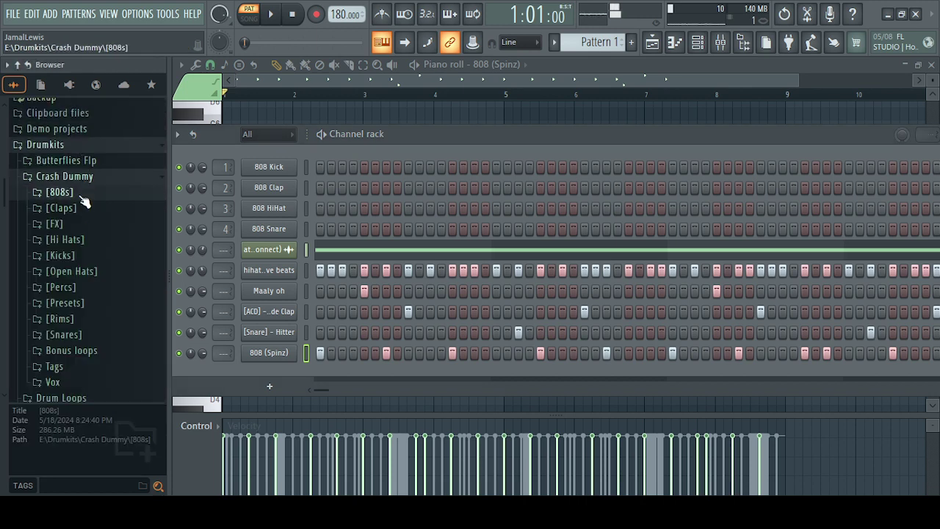
pyautogui.click(81, 257)
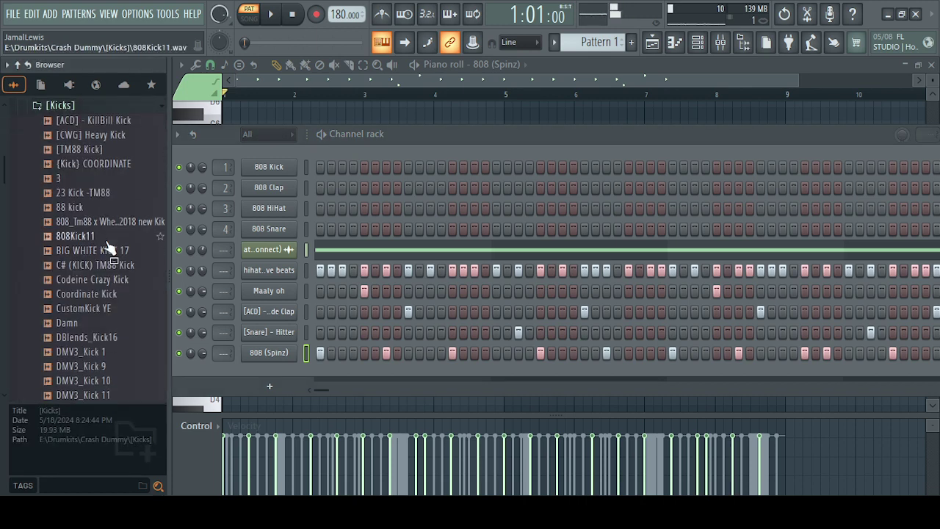
# Add [ACD] - KillBill Kick as a new channel below the 808 and copy the 808's note pattern into it
pyautogui.moveTo(114, 121); pyautogui.dragTo(146, 188)
pyautogui.moveTo(281, 374); pyautogui.dragTo(280, 370)
pyautogui.click(278, 375)
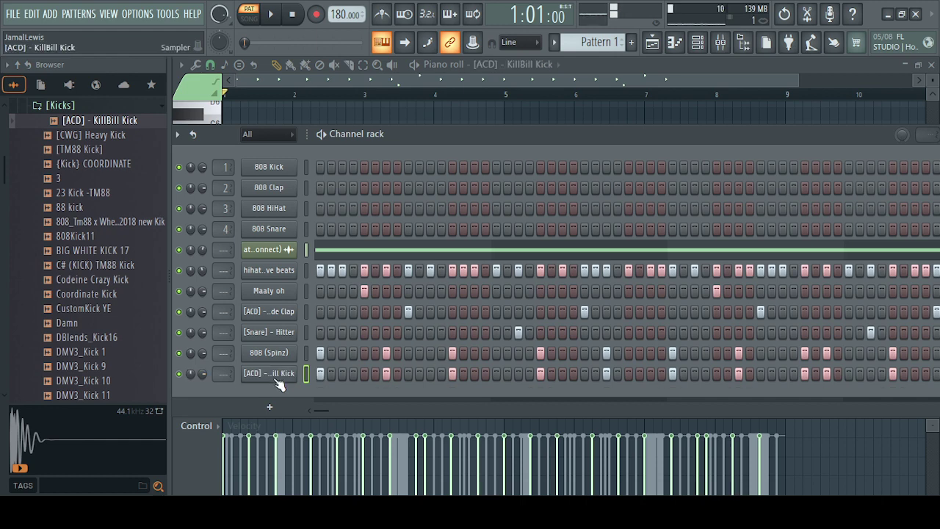
pyautogui.click(267, 375)
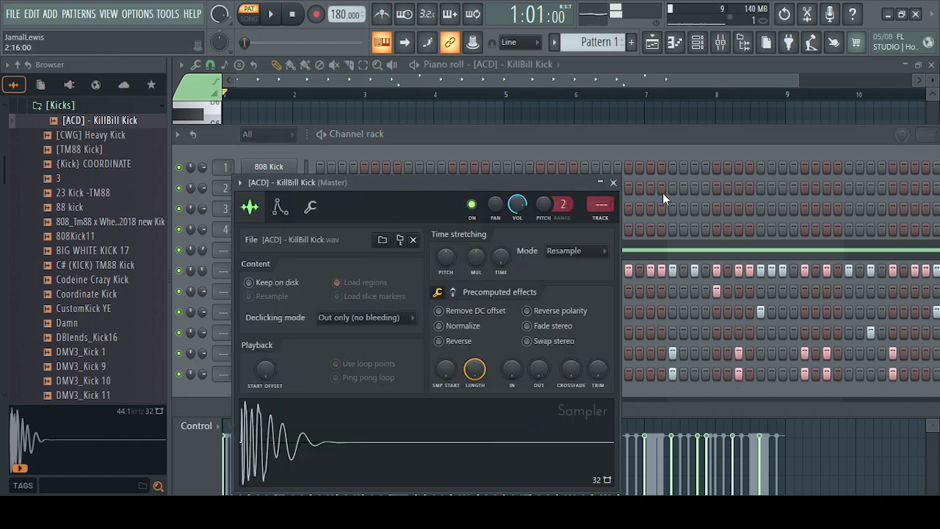
pyautogui.click(614, 182)
# Play the beat while closing the Kicks folder, open the Crash Dummy kit's Percs folder and stop playback
pyautogui.scroll(5, 96, 287)
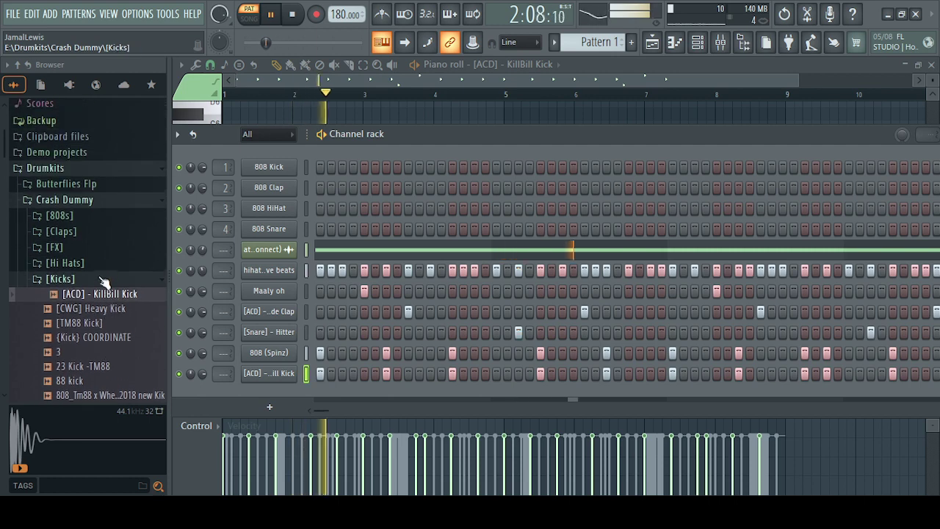
pyautogui.click(88, 279)
pyautogui.scroll(-5, 99, 291)
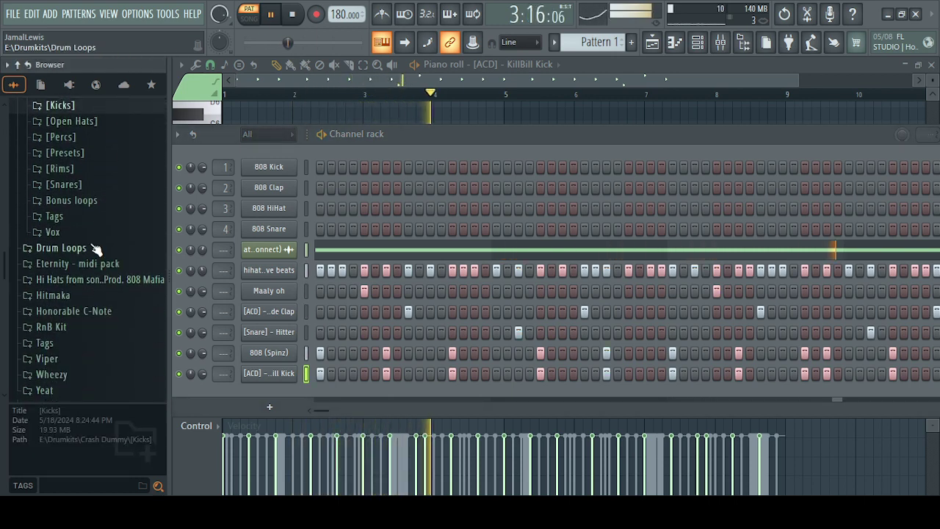
pyautogui.scroll(3, 98, 249)
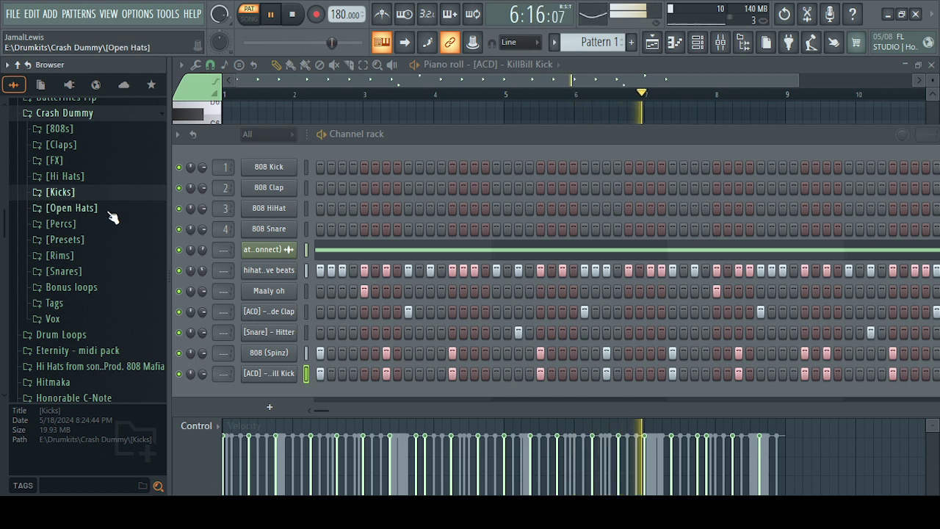
pyautogui.click(73, 225)
pyautogui.press('space')
# Audition [ACD] - TheBusiness Perc and add it as a new channel below the kick
pyautogui.click(99, 121)
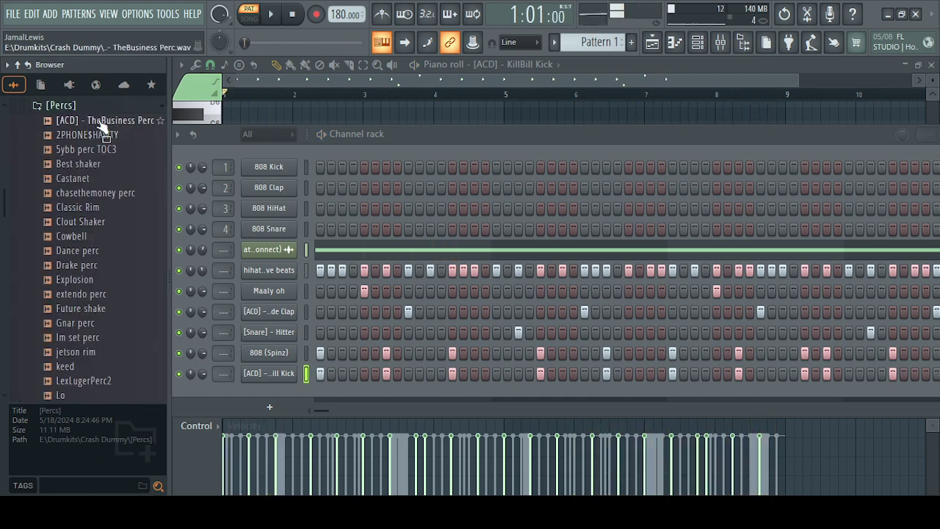
pyautogui.moveTo(101, 127); pyautogui.dragTo(111, 144)
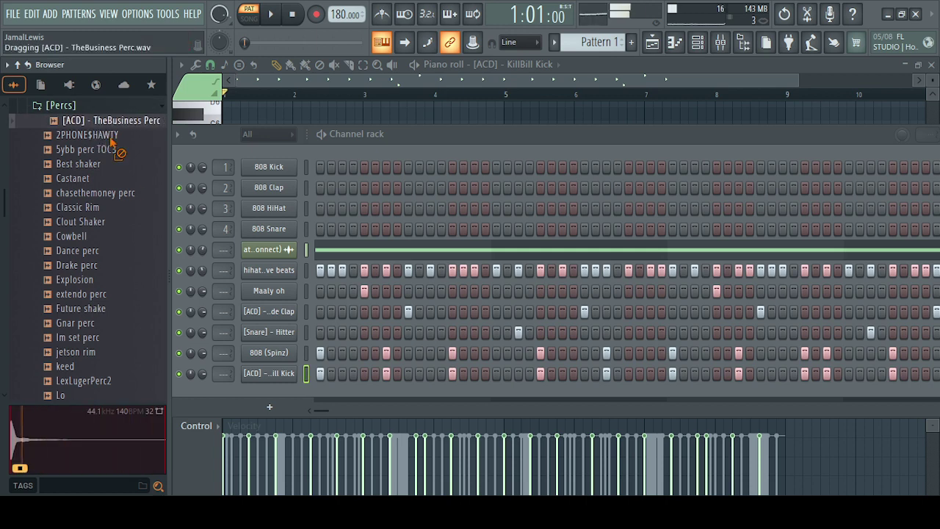
pyautogui.moveTo(261, 398); pyautogui.dragTo(260, 398)
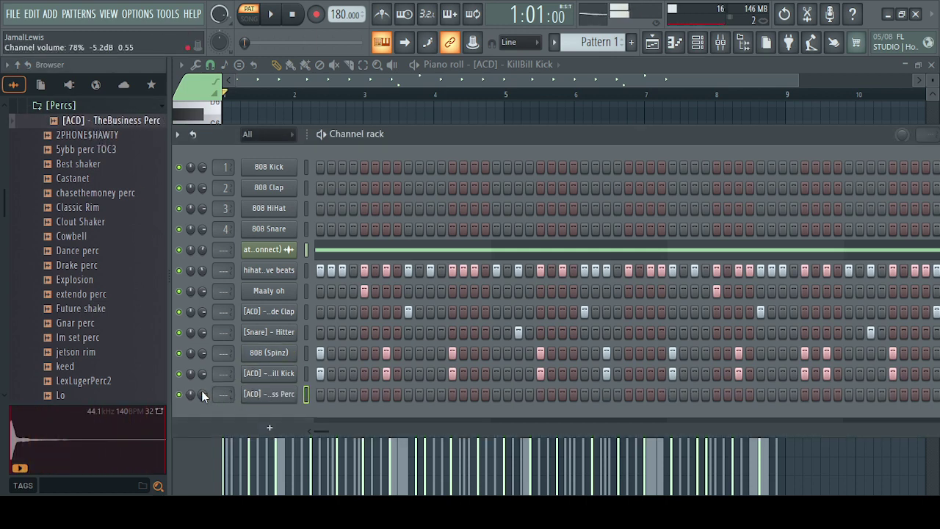
# Place TheBusiness Perc hits on step 11 of bars 1 and 3, auditioning them with the beat
pyautogui.press('space')
pyautogui.click(430, 394)
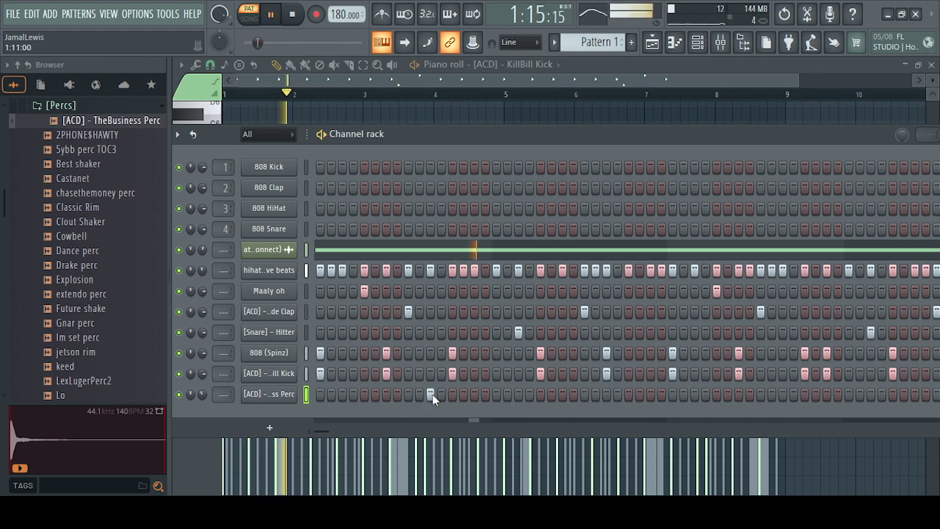
pyautogui.press('space')
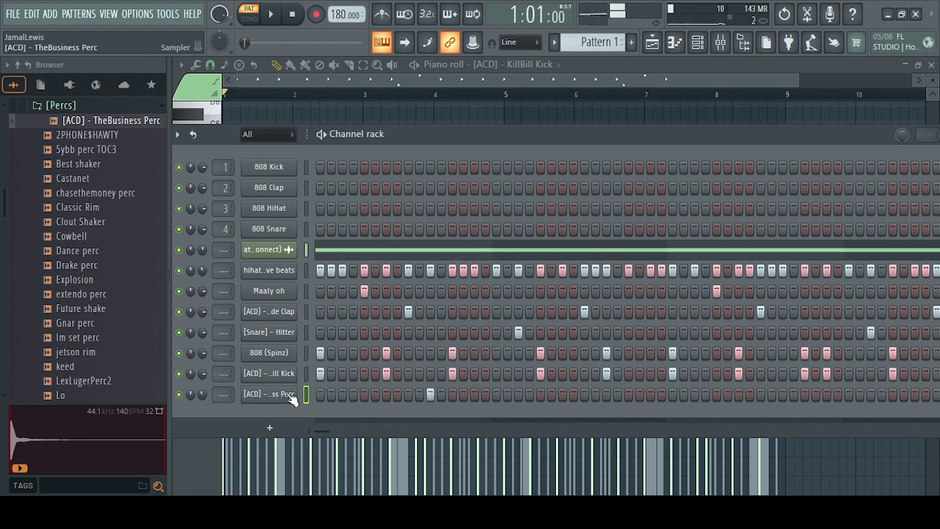
pyautogui.click(291, 395)
pyautogui.click(631, 201)
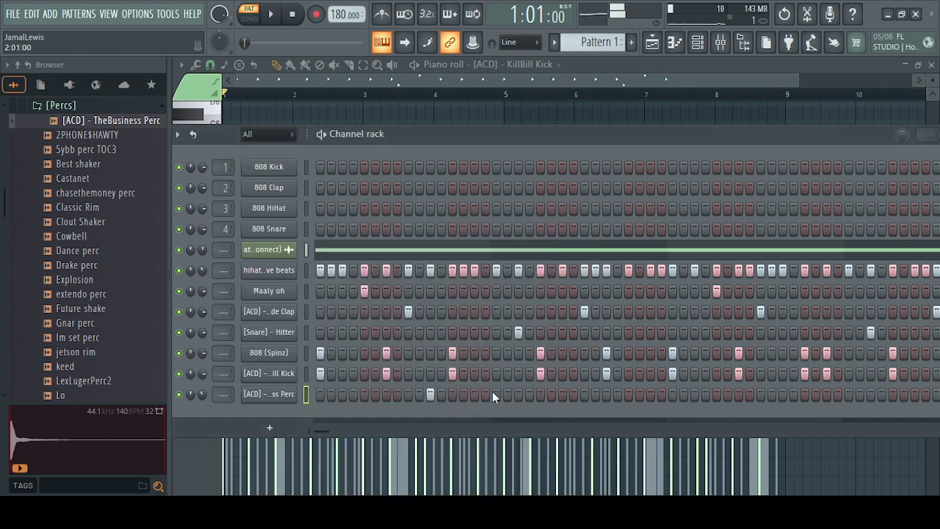
pyautogui.press('space')
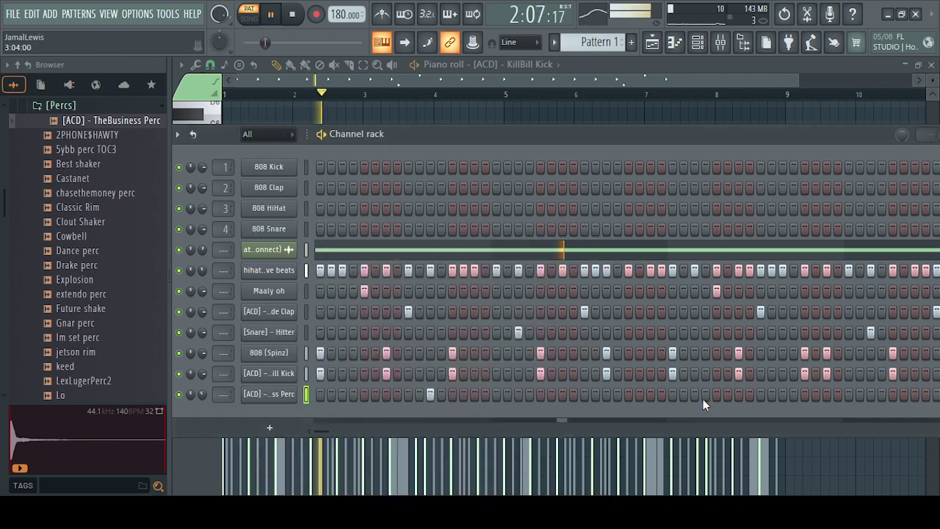
pyautogui.click(783, 393)
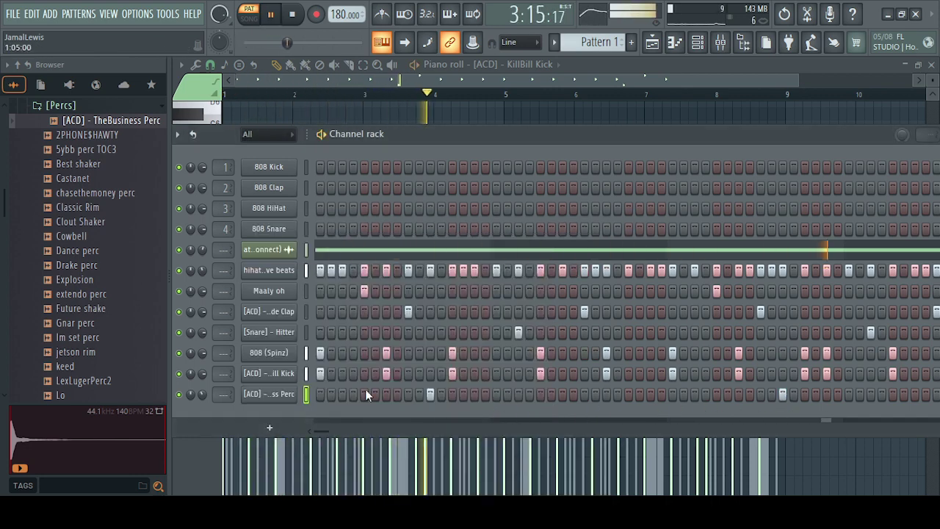
# Duplicate the two TheBusiness Perc notes into bars 5 and 7 in the piano roll
pyautogui.press('F7')
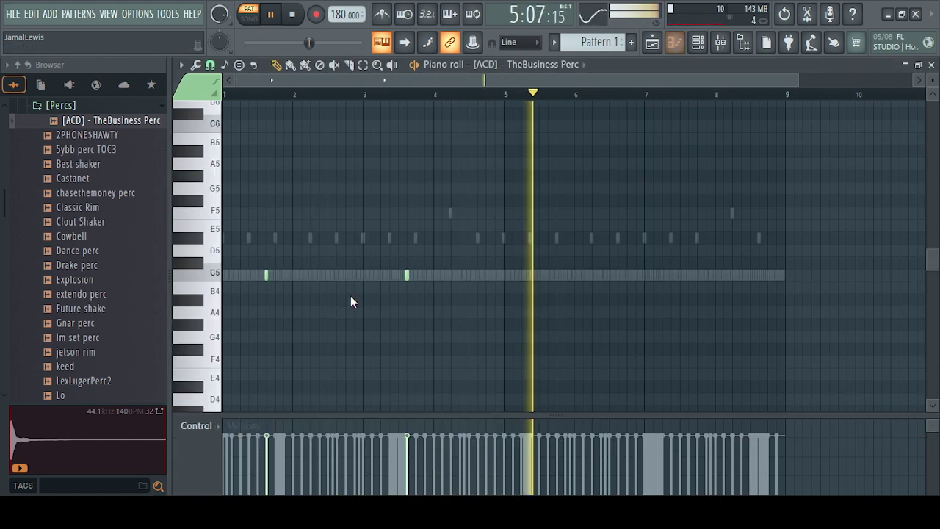
pyautogui.press('space')
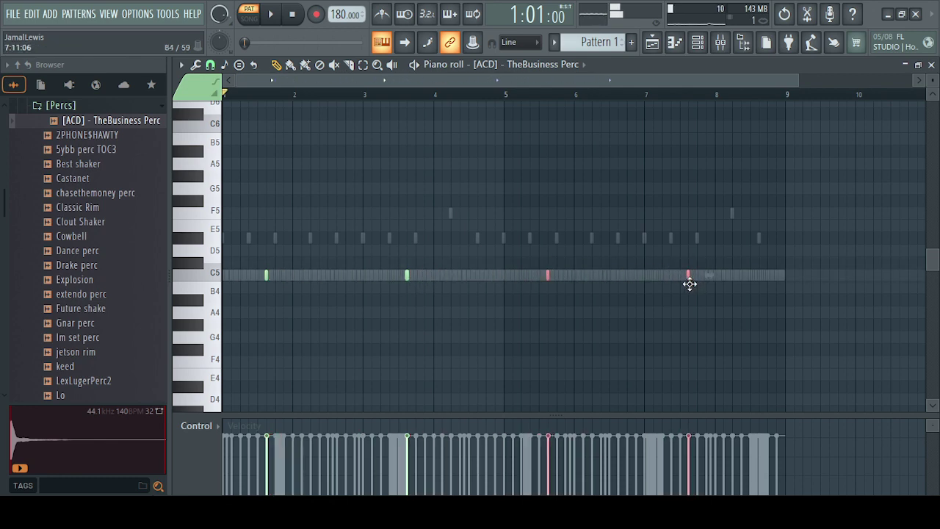
pyautogui.moveTo(796, 81); pyautogui.dragTo(382, 143)
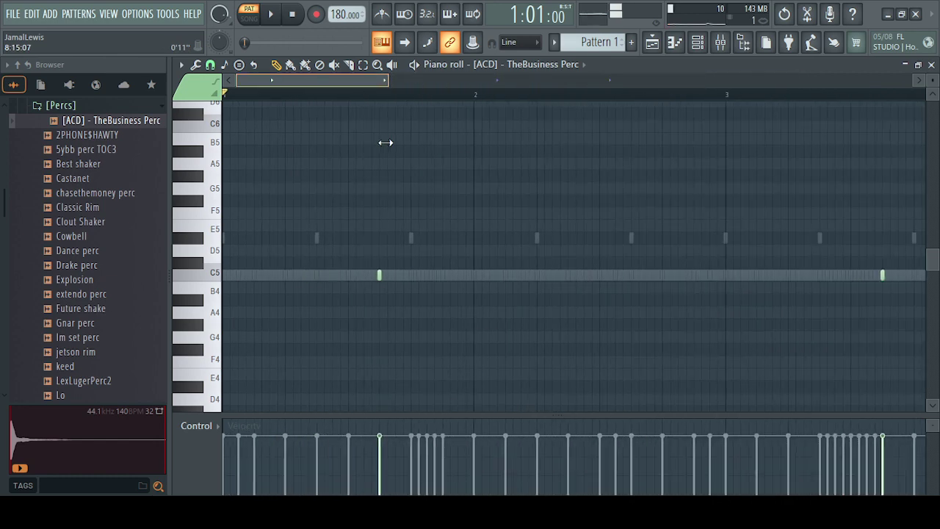
pyautogui.moveTo(374, 81); pyautogui.dragTo(570, 81)
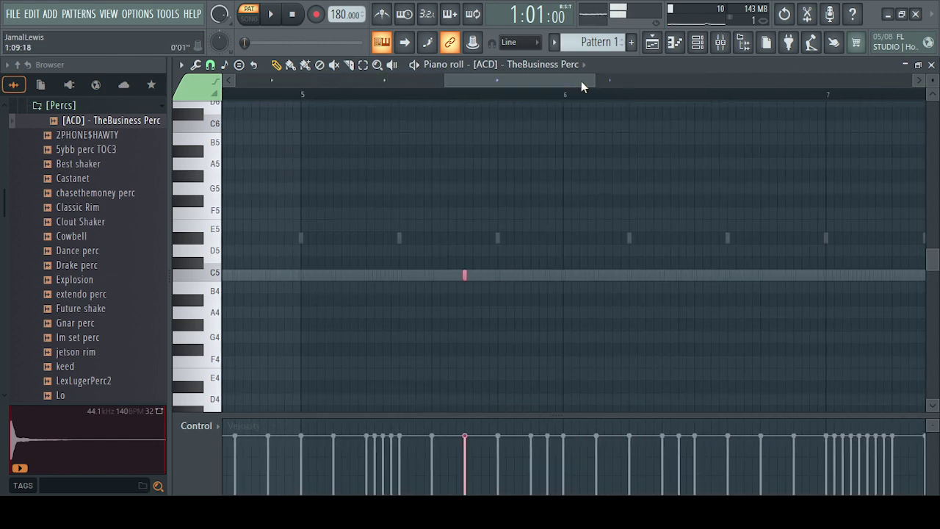
pyautogui.moveTo(436, 81); pyautogui.dragTo(88, 152)
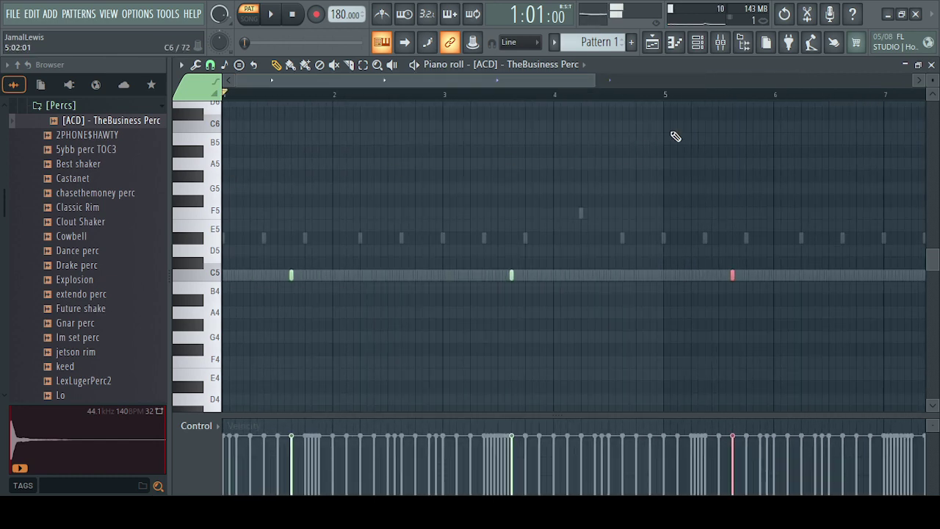
pyautogui.moveTo(591, 83); pyautogui.dragTo(801, 137)
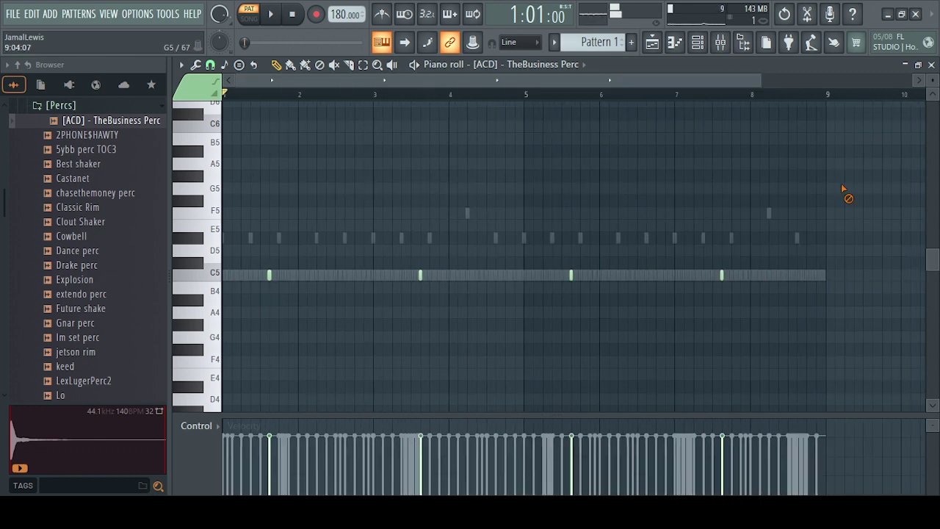
# Show the channel rack and briefly play the beat with TheBusiness Perc
pyautogui.click(698, 42)
pyautogui.press('space')
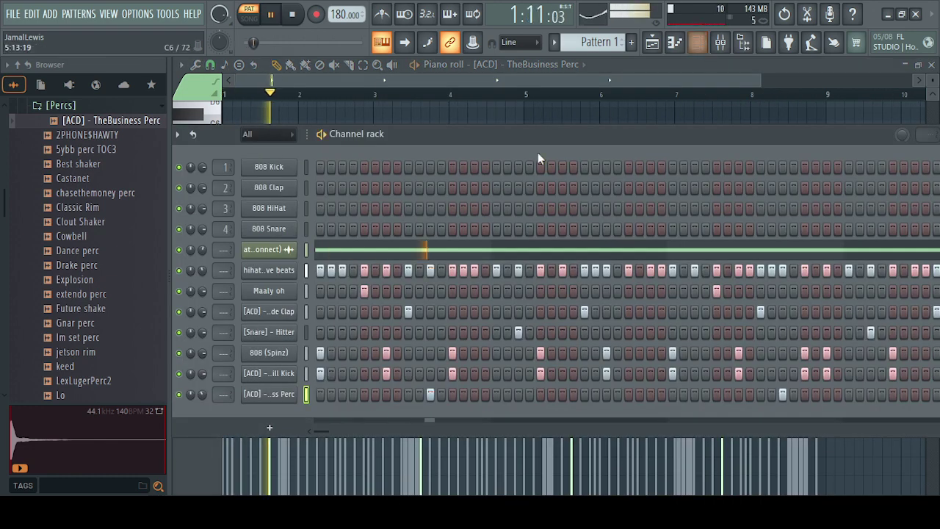
pyautogui.press('space')
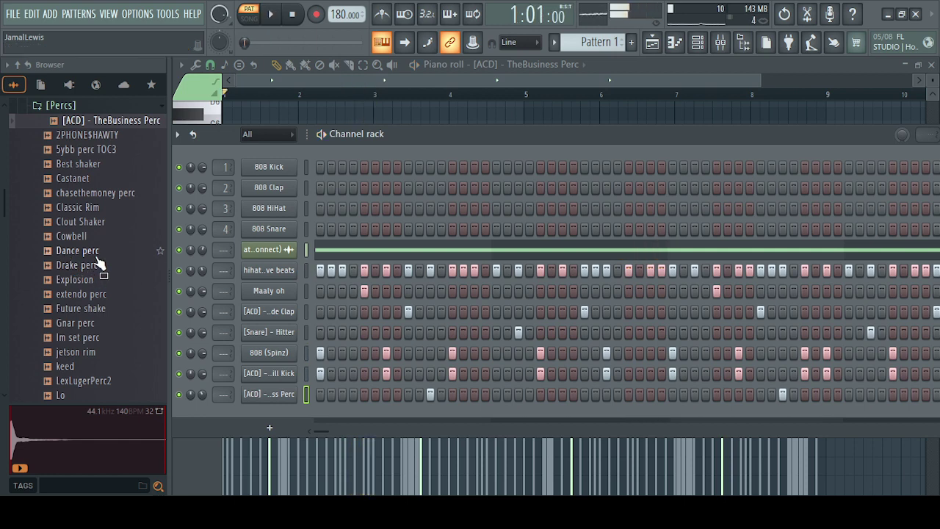
# Audition the Crash Dummy kit's percussion samples from chasethemoney perc through Lo
pyautogui.click(97, 251)
pyautogui.press('Up')
pyautogui.press('Up')
pyautogui.press('Up')
pyautogui.press('Up')
pyautogui.press('Down')
pyautogui.press('Down')
pyautogui.press('Down')
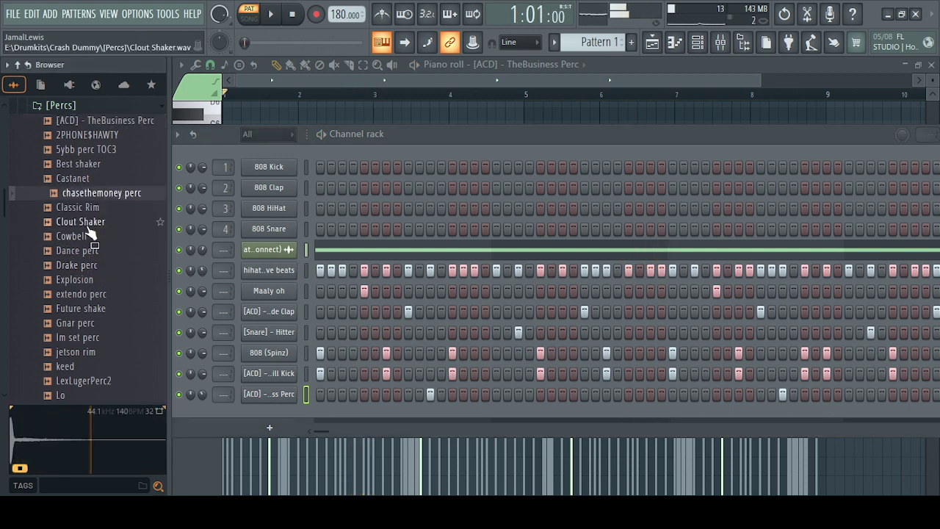
pyautogui.click(93, 252)
pyautogui.click(92, 266)
pyautogui.click(96, 280)
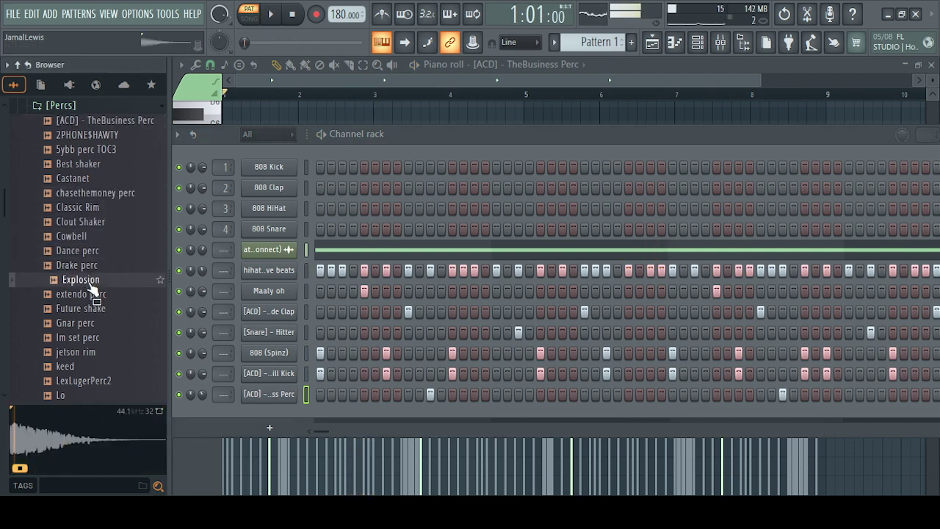
pyautogui.click(96, 294)
pyautogui.click(95, 309)
pyautogui.click(94, 323)
pyautogui.click(94, 337)
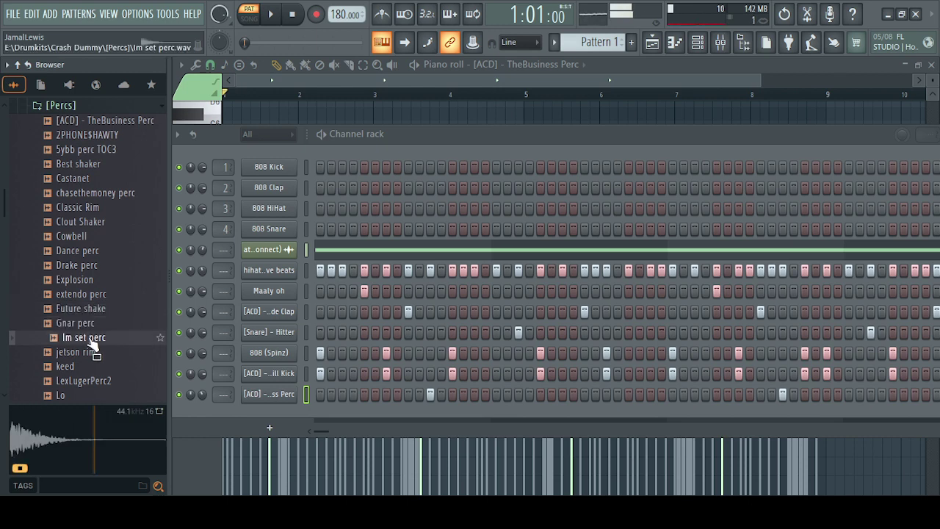
pyautogui.click(96, 352)
pyautogui.click(95, 366)
pyautogui.click(97, 380)
pyautogui.click(96, 396)
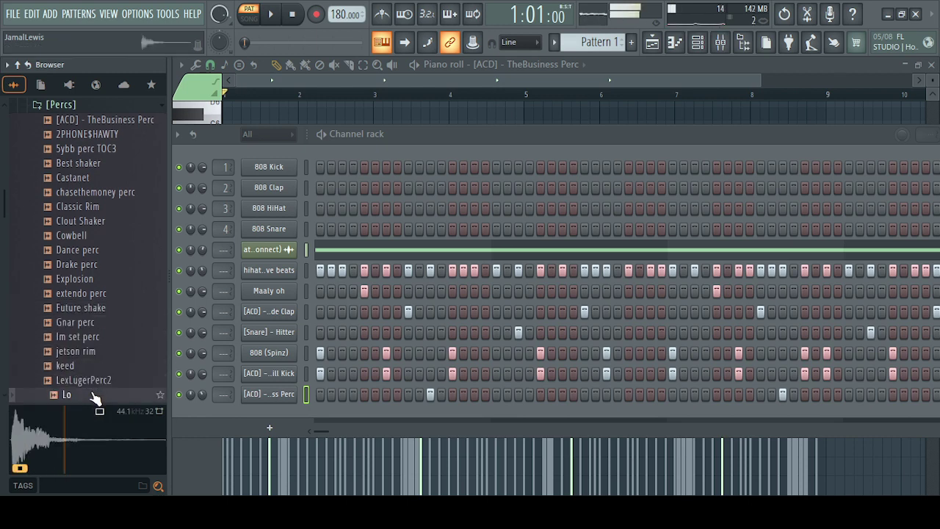
# Audition the Video game sample and add it as a new channel below TheBusiness Perc
pyautogui.scroll(-6, 94, 397)
pyautogui.click(94, 351)
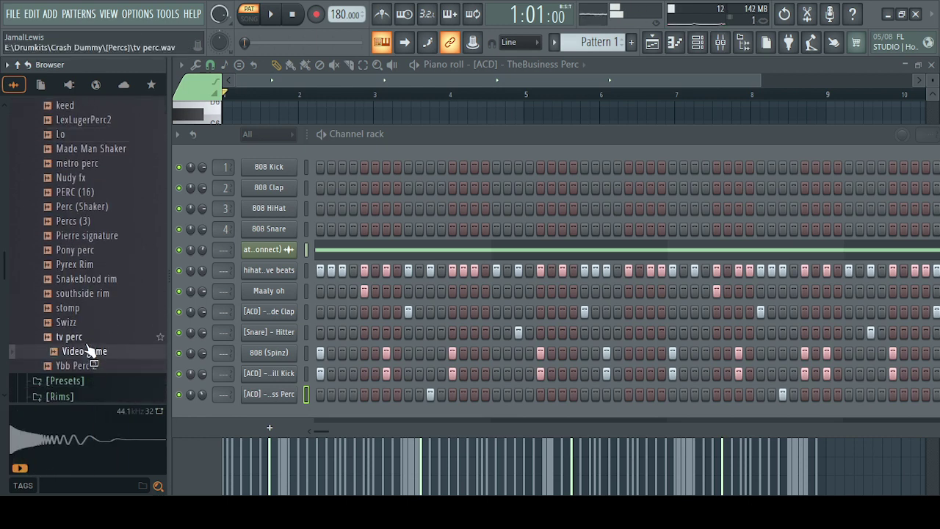
pyautogui.moveTo(98, 364); pyautogui.dragTo(261, 419)
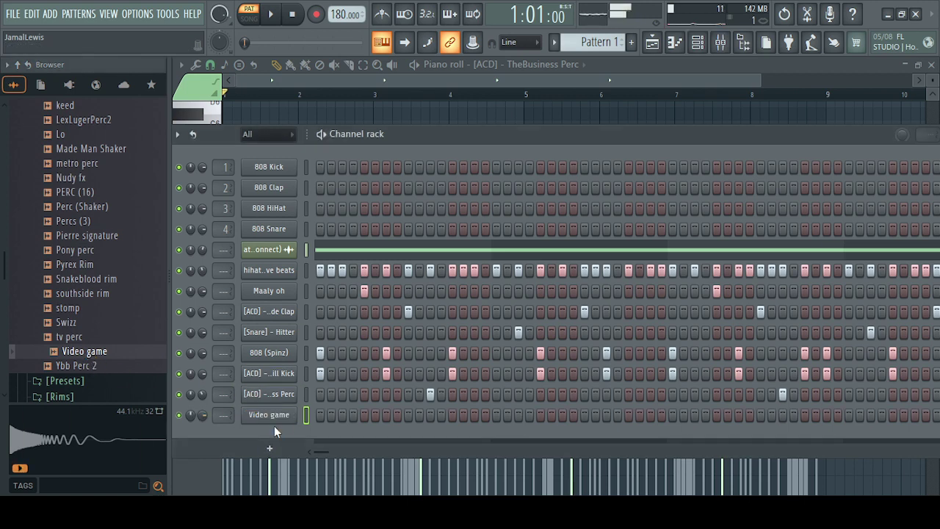
# Place Video game hits on the first two steps of bar 2 while the beat plays
pyautogui.press('space')
pyautogui.click(496, 415)
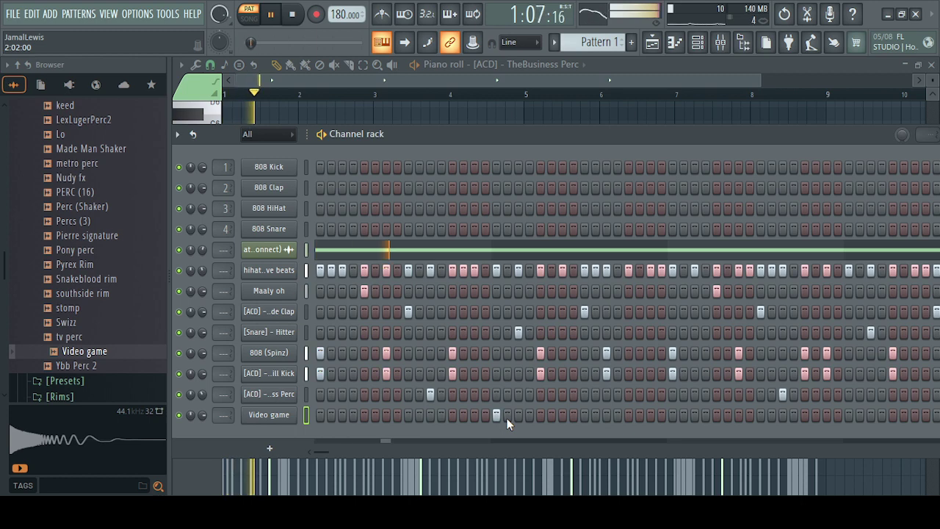
pyautogui.click(507, 416)
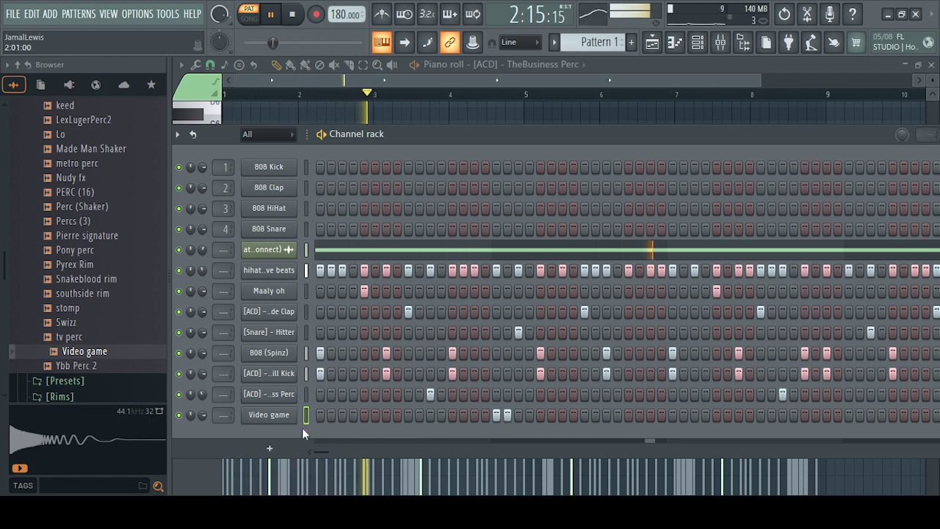
# Duplicate the two Video game notes to the start of bar 4 in the piano roll, auditioning the placement with the beat
pyautogui.press('F7')
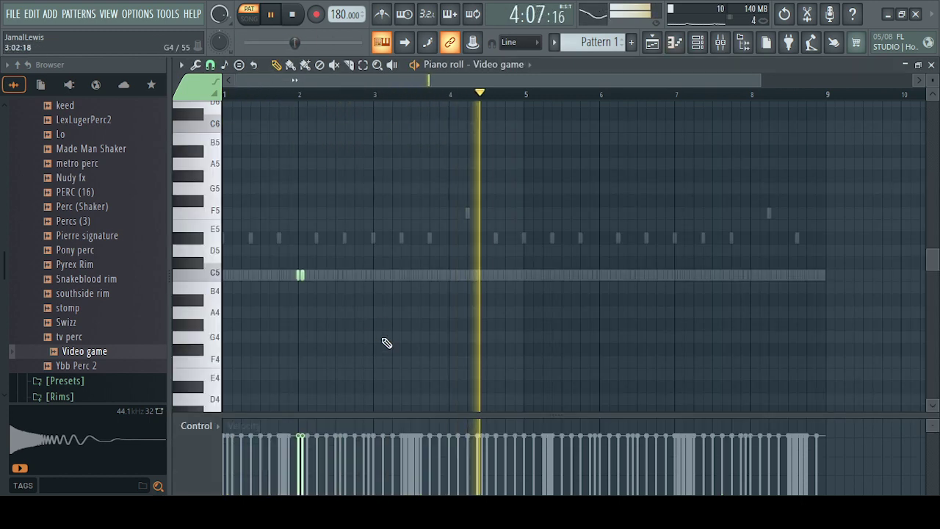
pyautogui.press('space')
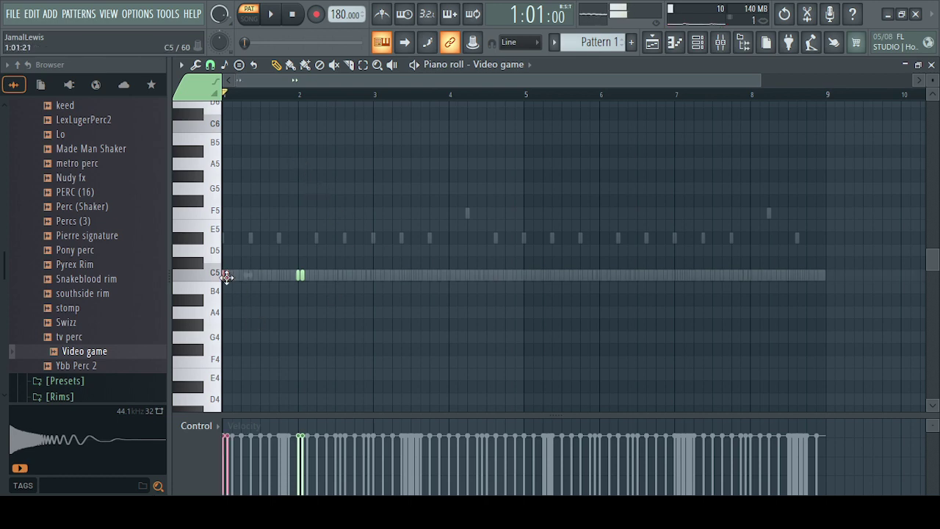
pyautogui.moveTo(490, 275); pyautogui.dragTo(605, 281)
pyautogui.press('space')
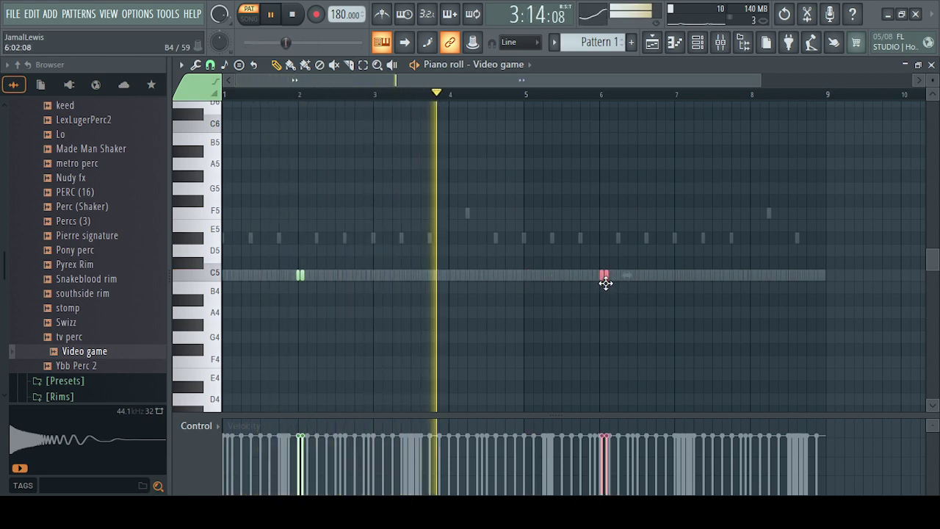
pyautogui.press('space')
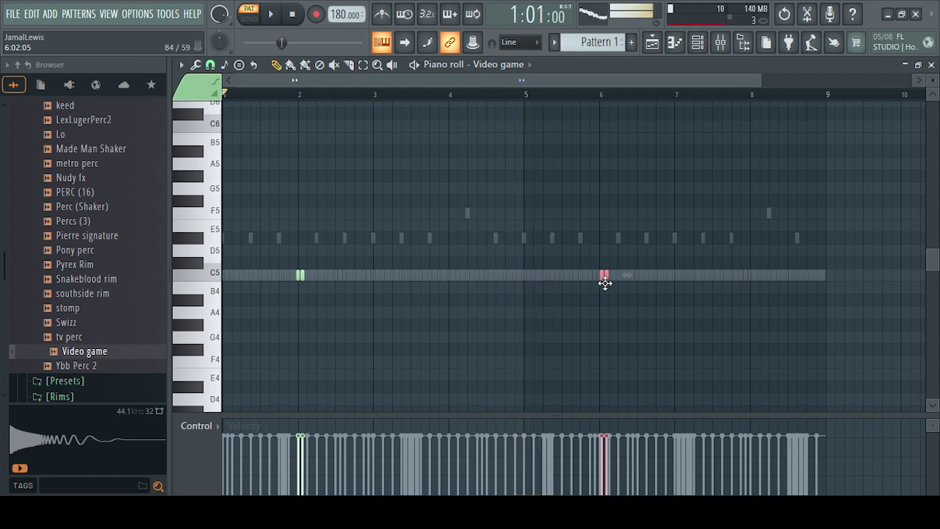
pyautogui.press('space')
pyautogui.moveTo(605, 283); pyautogui.dragTo(452, 286)
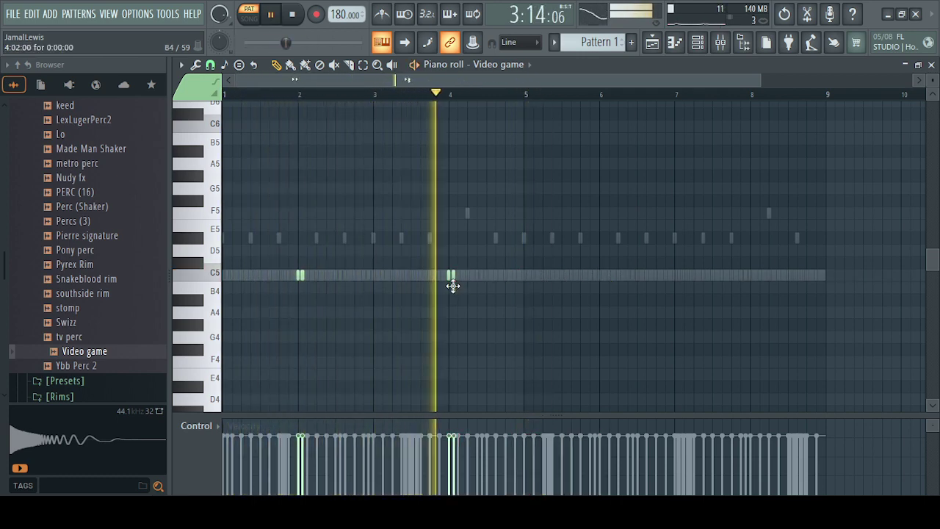
pyautogui.press('space')
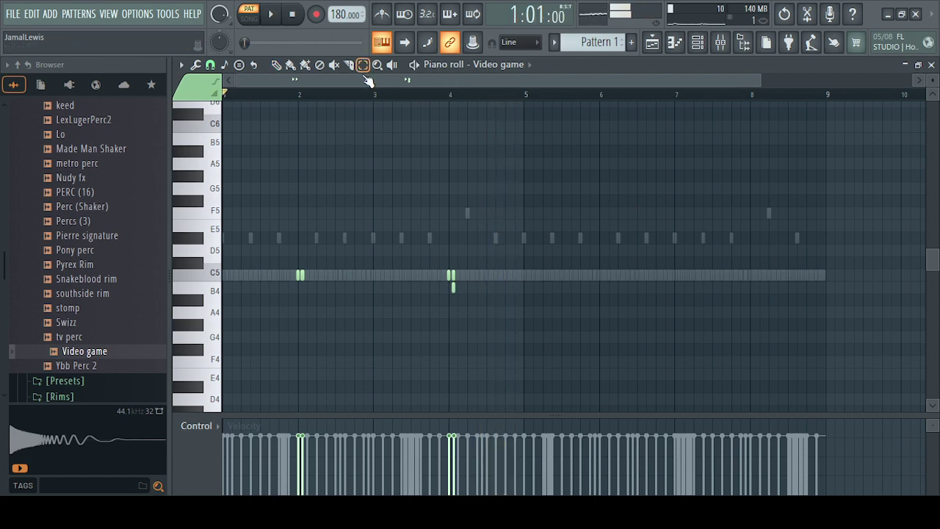
# Delete the stray B4 note and duplicate the four Video game notes into bars 6 and 8, checking them with playback
pyautogui.moveTo(252, 228); pyautogui.dragTo(651, 415)
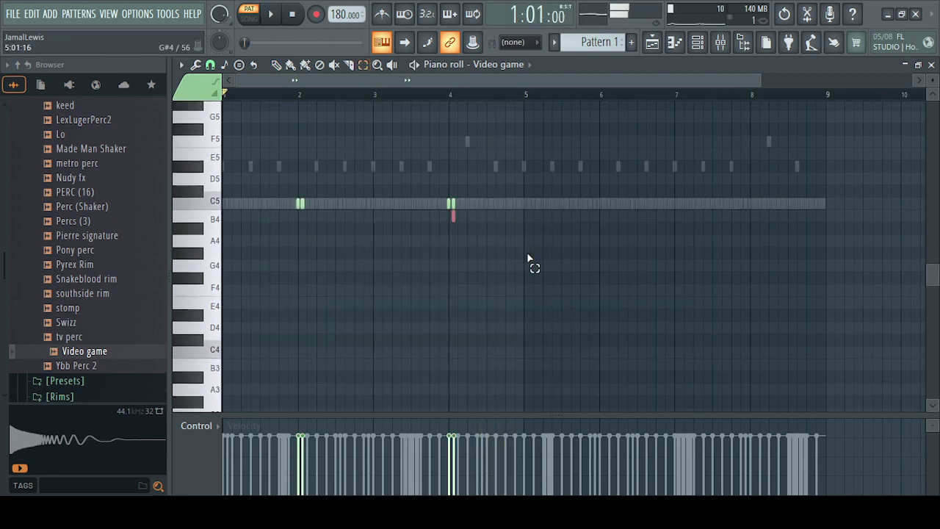
pyautogui.moveTo(501, 200); pyautogui.dragTo(224, 256)
pyautogui.scroll(3, 366, 283)
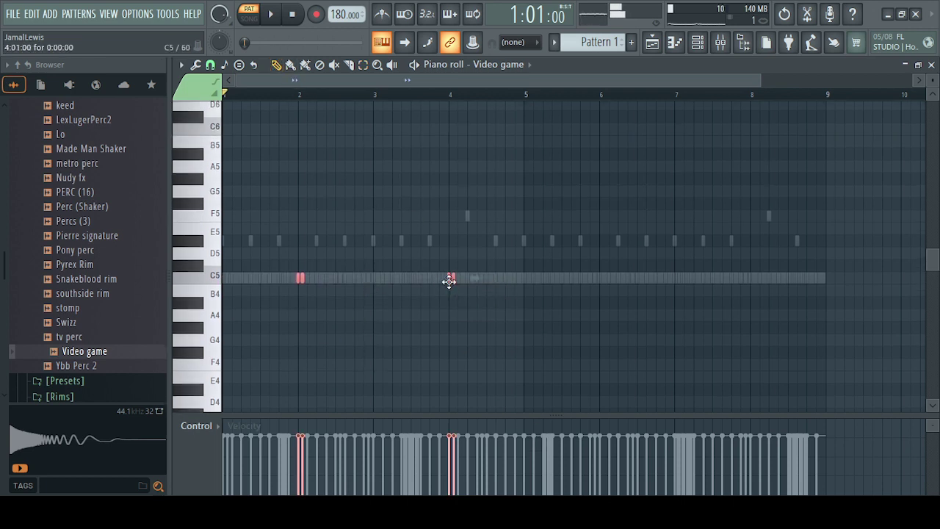
pyautogui.moveTo(449, 282); pyautogui.dragTo(750, 280)
pyautogui.press('space')
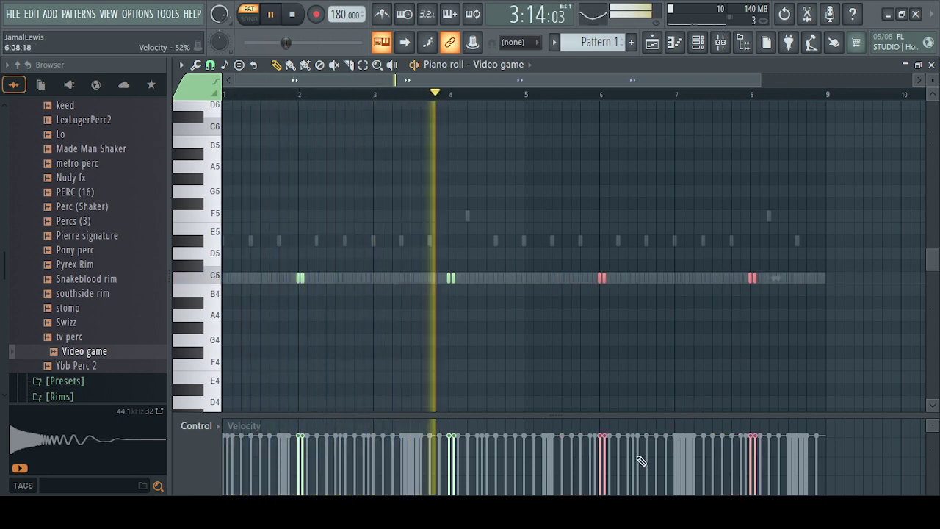
pyautogui.click(699, 343)
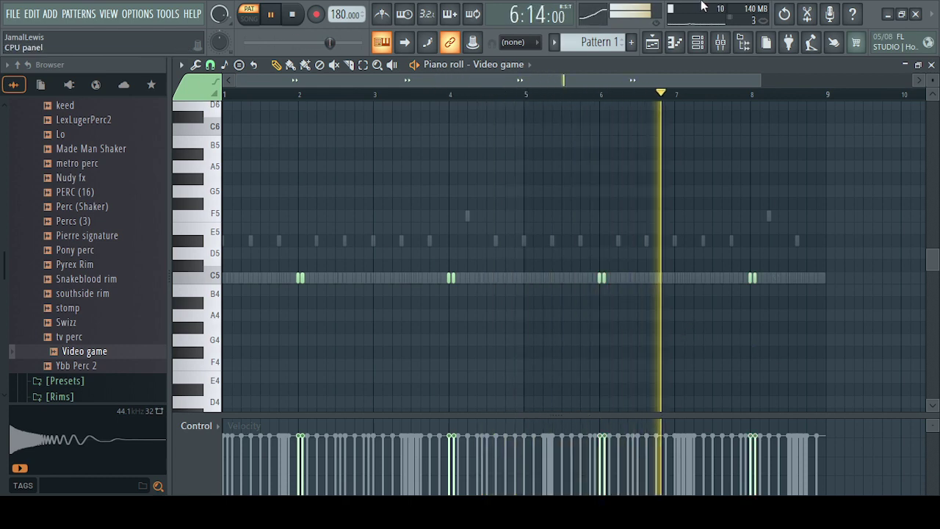
# Return to the channel rack and lower the imported sample channel's volume to 56%
pyautogui.click(697, 43)
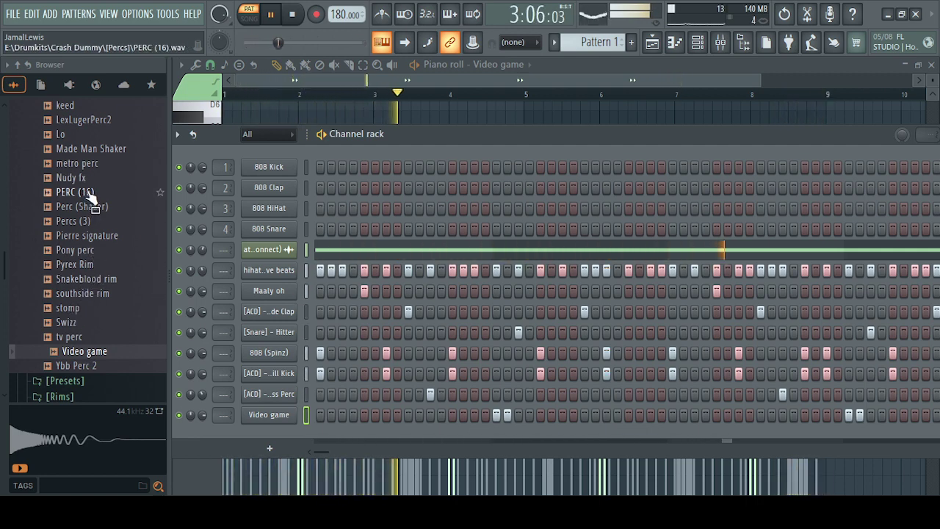
pyautogui.moveTo(202, 249); pyautogui.dragTo(202, 261)
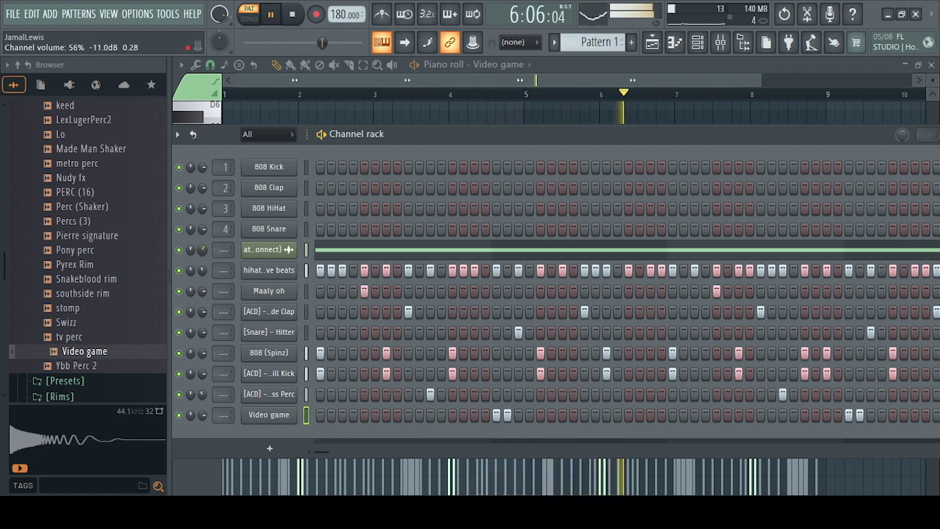
# Audition Pierre signature, Pony perc, Percs (3), Perc (Shaker) and PERC (16) over the beat and stop playback
pyautogui.click(118, 236)
pyautogui.click(101, 250)
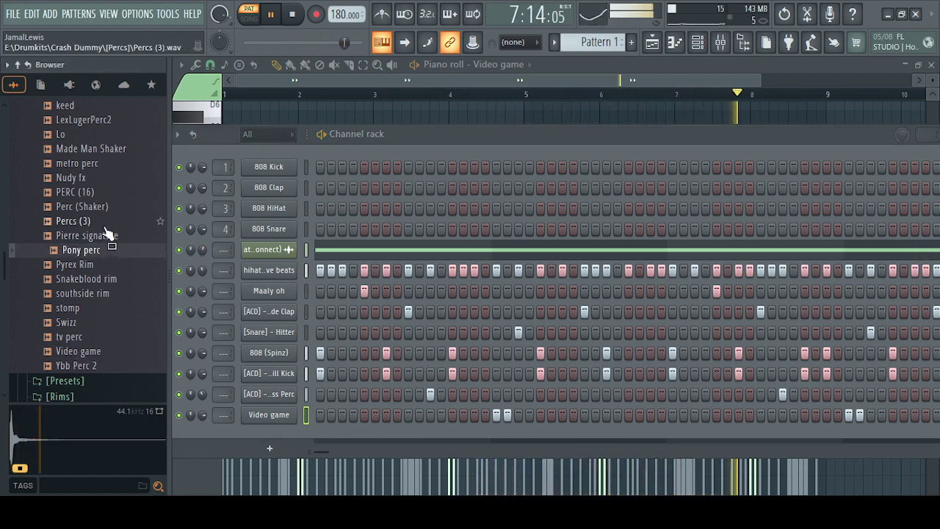
pyautogui.click(103, 222)
pyautogui.click(101, 206)
pyautogui.click(94, 193)
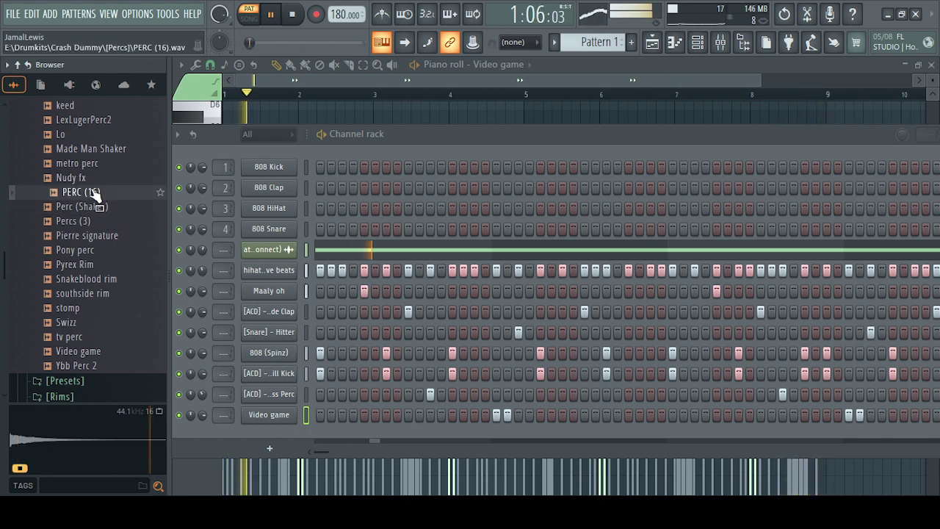
pyautogui.press('space')
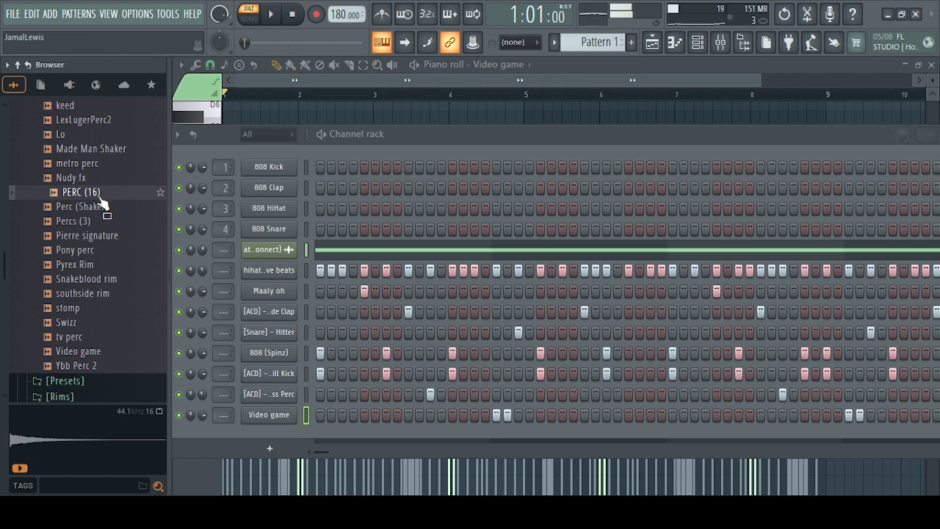
# Close the Crash Dummy kit's folders and open the Percs folder of the Wheezy kit
pyautogui.scroll(6, 92, 209)
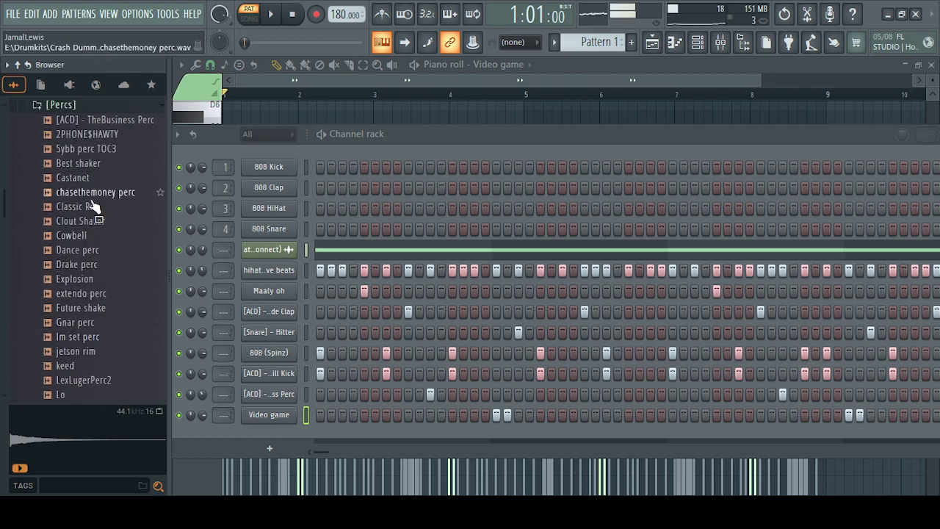
pyautogui.click(63, 105)
pyautogui.scroll(-3, 95, 139)
pyautogui.scroll(3, 82, 189)
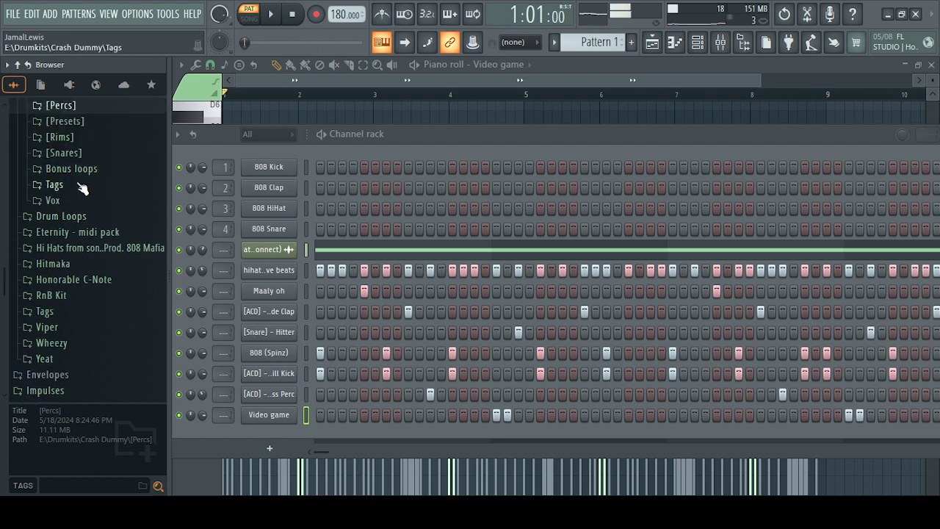
pyautogui.scroll(5, 62, 151)
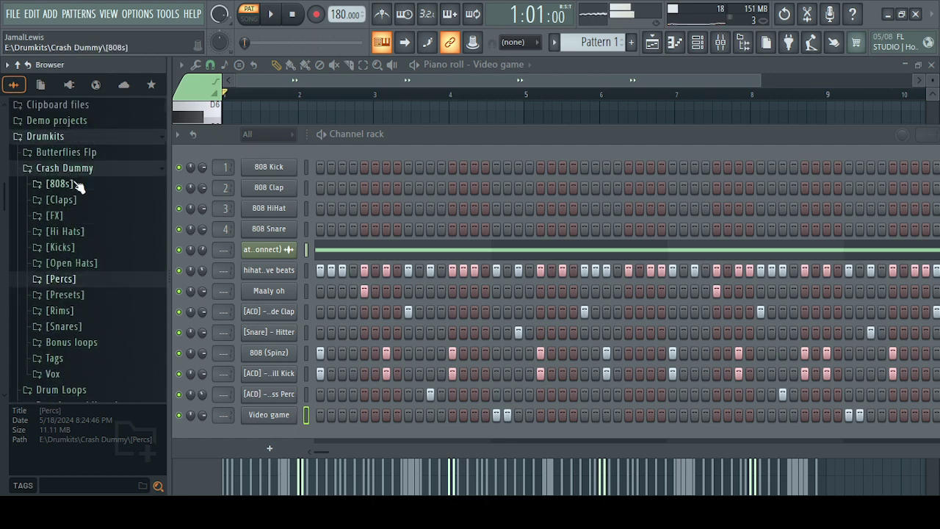
pyautogui.click(81, 170)
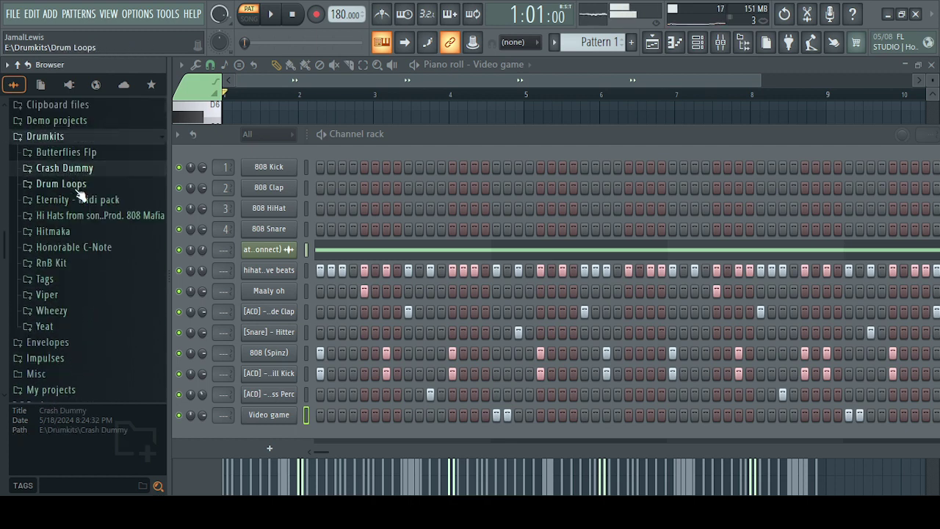
pyautogui.click(59, 312)
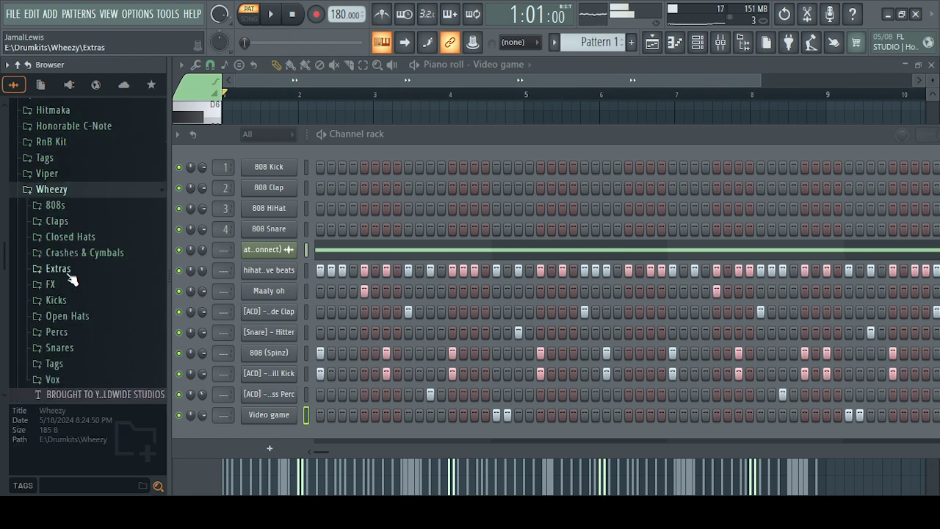
pyautogui.click(60, 332)
# Audition the Wheezy kit's percussion samples from [PBS] Shawty Redd down to BWB WMH SNAP (3)
pyautogui.click(118, 121)
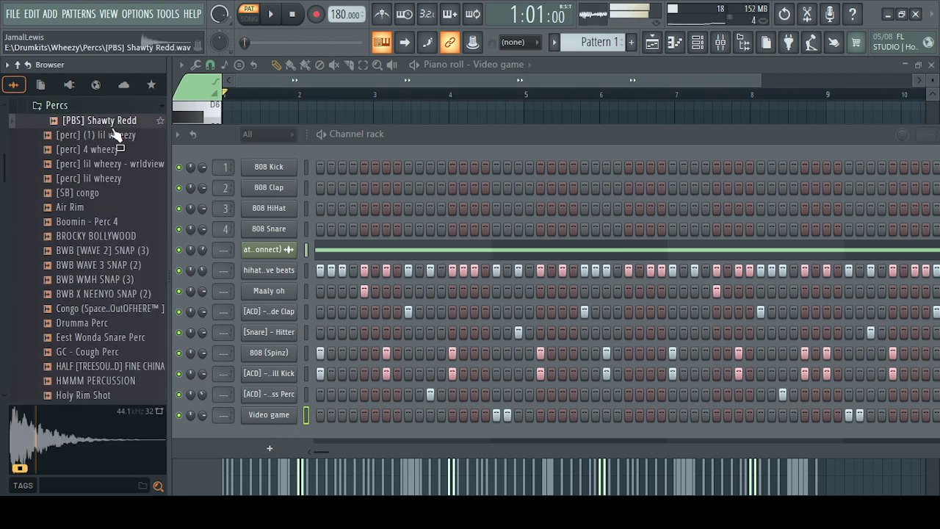
pyautogui.moveTo(111, 136); pyautogui.dragTo(102, 142)
pyautogui.click(104, 152)
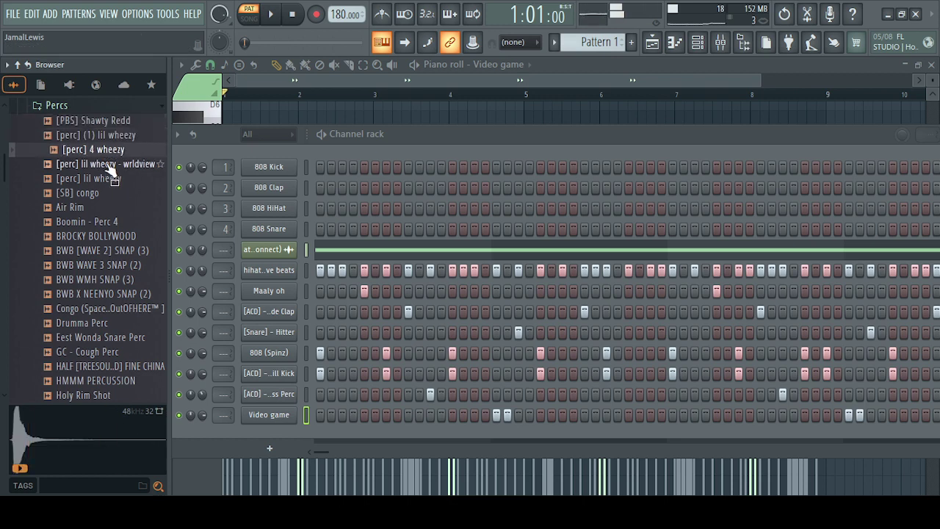
pyautogui.click(107, 165)
pyautogui.click(104, 180)
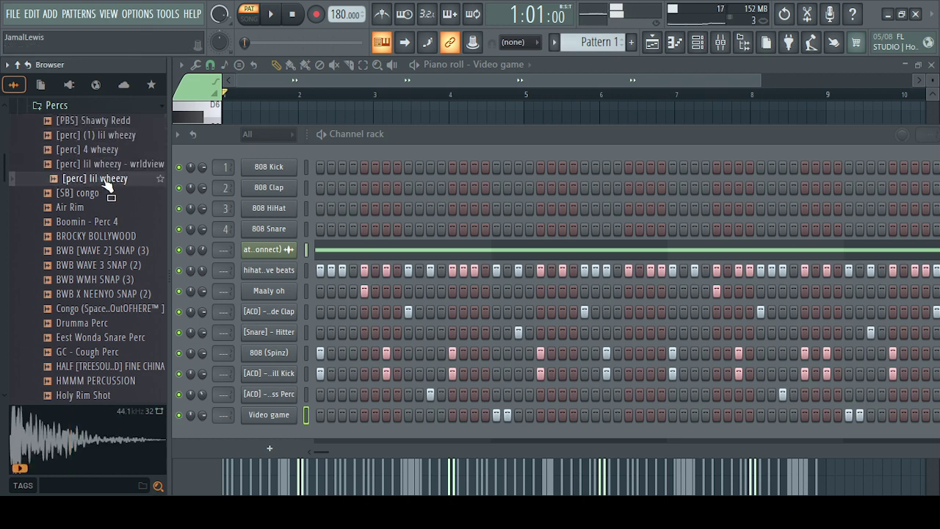
pyautogui.click(95, 194)
pyautogui.click(76, 209)
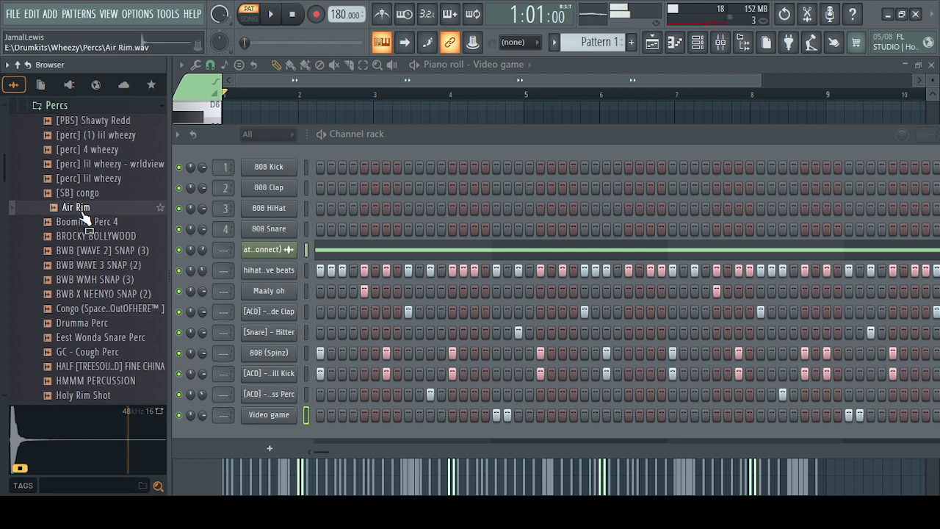
pyautogui.click(87, 222)
pyautogui.click(88, 236)
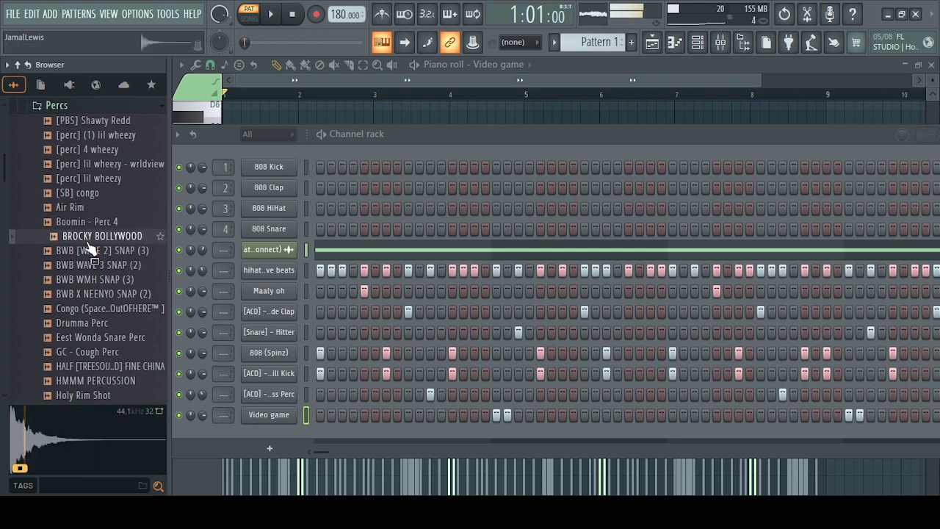
pyautogui.click(89, 250)
pyautogui.click(89, 265)
pyautogui.click(91, 280)
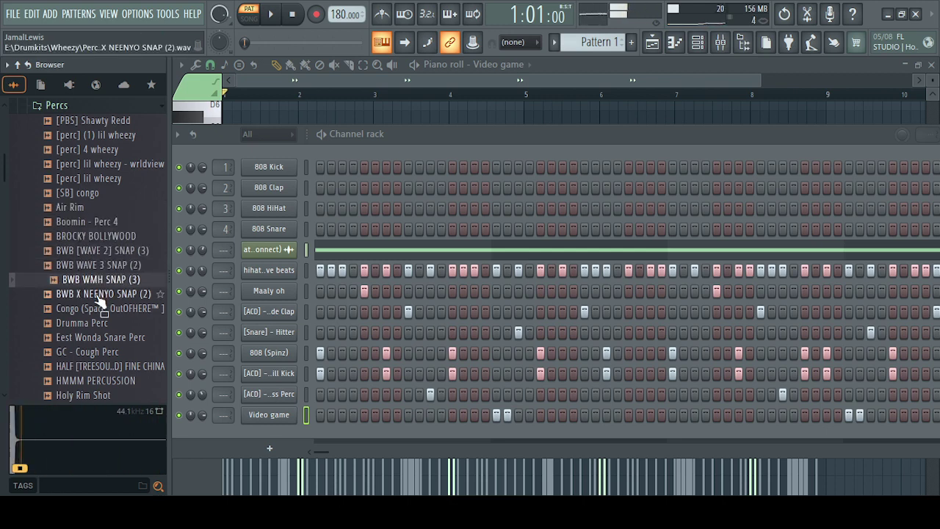
# Audition BWB X NEENYO SNAP (2) through HMMM PERCUSSION, plus [PBS] Shawty Redd and [perc] (1) lil wheezy again
pyautogui.click(91, 294)
pyautogui.click(92, 308)
pyautogui.click(91, 325)
pyautogui.click(94, 339)
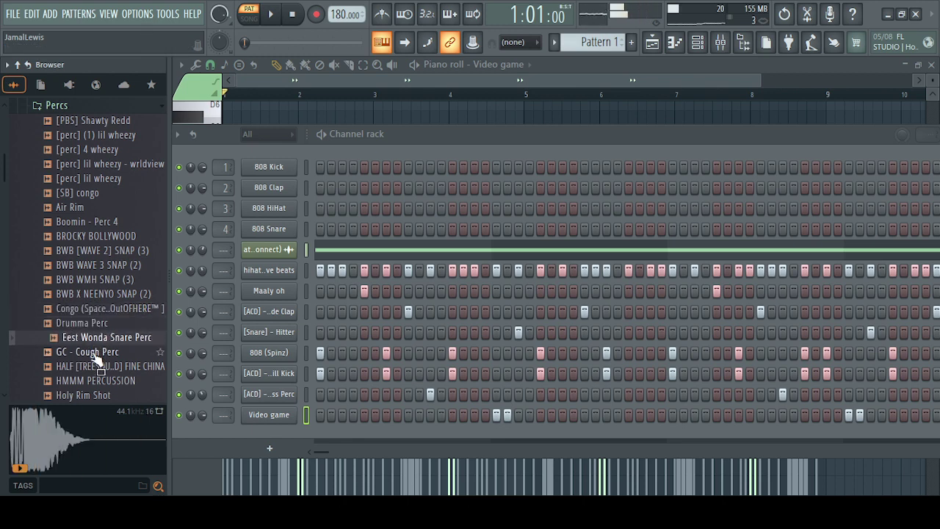
pyautogui.click(97, 353)
pyautogui.click(103, 367)
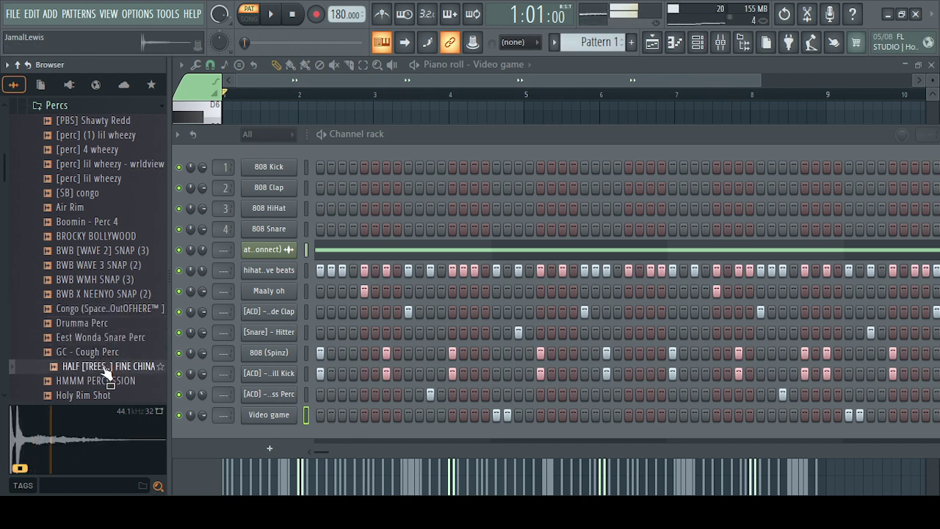
pyautogui.click(106, 382)
pyautogui.click(106, 121)
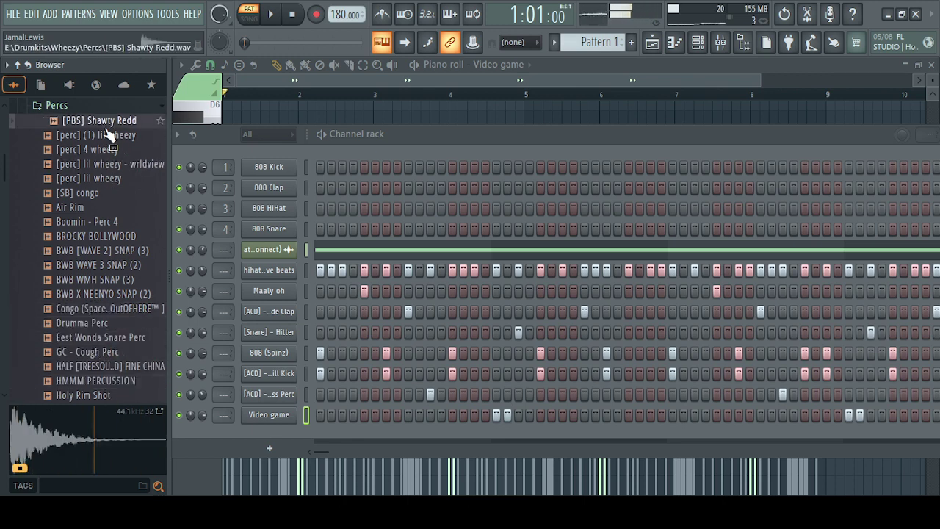
pyautogui.click(109, 137)
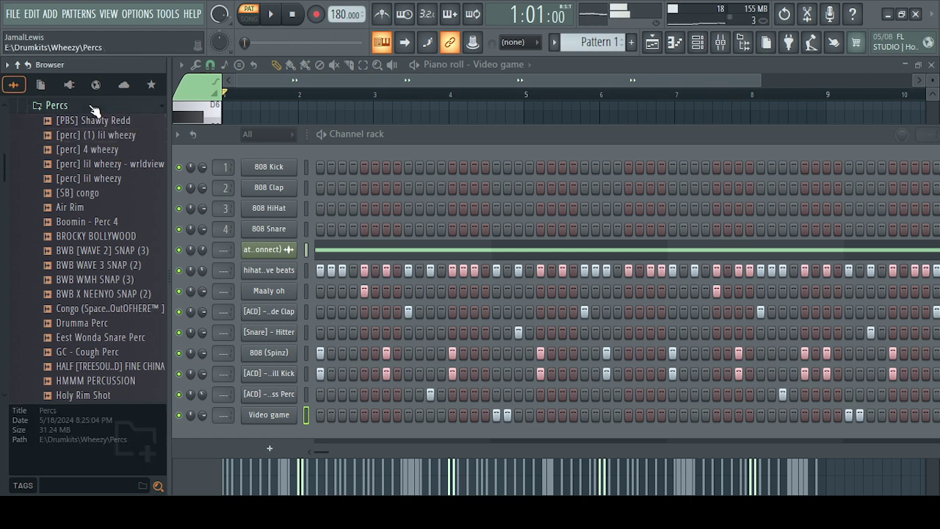
# Close the Wheezy kit's Percs folder and the kit itself while playing the pattern, and stop playback
pyautogui.click(95, 107)
pyautogui.press('space')
pyautogui.scroll(6, 73, 221)
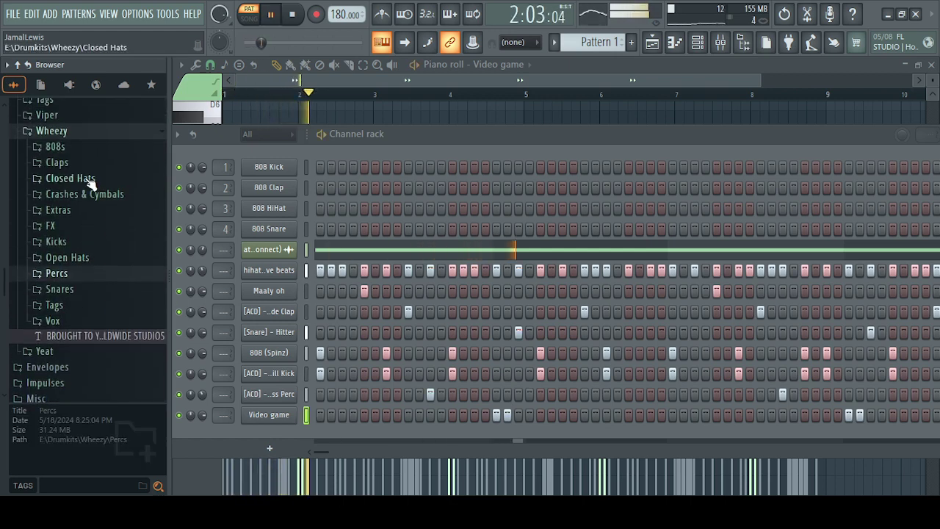
pyautogui.click(65, 222)
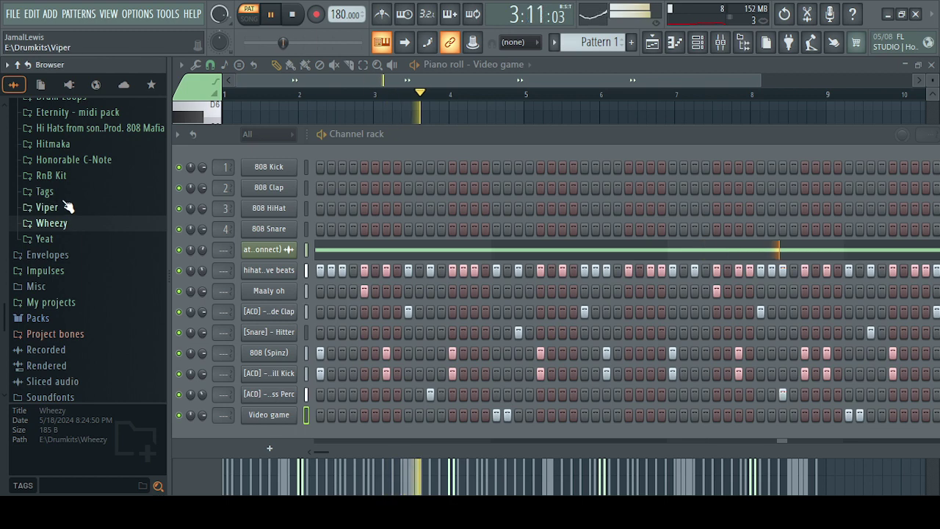
pyautogui.scroll(3, 68, 206)
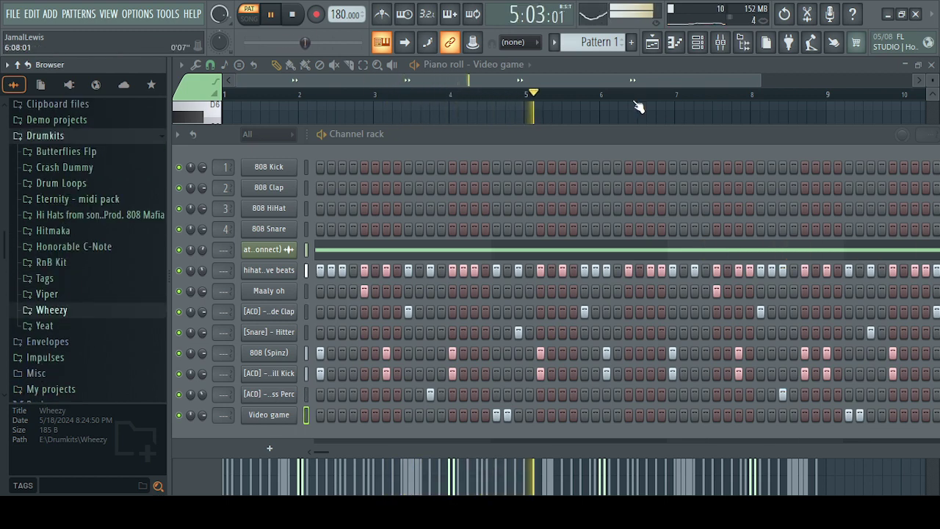
pyautogui.press('space')
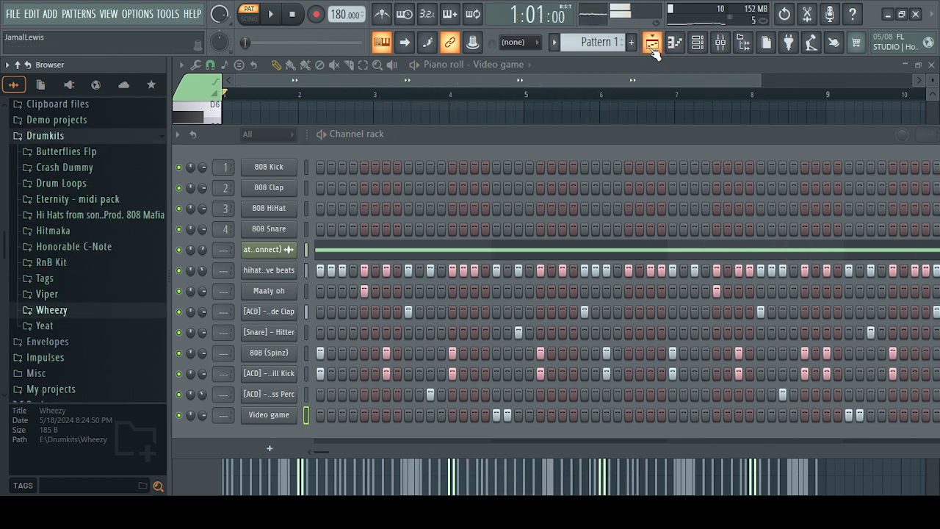
# In the playlist, delete the four-bar clip at bar 33, mute Track 1 and move the remaining sample clip to bar 1 of Track 3
pyautogui.press('F5')
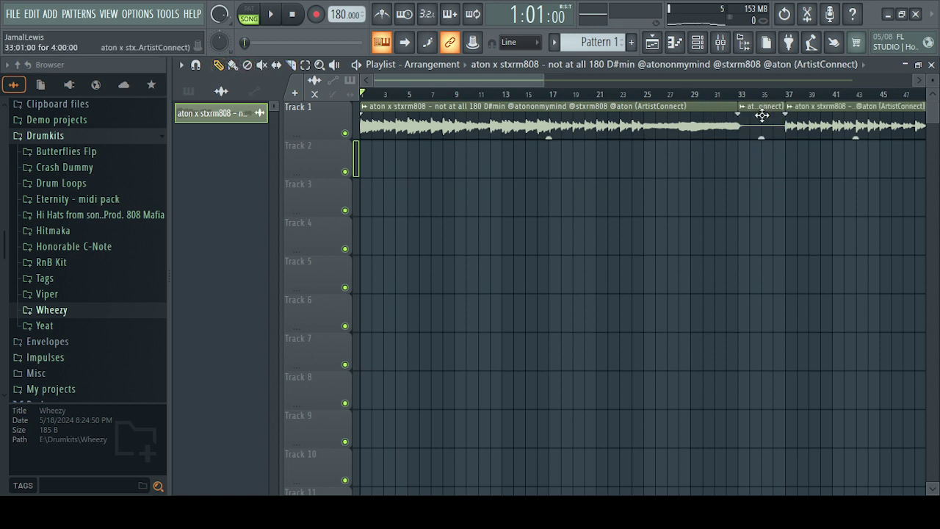
pyautogui.rightClick(763, 115)
pyautogui.click(346, 134)
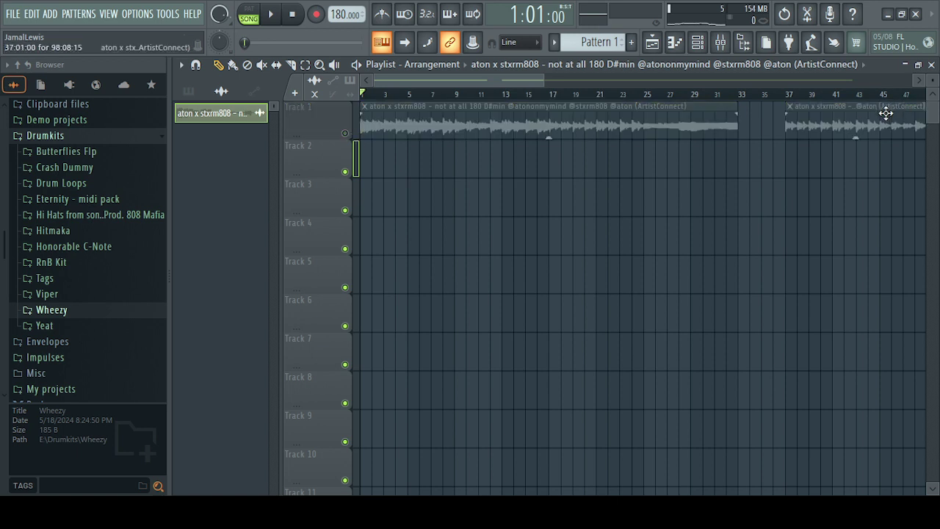
pyautogui.moveTo(886, 112); pyautogui.dragTo(382, 185)
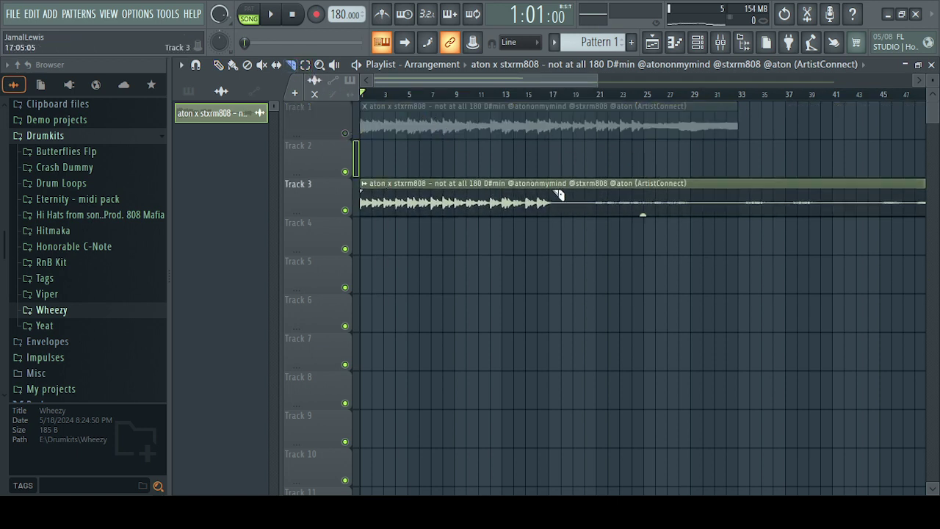
# Slice the Track 3 clip at bars 17 and 21, delete the middle piece, and move the remainder to bar 1 of Track 4
pyautogui.moveTo(551, 225); pyautogui.dragTo(601, 216)
pyautogui.moveTo(934, 78); pyautogui.dragTo(926, 83)
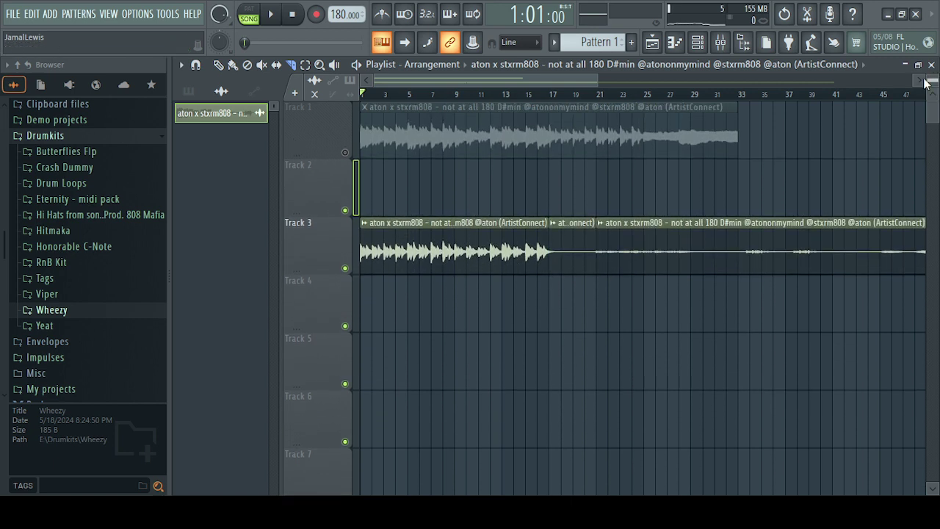
pyautogui.rightClick(579, 235)
pyautogui.press('space')
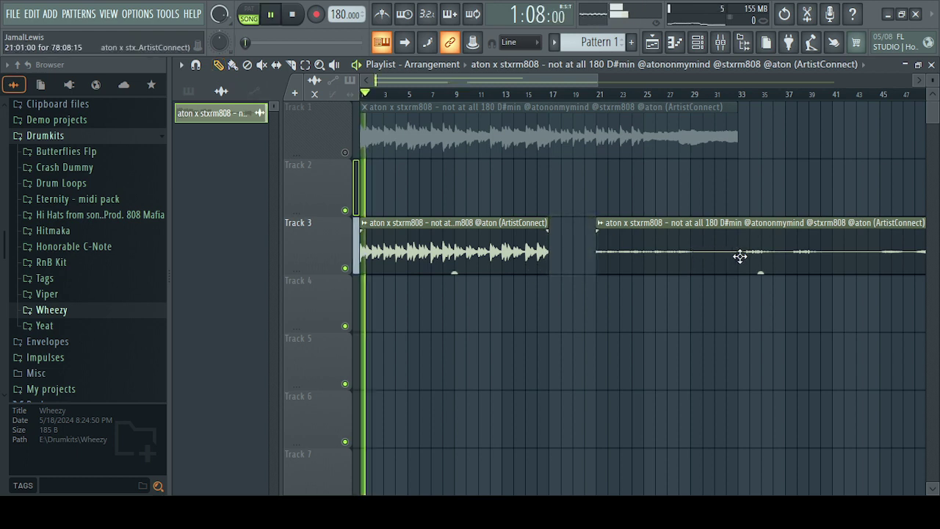
pyautogui.press('space')
pyautogui.moveTo(774, 252); pyautogui.dragTo(486, 327)
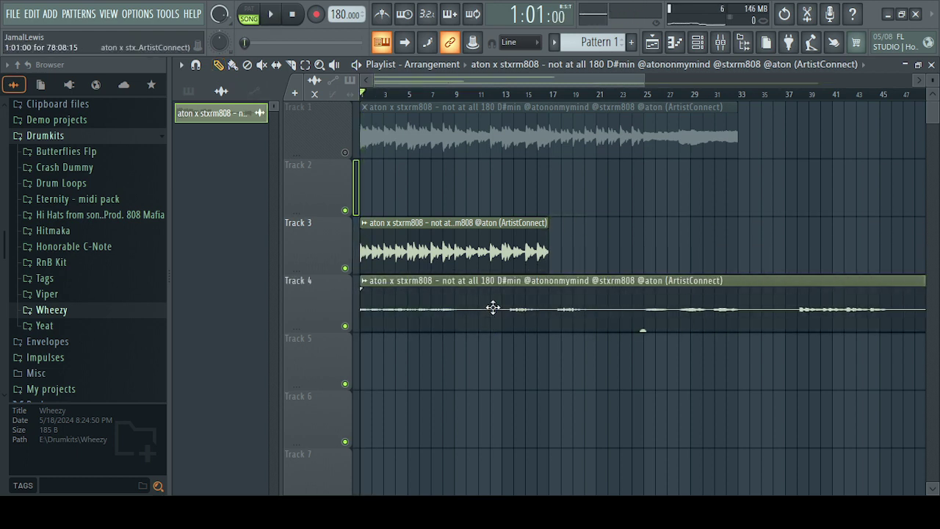
# Slice the Track 4 clip at bar 9 and move the remainder to bar 1 of Track 5
pyautogui.moveTo(645, 80); pyautogui.dragTo(558, 84)
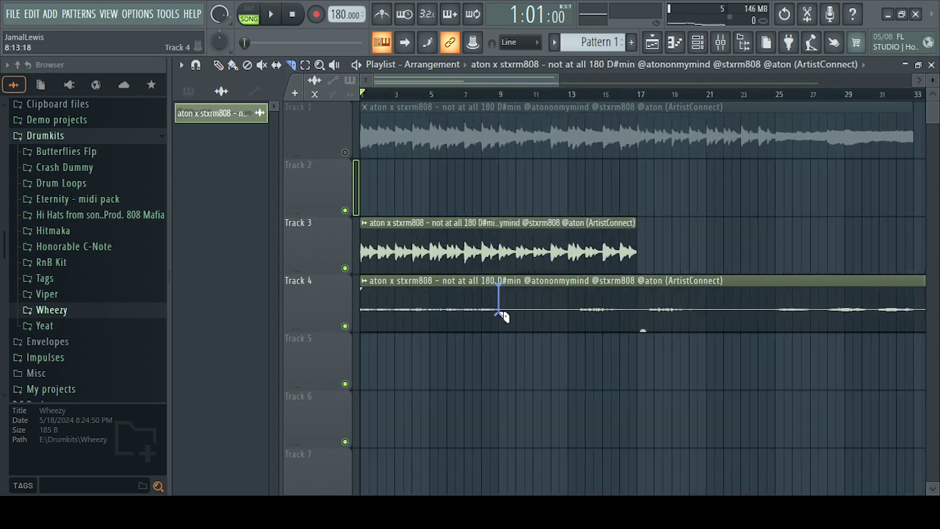
pyautogui.moveTo(502, 316); pyautogui.dragTo(502, 343)
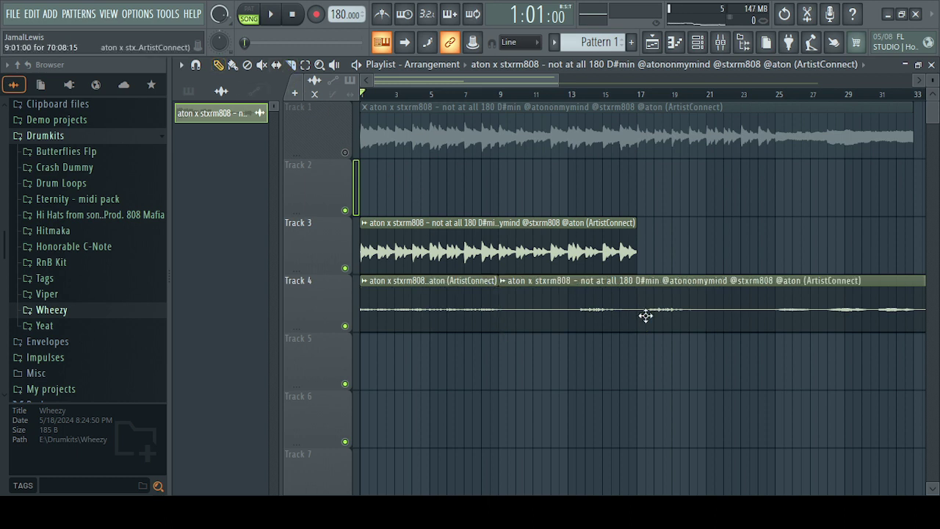
pyautogui.moveTo(674, 316); pyautogui.dragTo(512, 401)
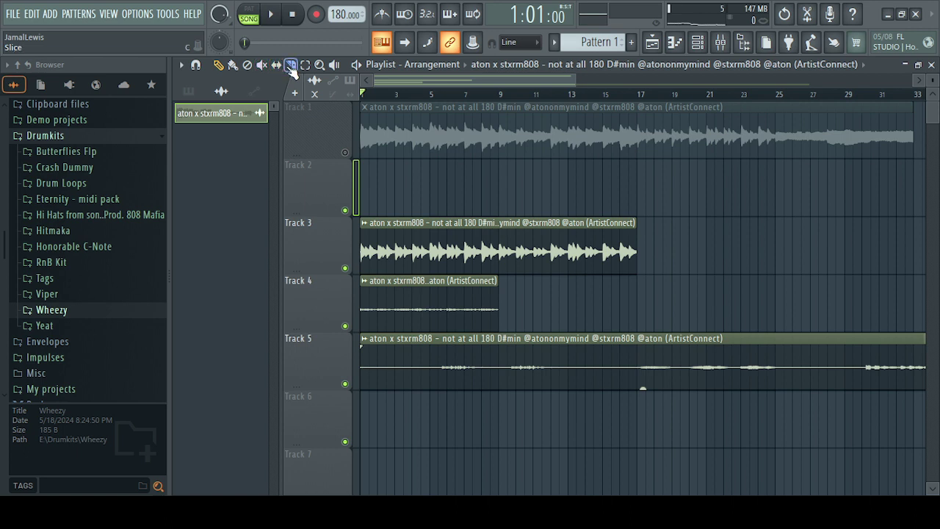
# Slice the Track 5 clip at bar 5, delete its first four bars, and move the rest back to bar 1
pyautogui.moveTo(435, 387); pyautogui.dragTo(435, 388)
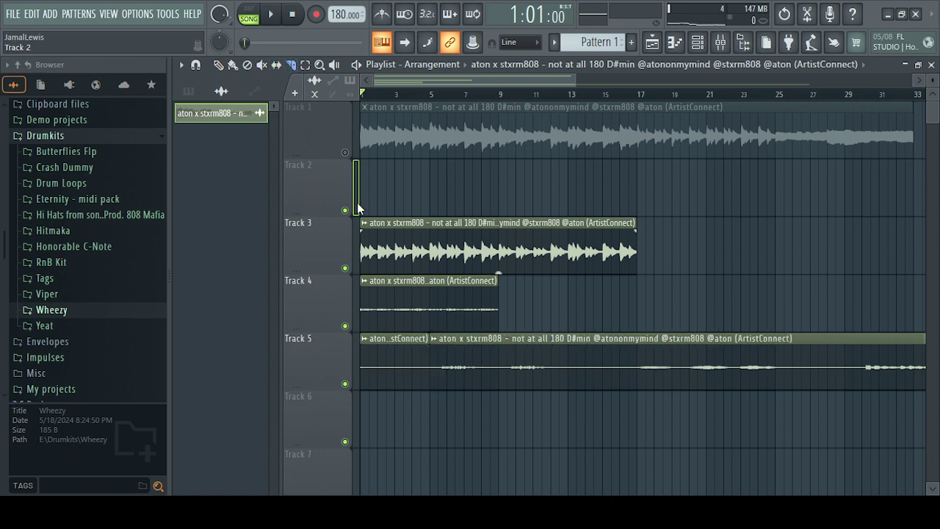
pyautogui.rightClick(422, 368)
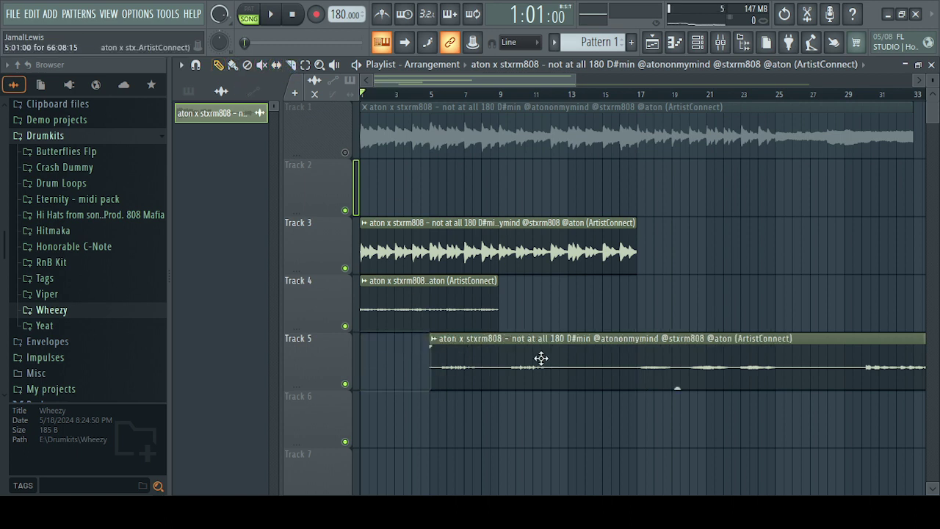
pyautogui.moveTo(542, 359); pyautogui.dragTo(434, 359)
# During playback, slice the Track 5 clip at bars 9 and 13, delete the middle piece, and move the remainder to bar 1 of Track 6
pyautogui.press('space')
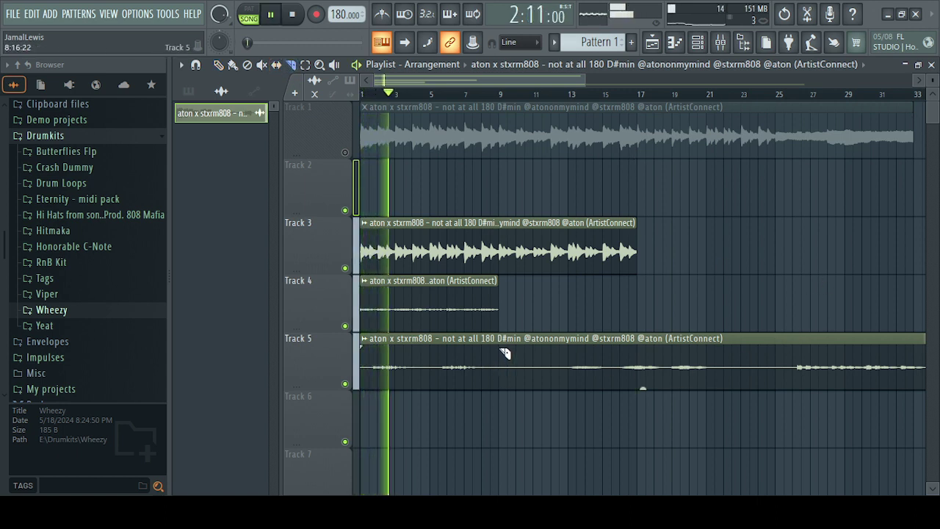
pyautogui.moveTo(498, 337); pyautogui.dragTo(498, 391)
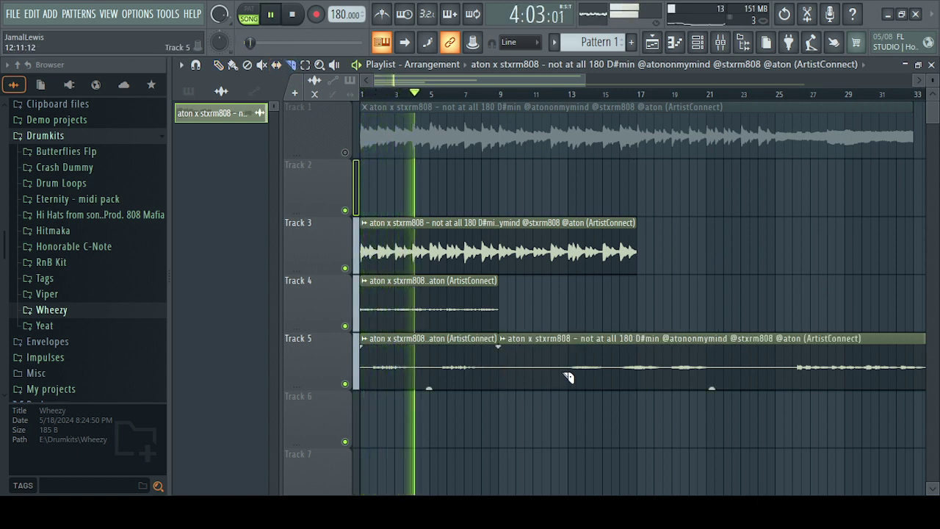
pyautogui.moveTo(570, 347); pyautogui.dragTo(573, 389)
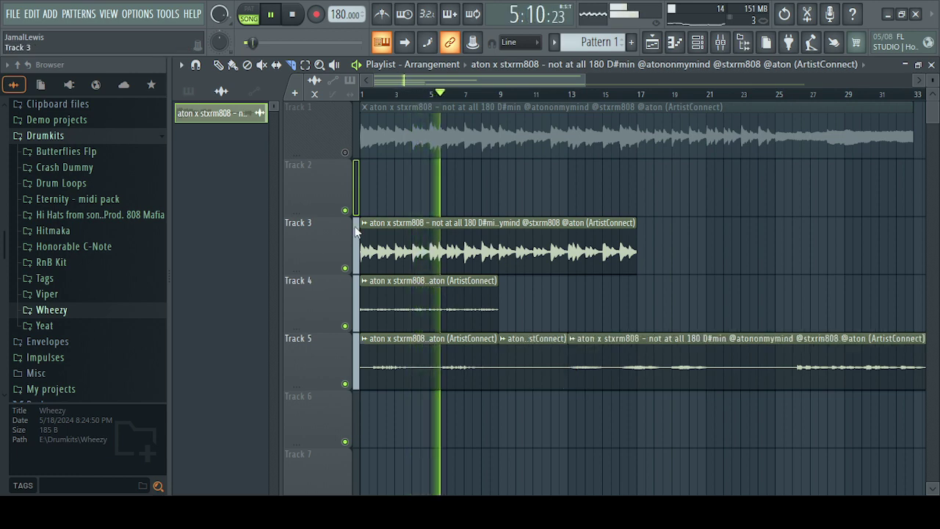
pyautogui.click(218, 64)
pyautogui.rightClick(538, 364)
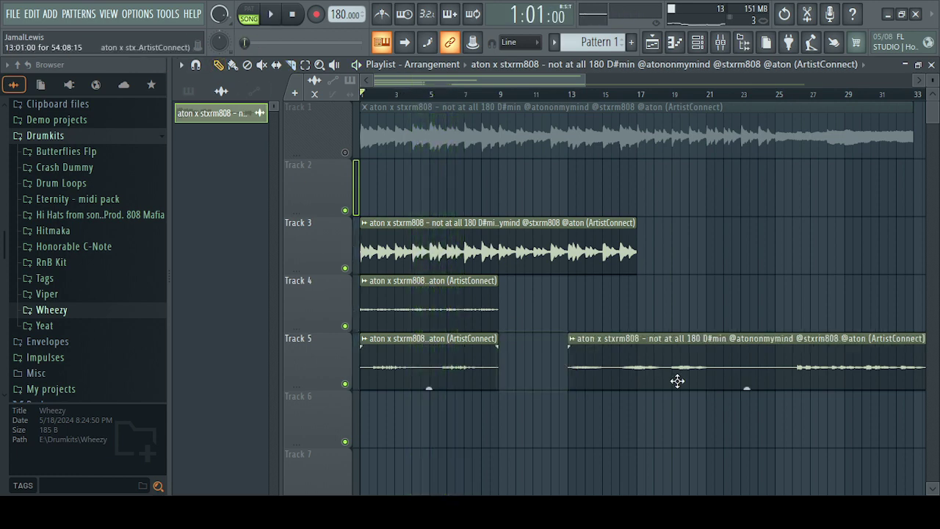
pyautogui.moveTo(678, 380); pyautogui.dragTo(424, 418)
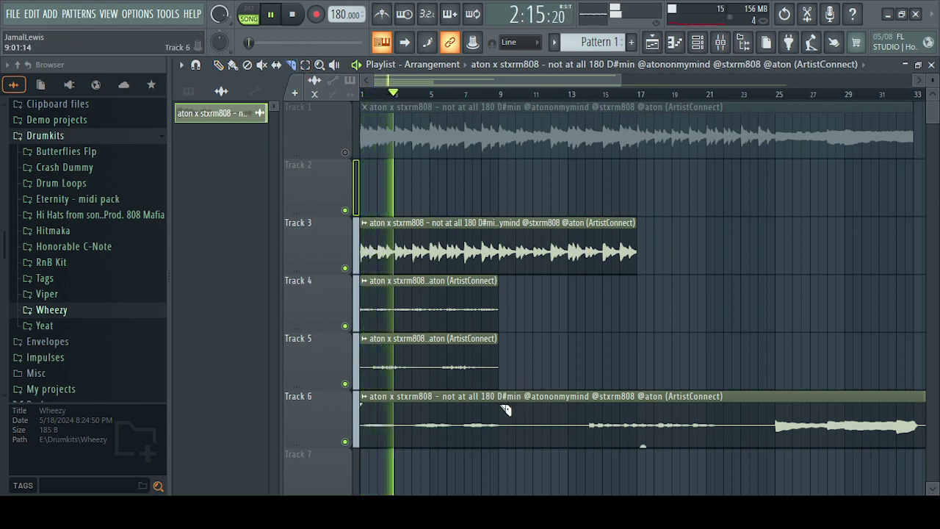
# Slice the Track 6 clip at bars 9 and 14, delete the middle piece, and move the remainder to bar 1 of Track 7
pyautogui.moveTo(500, 400); pyautogui.dragTo(500, 463)
pyautogui.moveTo(585, 422); pyautogui.dragTo(586, 463)
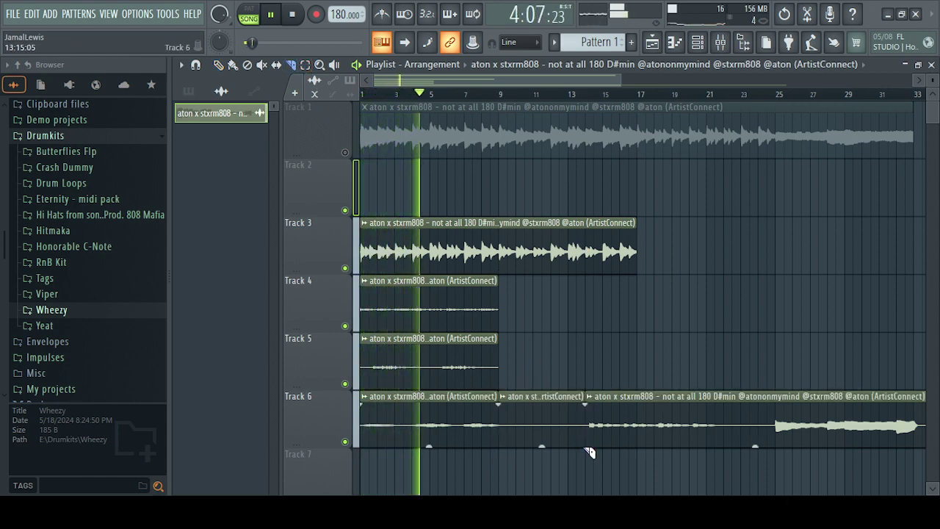
pyautogui.rightClick(563, 426)
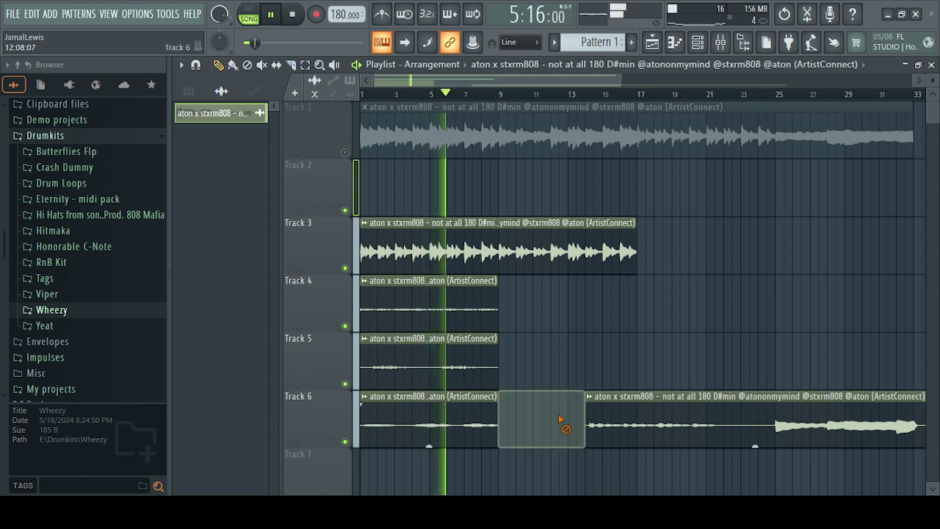
pyautogui.press('space')
pyautogui.moveTo(621, 430); pyautogui.dragTo(395, 489)
# During playback, slice the Track 7 clip at about bars 9 and 12, delete the middle piece, and move the remainder to bar 1 of Track 8
pyautogui.scroll(-5, 405, 463)
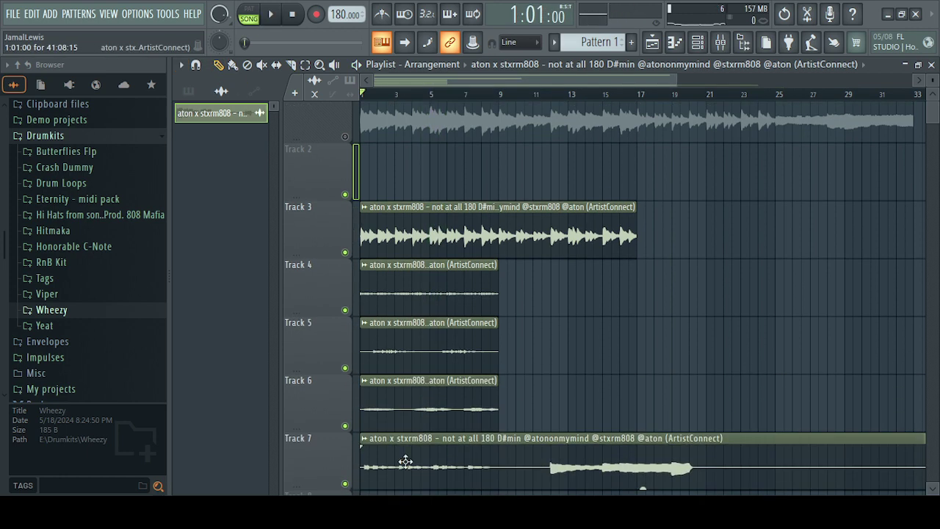
pyautogui.press('space')
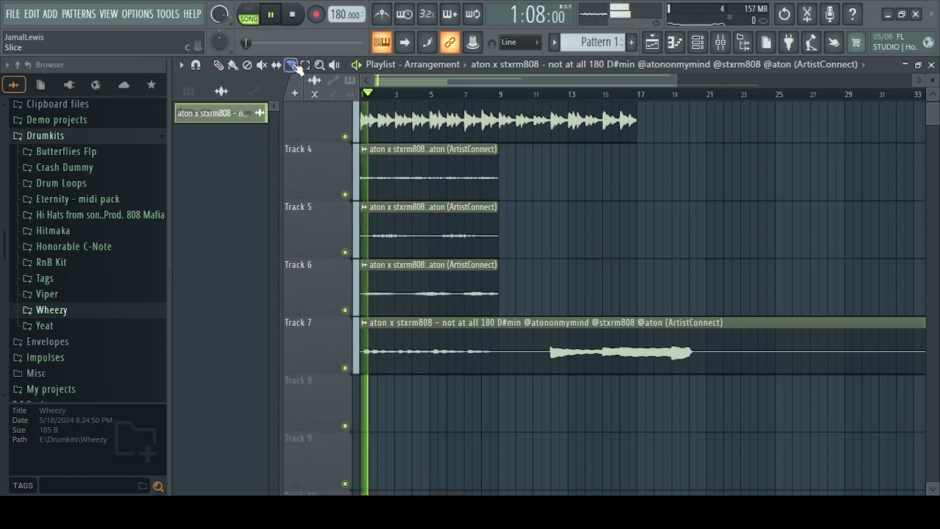
pyautogui.moveTo(504, 367); pyautogui.dragTo(511, 394)
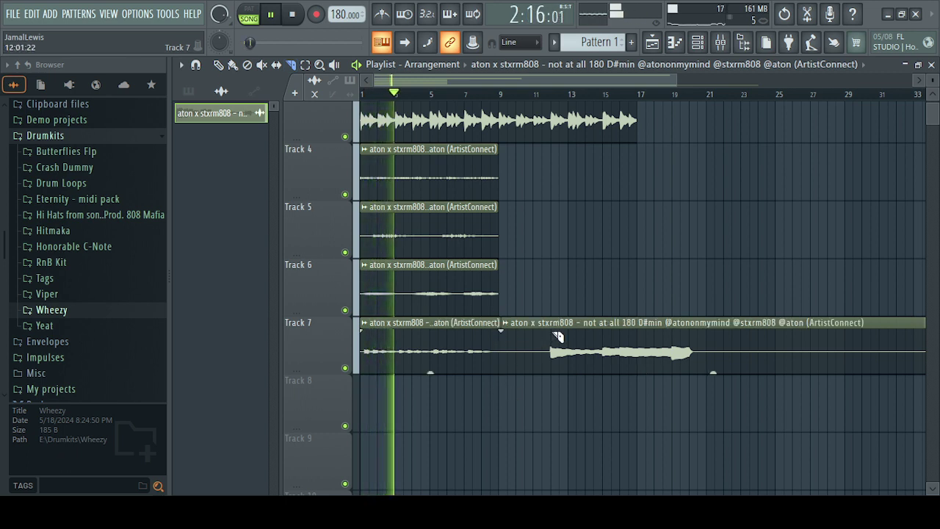
pyautogui.moveTo(552, 335); pyautogui.dragTo(552, 386)
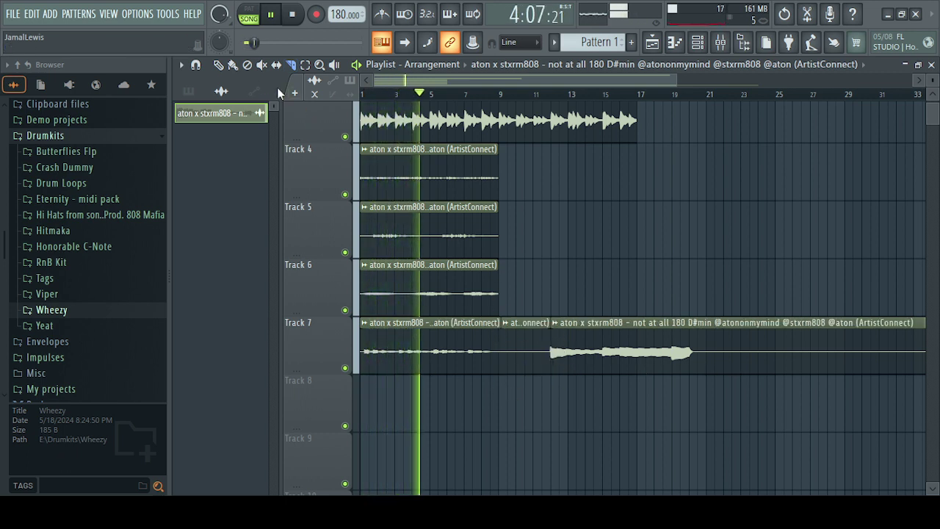
pyautogui.press('space')
pyautogui.rightClick(534, 352)
pyautogui.moveTo(672, 326); pyautogui.dragTo(484, 385)
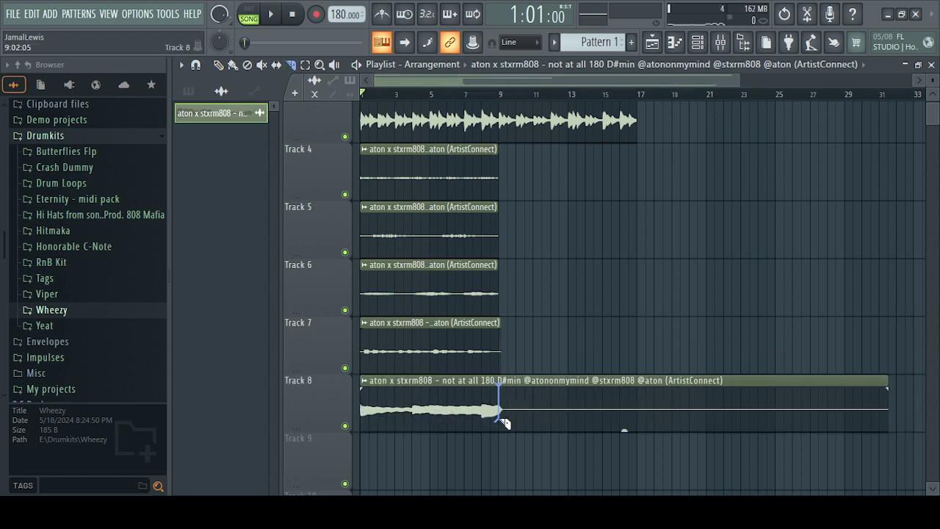
# Slice the Track 7 and Track 8 clips at bar 9 and delete the leftover pieces beyond it
pyautogui.moveTo(502, 420); pyautogui.dragTo(502, 422)
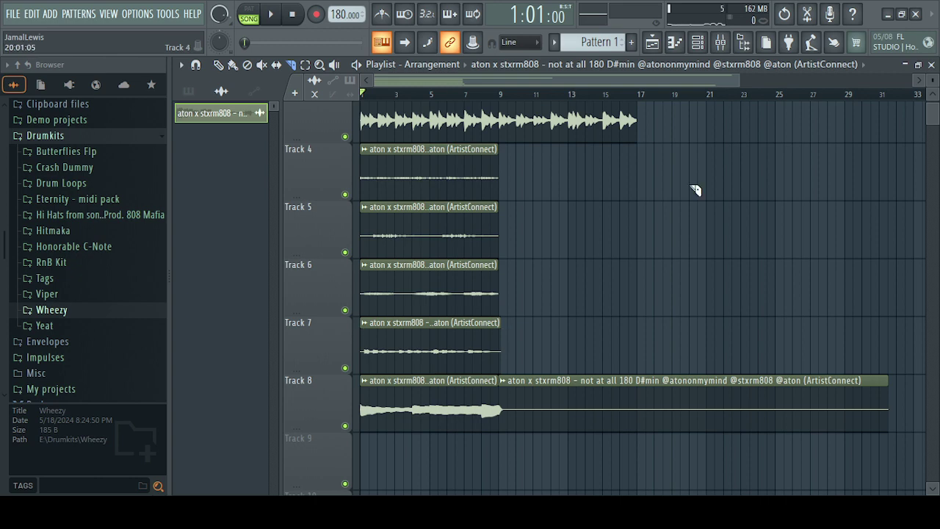
pyautogui.moveTo(738, 81); pyautogui.dragTo(523, 81)
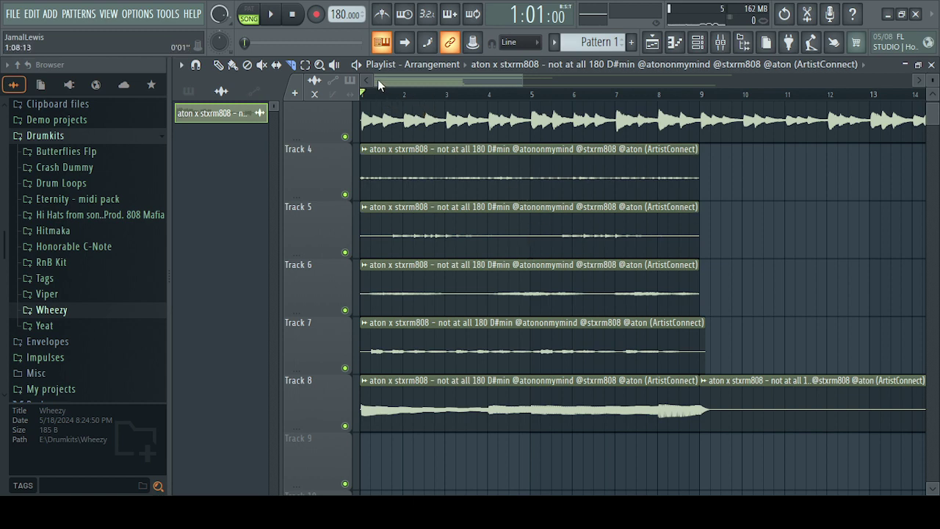
pyautogui.moveTo(379, 85); pyautogui.dragTo(483, 84)
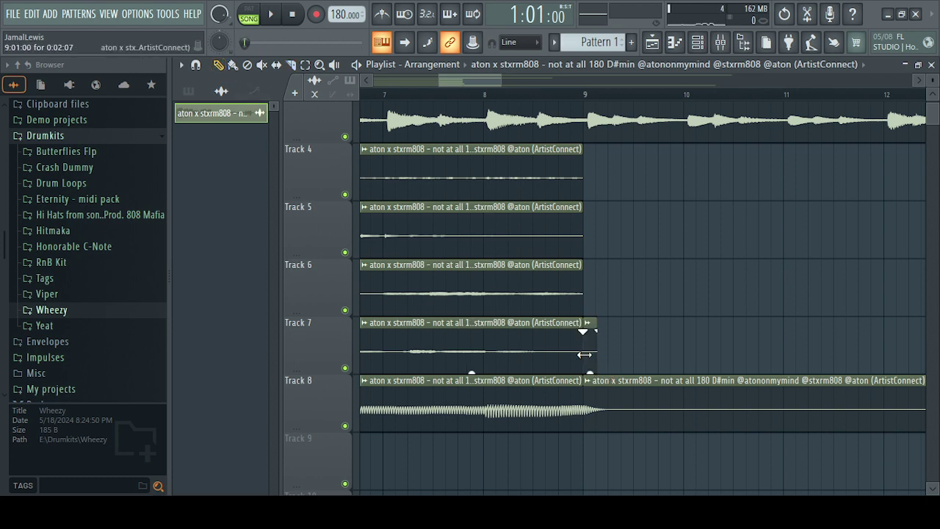
pyautogui.click(661, 399)
pyautogui.press('Delete')
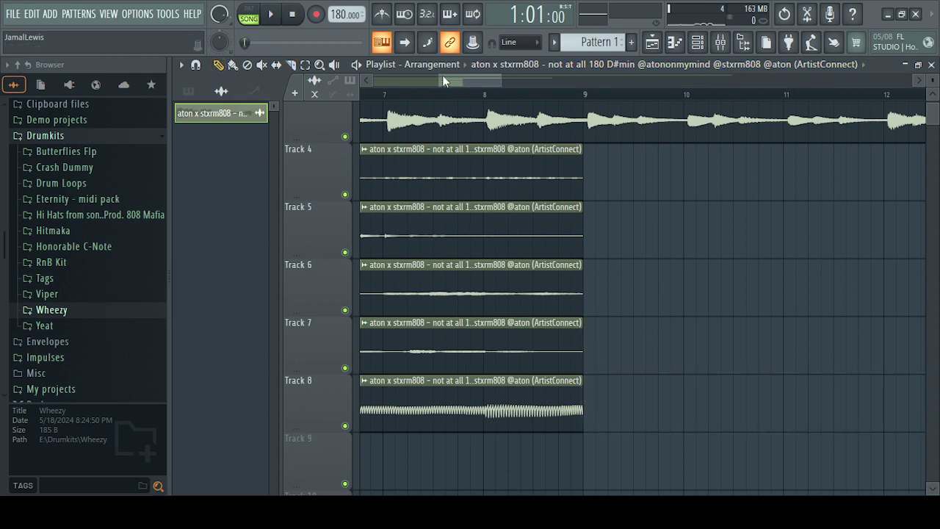
# Select the clips on Tracks 3 to 8 and move them together to start at bar 33
pyautogui.moveTo(440, 76); pyautogui.dragTo(361, 79)
pyautogui.moveTo(505, 86); pyautogui.dragTo(676, 81)
pyautogui.scroll(2, 806, 145)
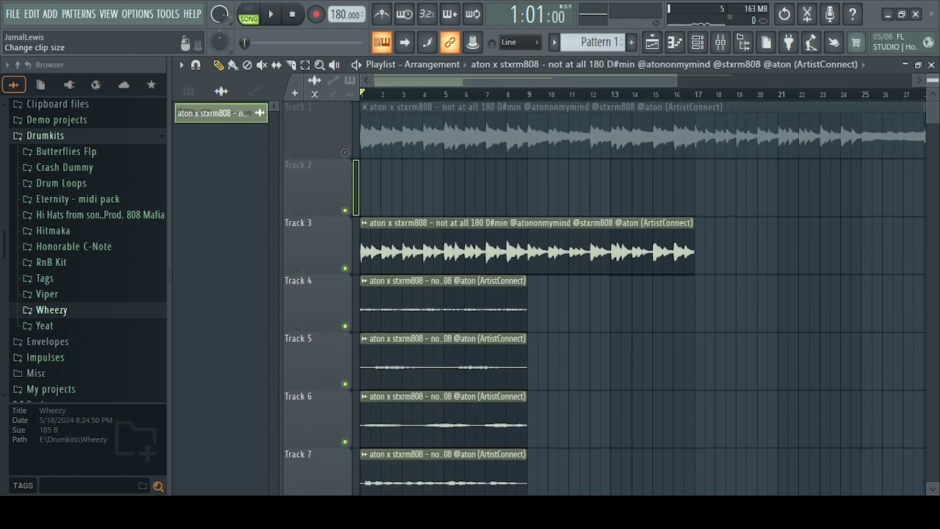
pyautogui.moveTo(936, 91); pyautogui.dragTo(935, 82)
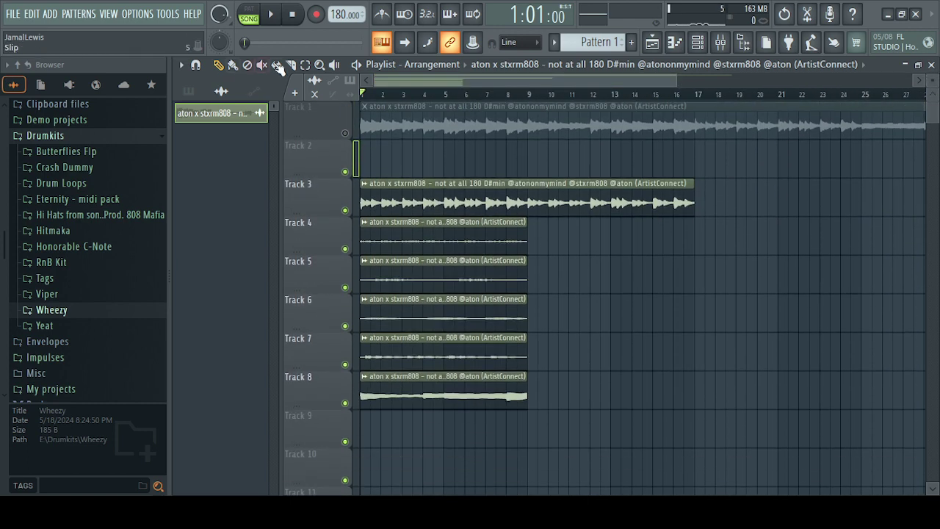
pyautogui.moveTo(401, 206); pyautogui.dragTo(416, 366)
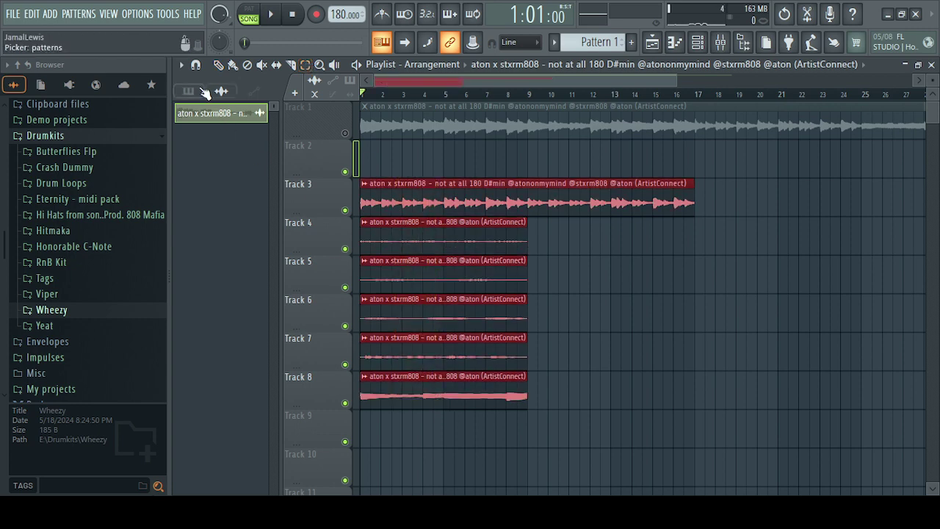
pyautogui.moveTo(386, 196); pyautogui.dragTo(834, 202)
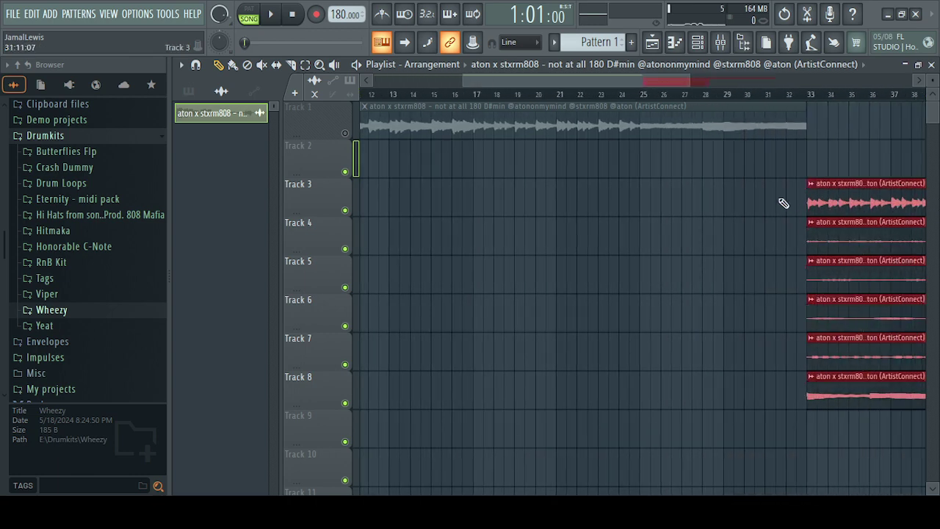
# Rename Track 1 as MAIN LEAD and mute both it and Track 2
pyautogui.moveTo(461, 79); pyautogui.dragTo(283, 113)
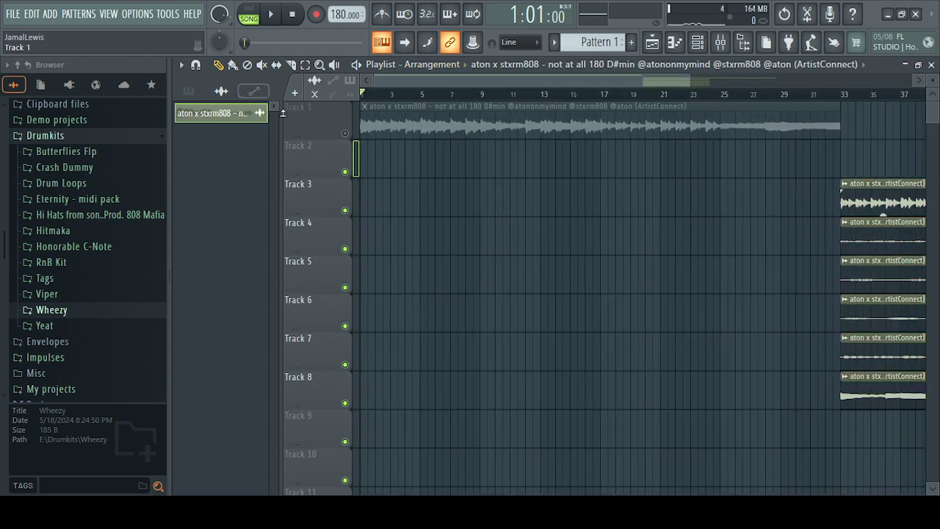
pyautogui.click(343, 134)
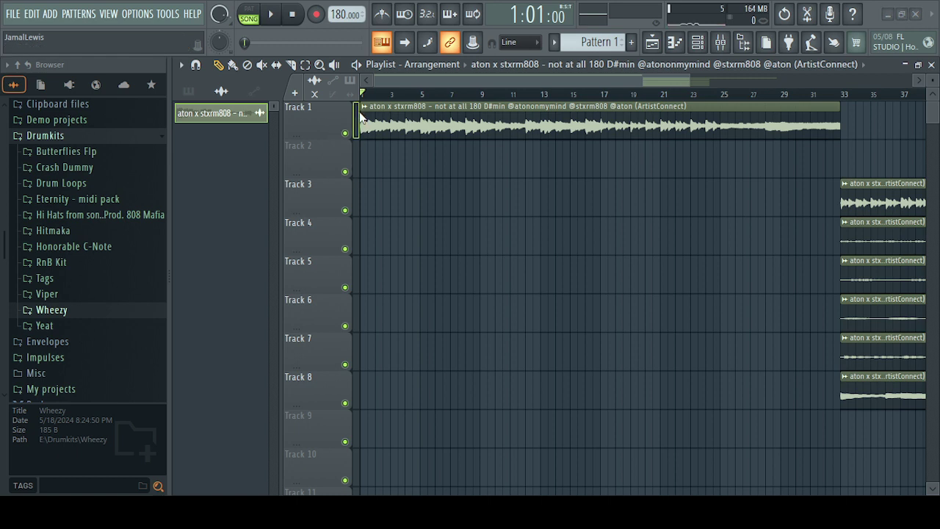
pyautogui.press('Return')
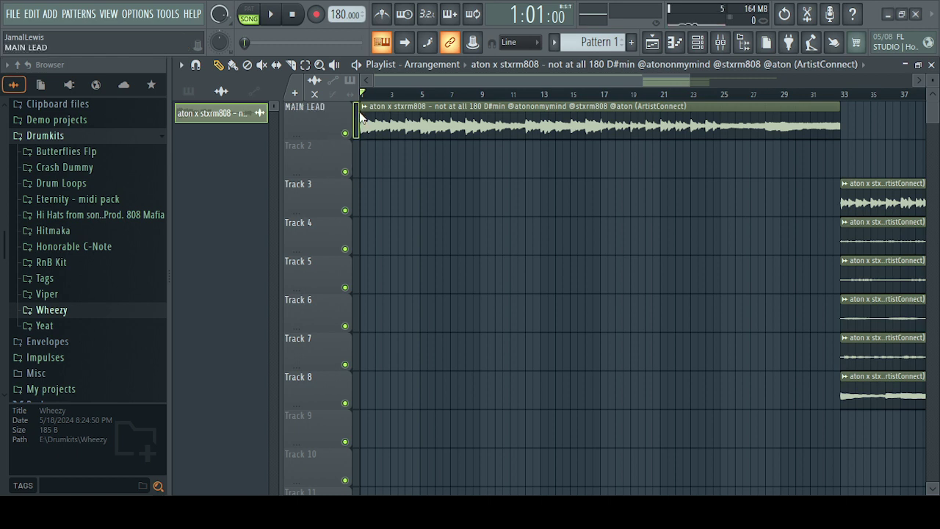
pyautogui.click(345, 133)
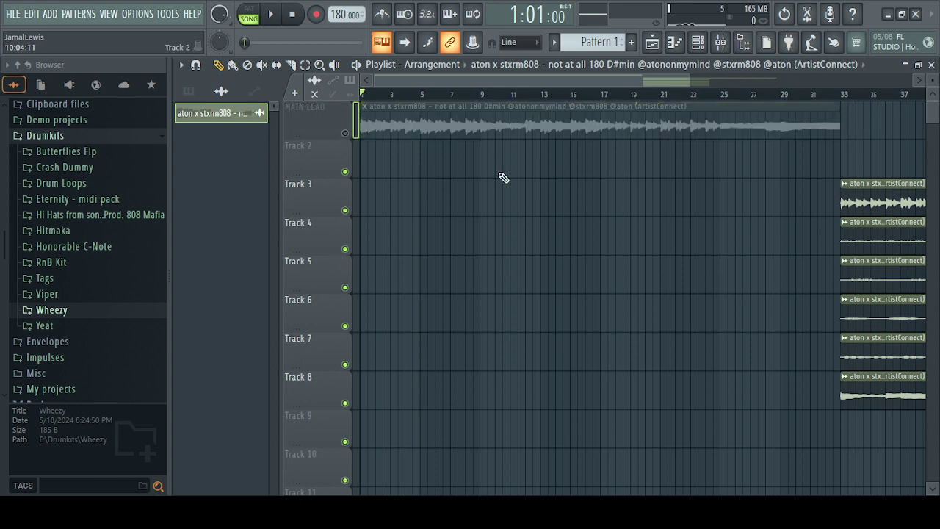
pyautogui.click(344, 171)
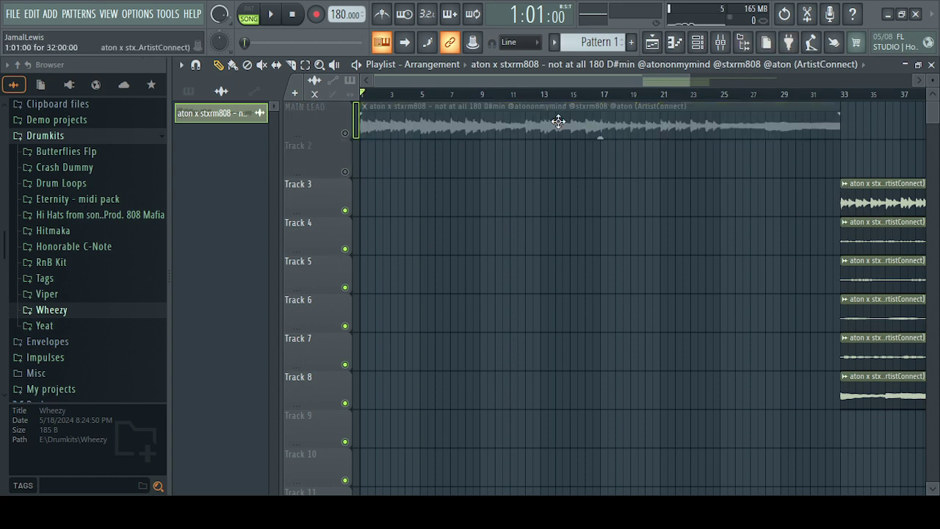
# Set the playback position to bar 33 and mute Tracks 4 to 8
pyautogui.click(844, 95)
pyautogui.click(345, 402)
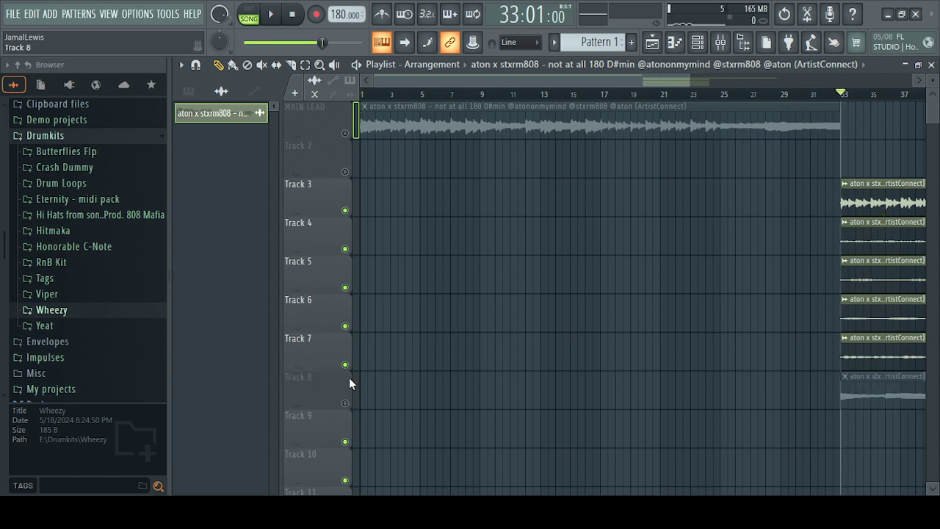
pyautogui.click(344, 364)
pyautogui.click(344, 326)
pyautogui.click(345, 287)
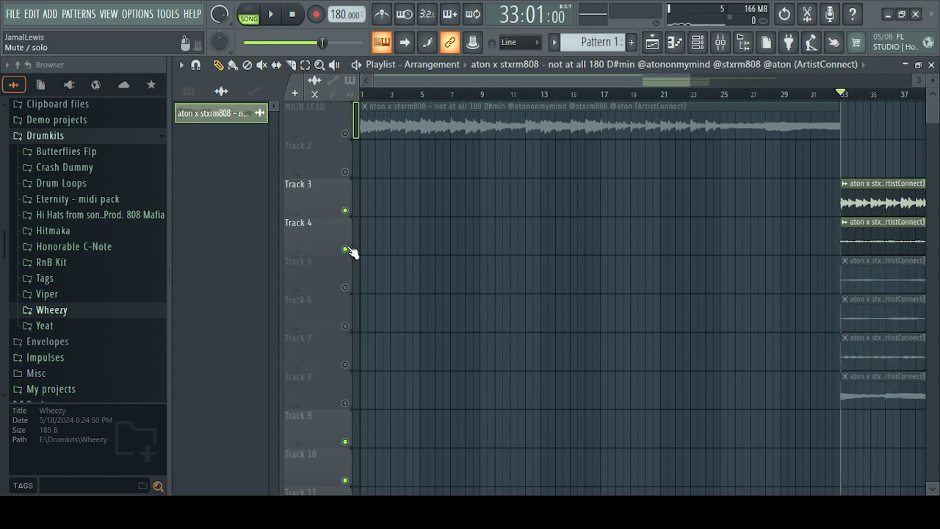
pyautogui.click(346, 249)
# Audition Track 3 from bar 33, rename it PIANO 1, and mute it
pyautogui.press('space')
pyautogui.press('space')
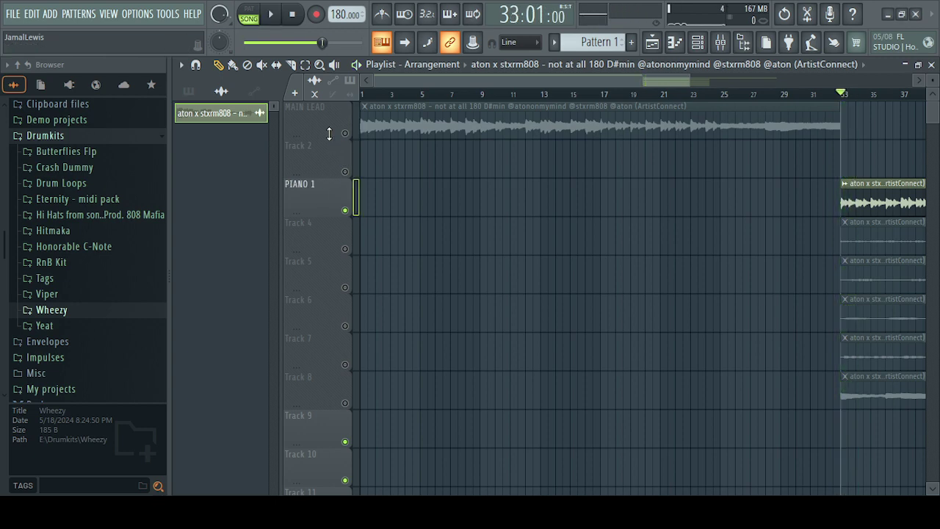
pyautogui.click(347, 210)
# Unmute and audition Track 4, rename it LEAD, and mute it again
pyautogui.click(347, 249)
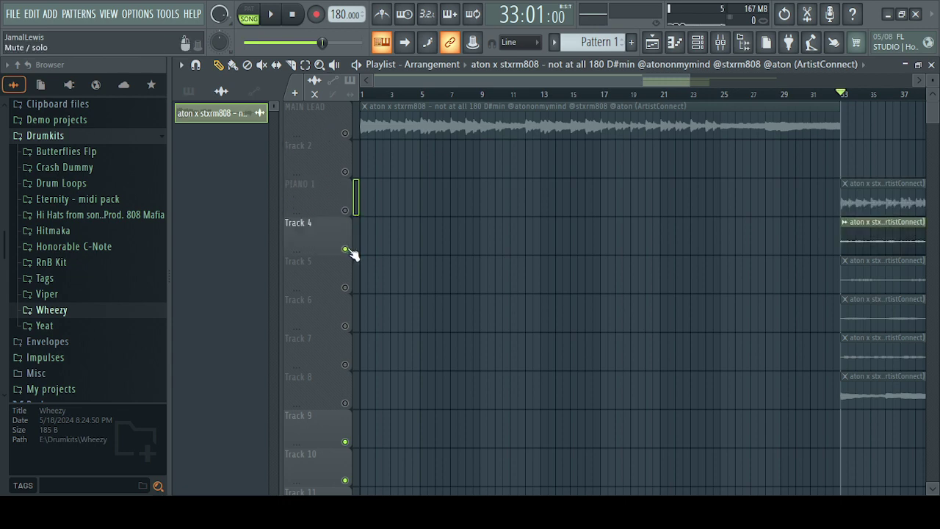
pyautogui.press('space')
pyautogui.scroll(-2, 616, 87)
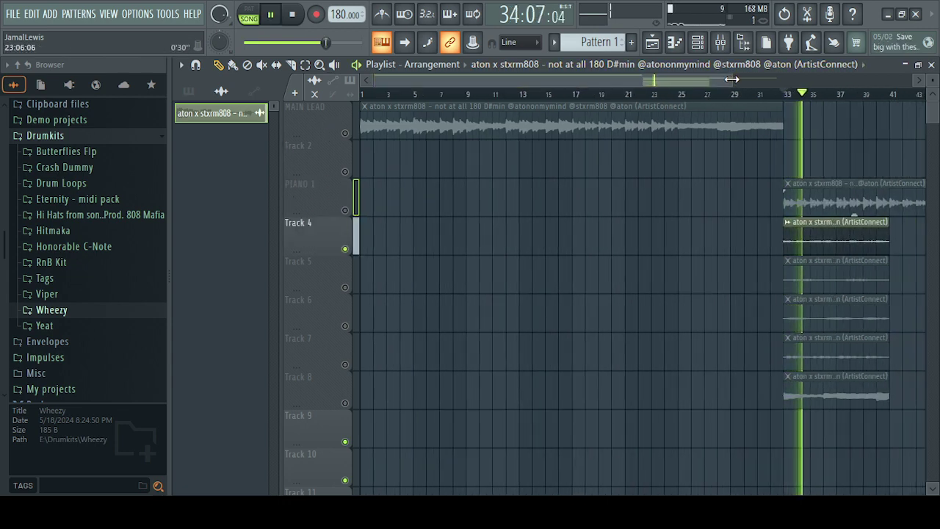
pyautogui.press('space')
pyautogui.click(318, 235)
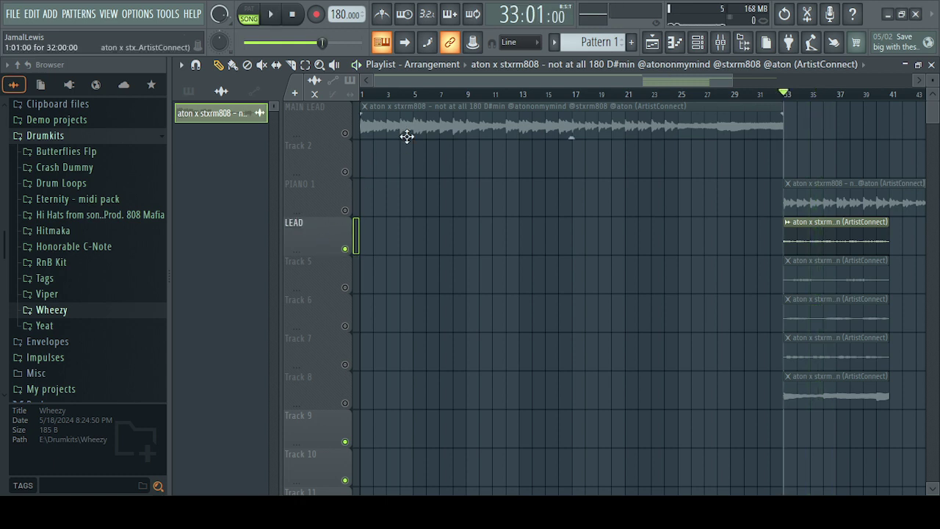
pyautogui.click(346, 250)
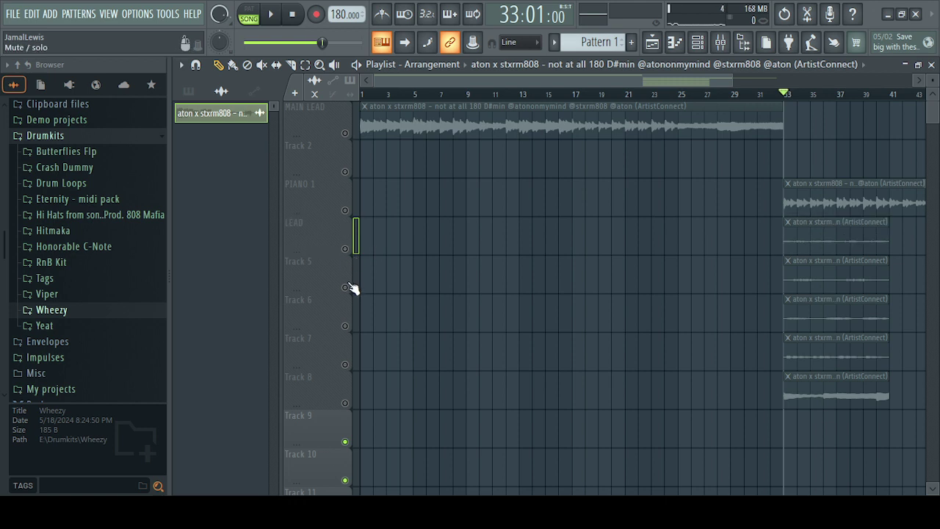
# Unmute and audition Track 5, rename it AMBIANT, and mute it again
pyautogui.click(347, 288)
pyautogui.press('space')
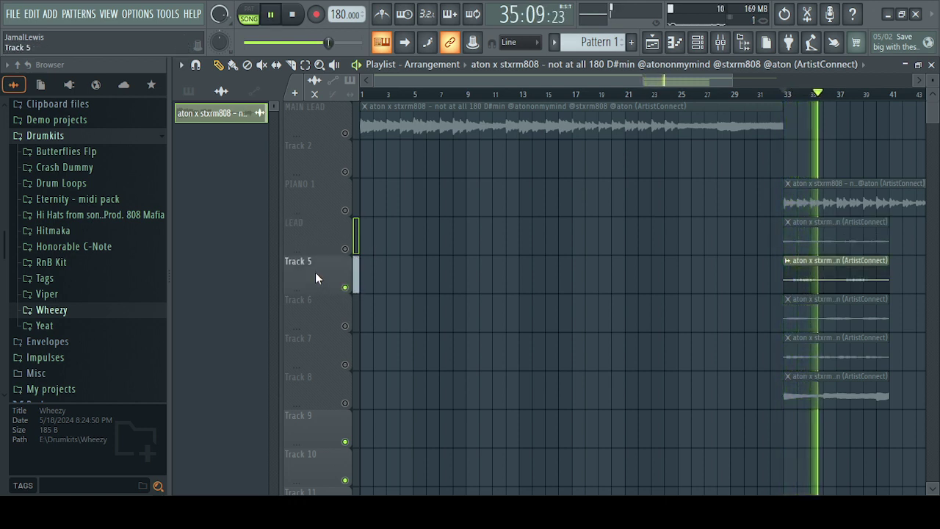
pyautogui.press('space')
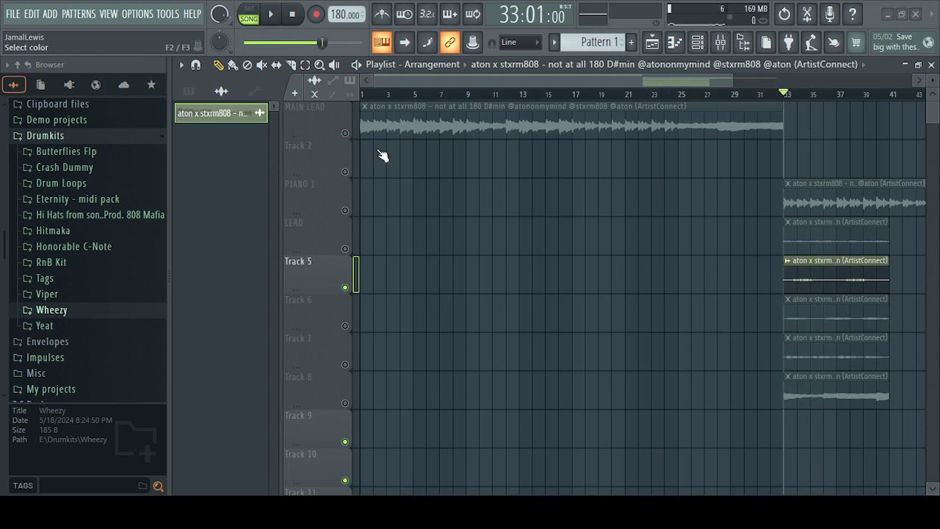
pyautogui.press('Return')
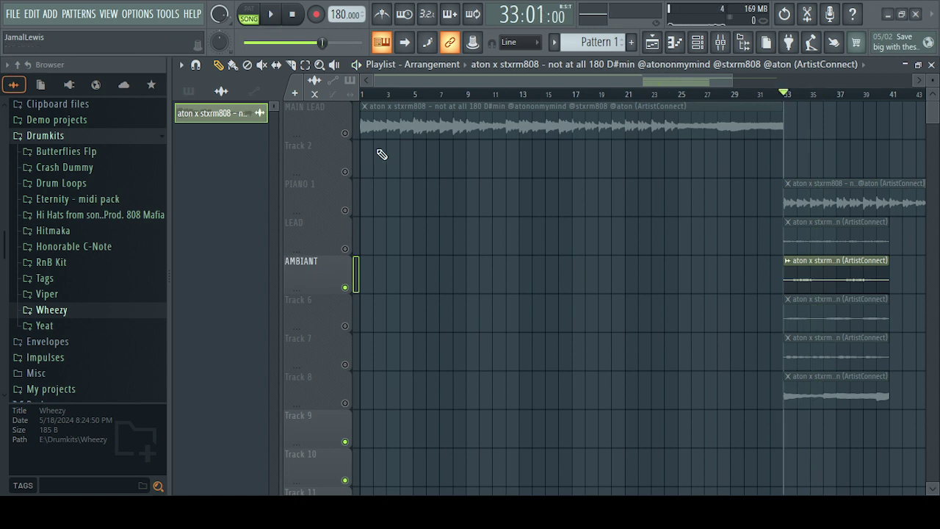
pyautogui.click(345, 288)
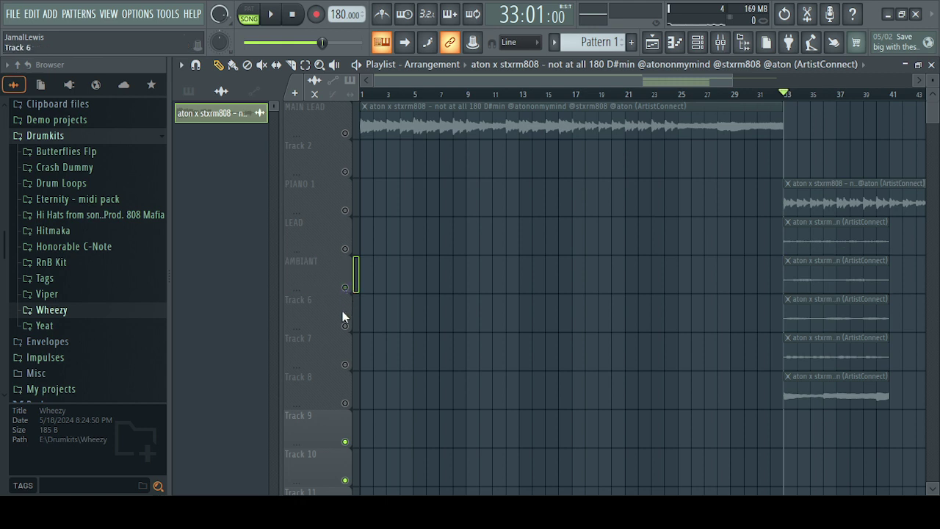
# Unmute and audition Track 6, rename it VOX, and mute it again
pyautogui.click(345, 326)
pyautogui.press('space')
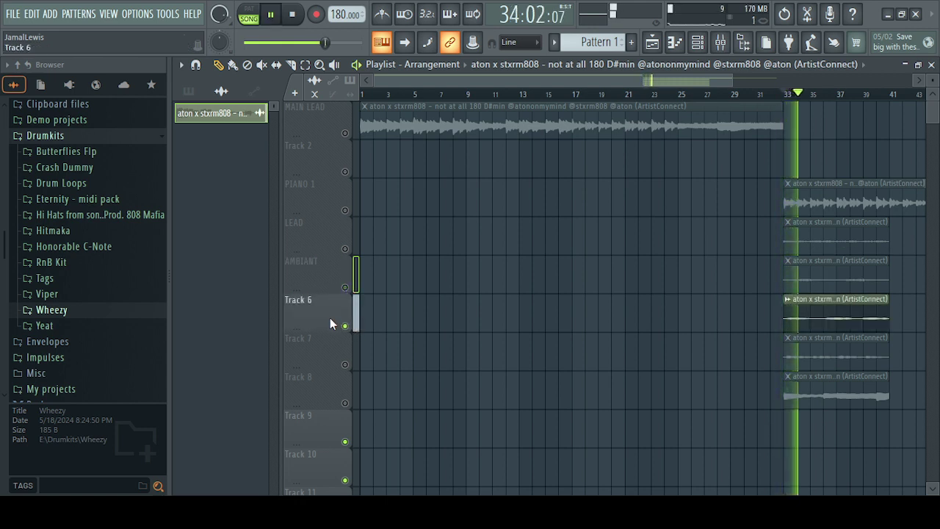
pyautogui.press('space')
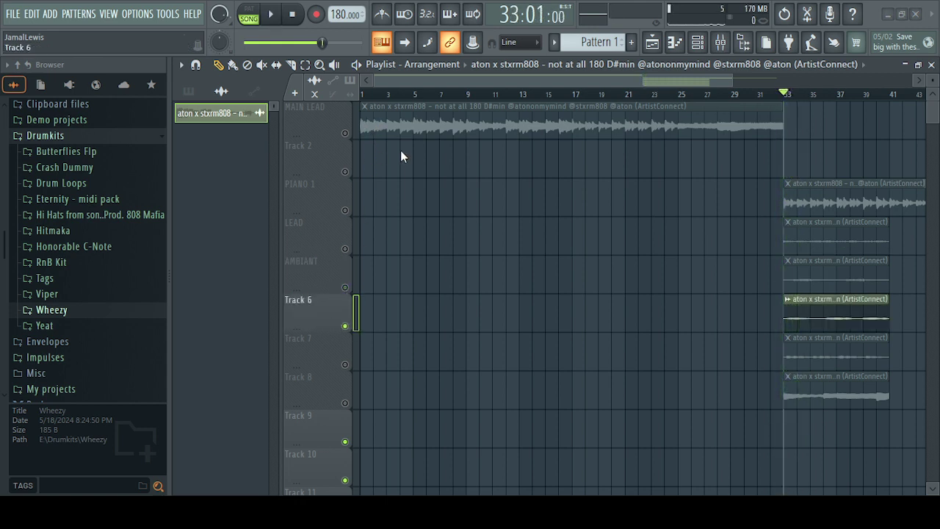
pyautogui.press('F2')
pyautogui.write('VOX')
pyautogui.press('Return')
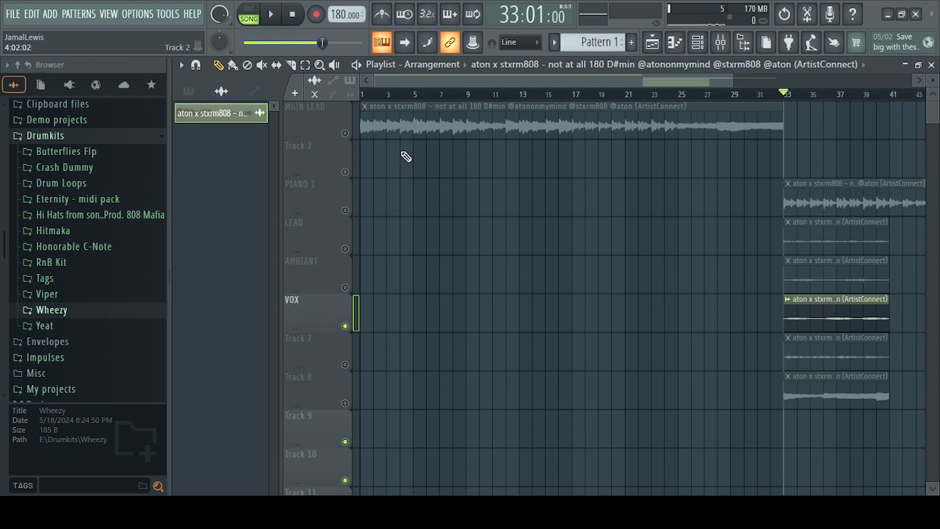
pyautogui.click(345, 326)
# Unmute and audition Track 7, rename it GUITAR, and mute it again
pyautogui.click(346, 365)
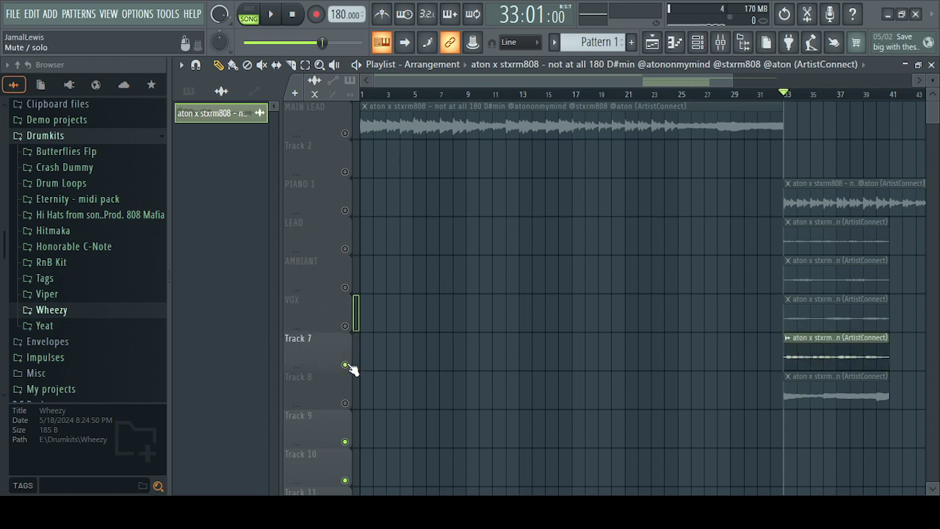
pyautogui.press('space')
pyautogui.press('space')
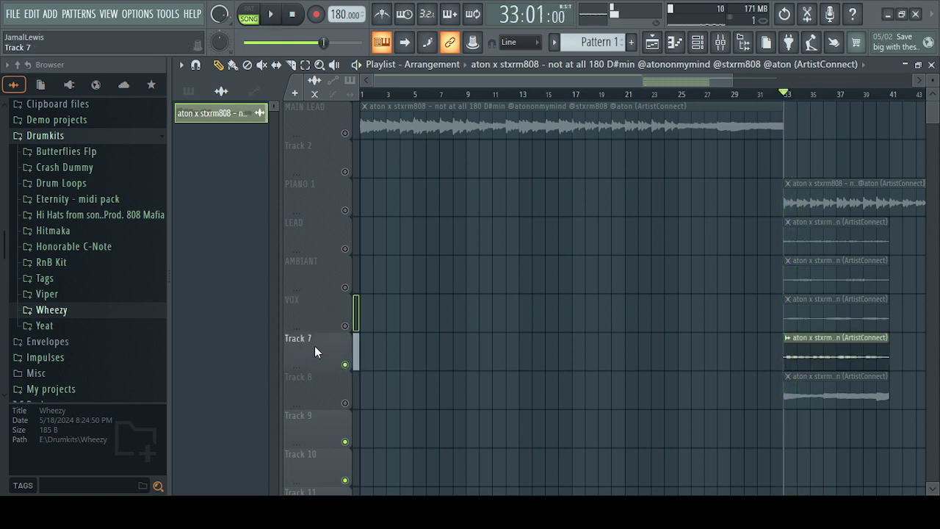
pyautogui.click(314, 346)
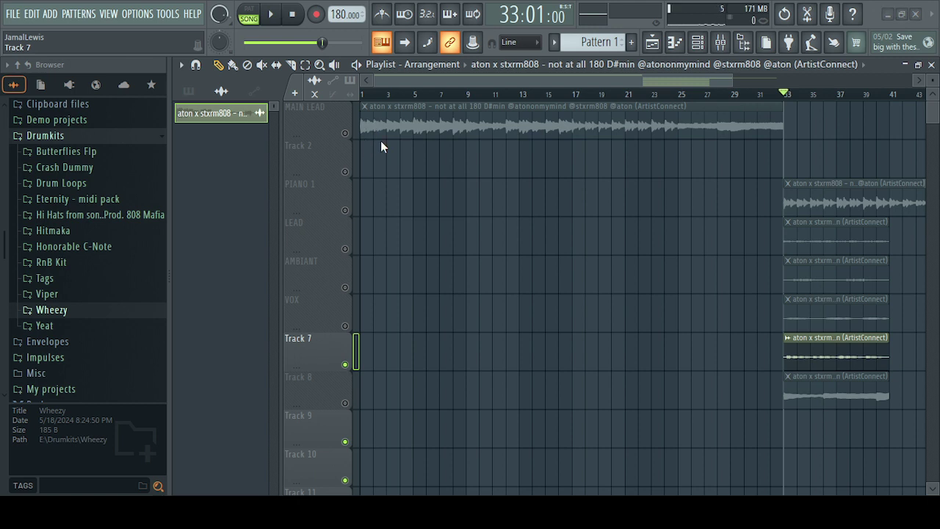
pyautogui.press('Return')
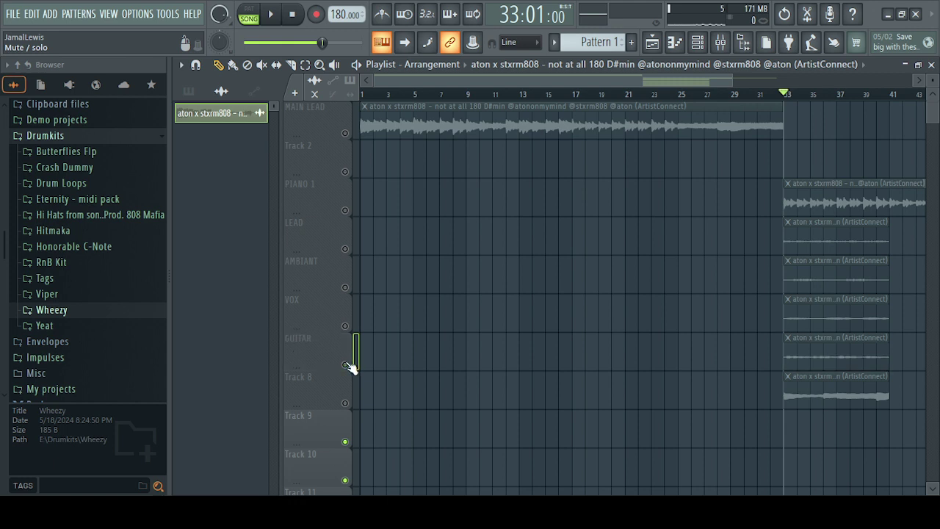
# Audition Track 8, rename it BASS, and mute it again
pyautogui.press('space')
pyautogui.press('space')
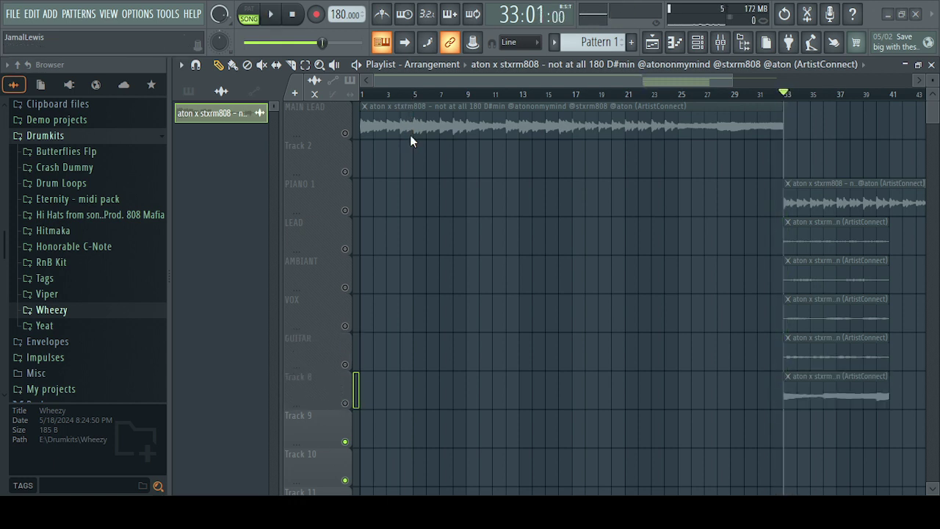
pyautogui.press('Return')
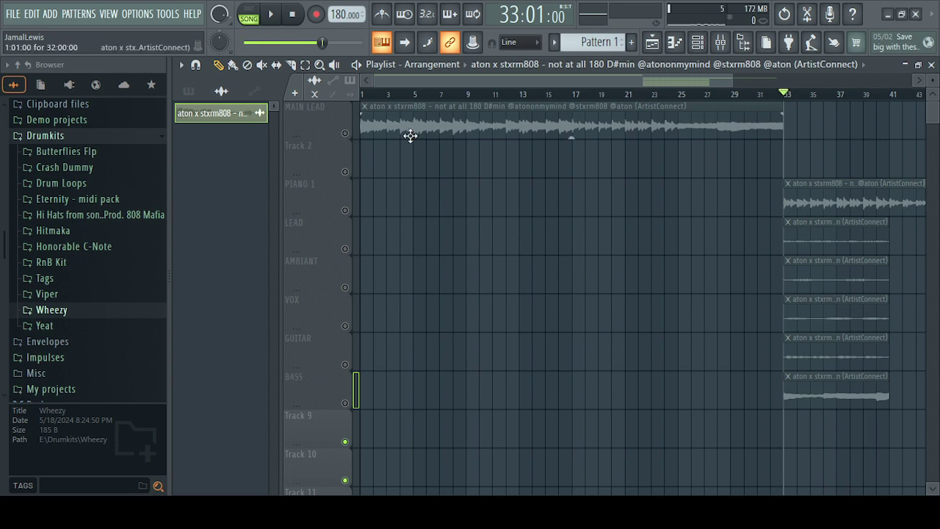
# Place Pattern 1 on Track 10 at bar 33 and split it by channel into separate patterns
pyautogui.scroll(-2, 731, 81)
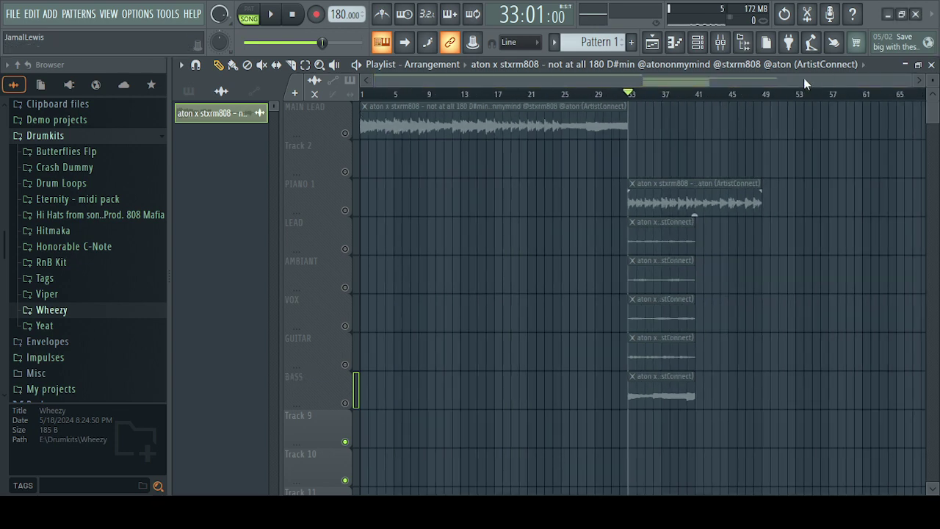
pyautogui.scroll(-1, 599, 42)
pyautogui.scroll(1, 598, 42)
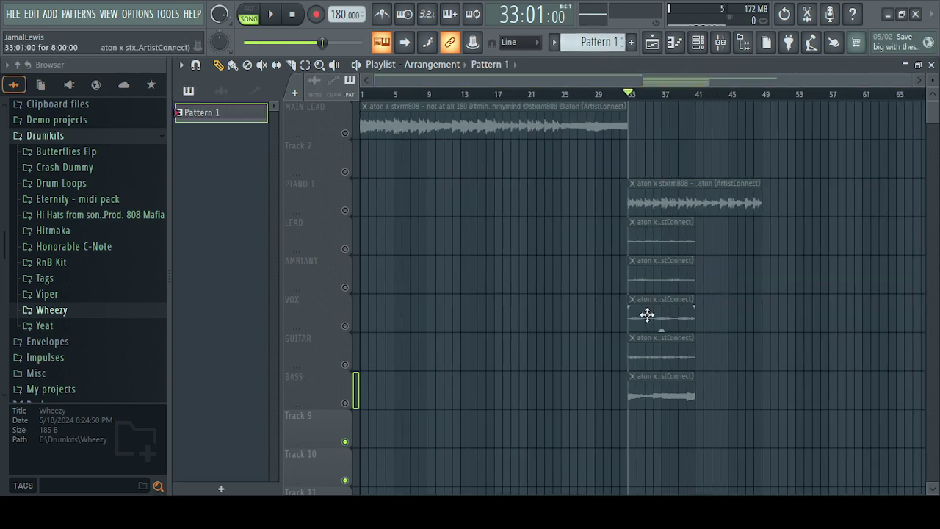
pyautogui.click(634, 464)
pyautogui.scroll(-4, 762, 346)
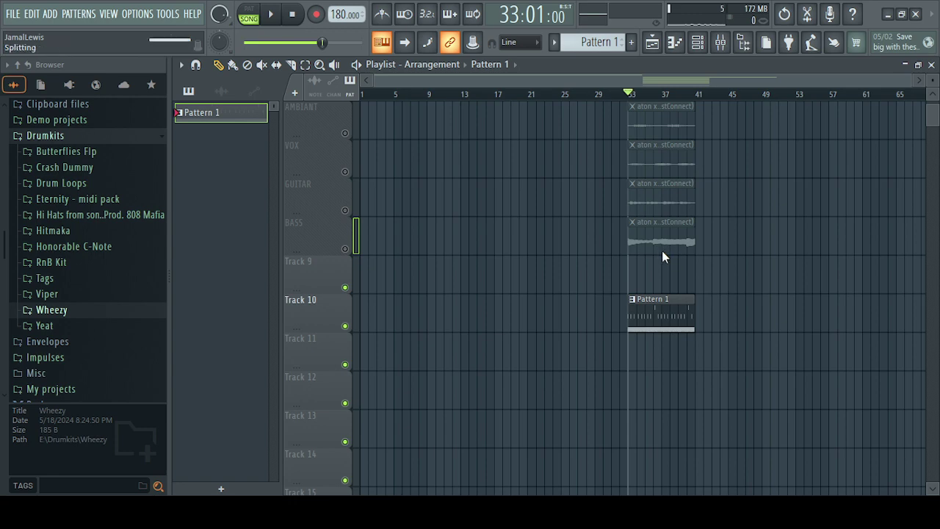
pyautogui.hotkey('ctrl', 'z')
# Remove the split sample's pattern clip and align the hihat, Maaly oh and Southside Clap clips at bar 33 on Tracks 11 to 13
pyautogui.scroll(-2, 656, 255)
pyautogui.click(655, 276)
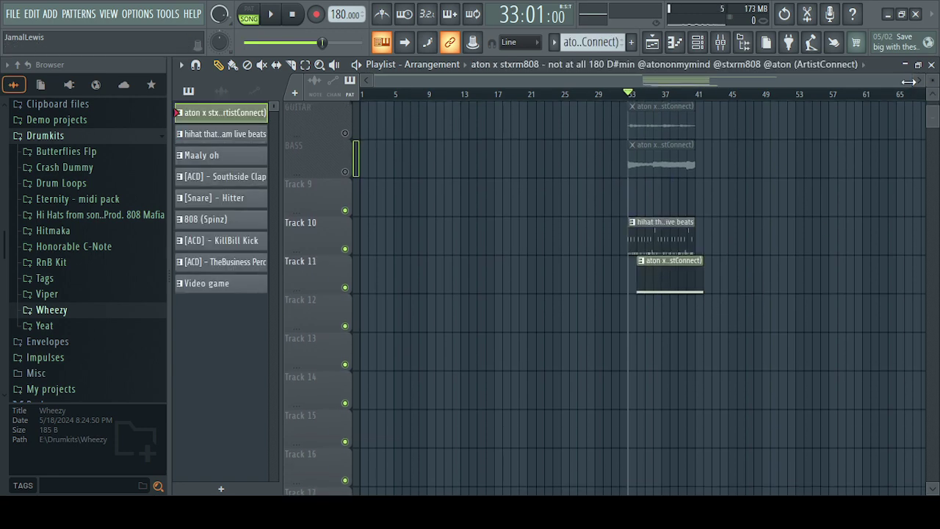
pyautogui.moveTo(909, 81); pyautogui.dragTo(580, 82)
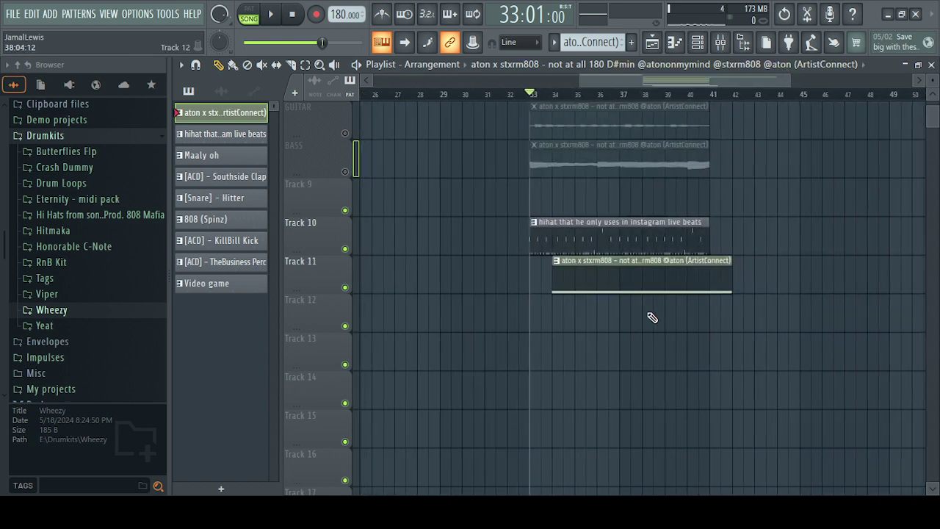
pyautogui.hotkey('ctrl', 'z')
pyautogui.hotkey('ctrl', 'z')
pyautogui.hotkey('ctrl', 'z')
pyautogui.hotkey('ctrl', 'z')
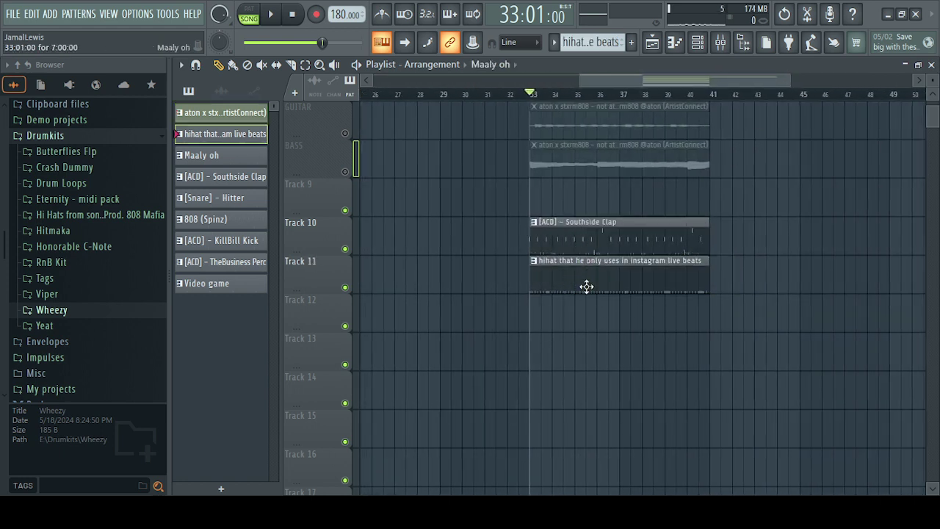
pyautogui.hotkey('ctrl', 'z')
pyautogui.hotkey('ctrl', 'z')
pyautogui.hotkey('ctrl', 'z')
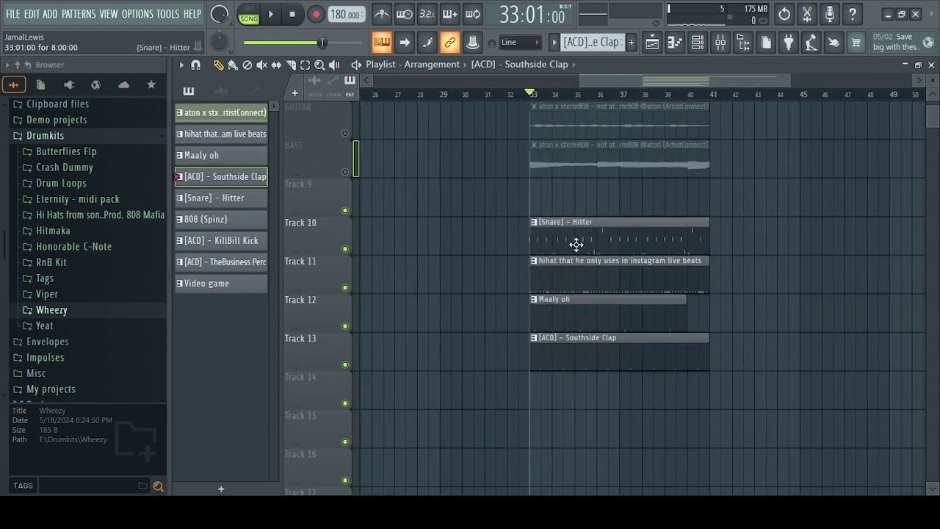
# Align the Snare Hitter, 808 (Spinz), KillBill Kick and TheBusiness Perc clips at bar 33 on Tracks 14 to 17
pyautogui.hotkey('ctrl', 'z')
pyautogui.hotkey('ctrl', 'z')
pyautogui.hotkey('ctrl', 'z')
pyautogui.hotkey('ctrl', 'z')
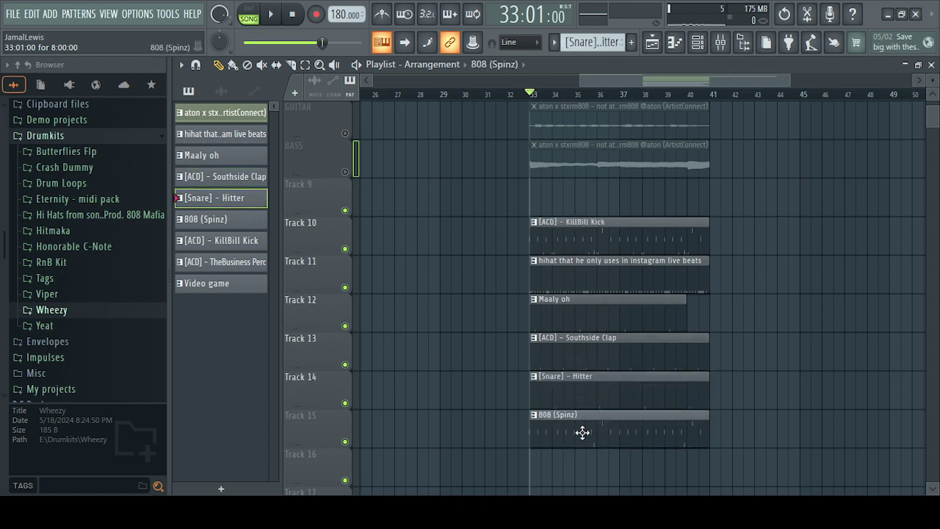
pyautogui.hotkey('ctrl', 'z')
pyautogui.hotkey('ctrl', 'z')
pyautogui.hotkey('ctrl', 'z')
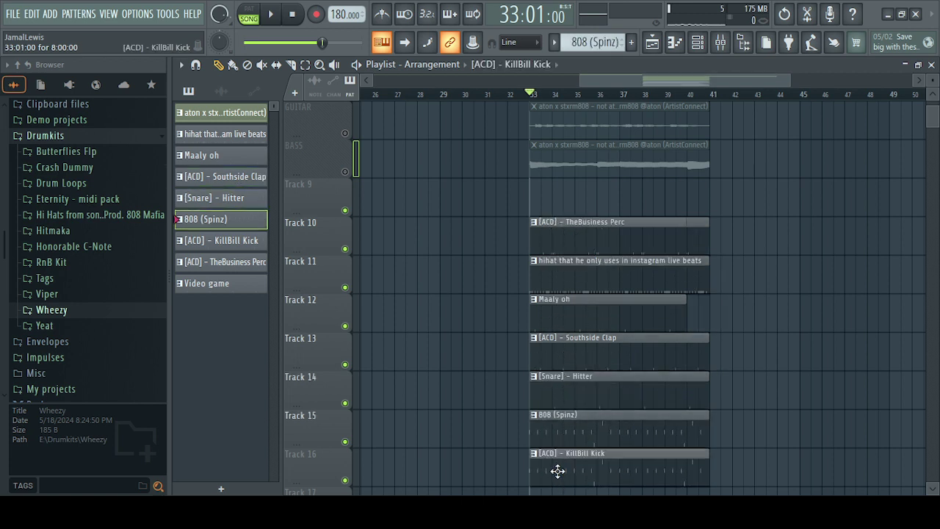
pyautogui.click(557, 470)
pyautogui.moveTo(594, 235); pyautogui.dragTo(589, 414)
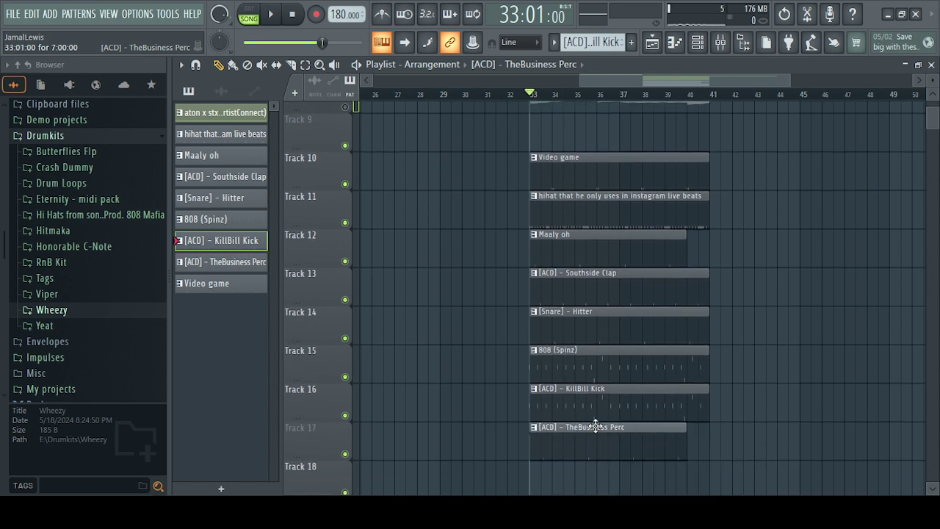
# Rename Track 10 with the Video game clip as PERC 1 and Track 11 as HI HATS
pyautogui.click(604, 165)
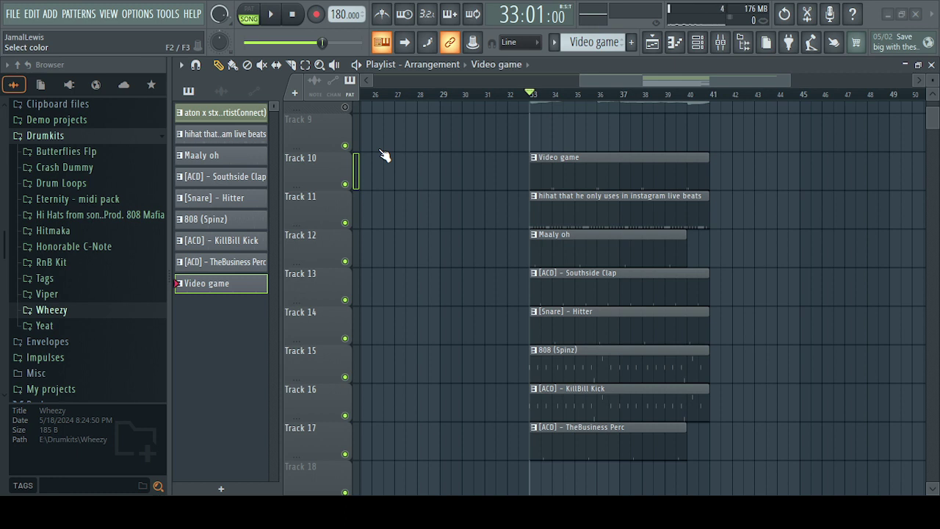
pyautogui.press('F2')
pyautogui.write('PERC 1')
pyautogui.press('Return')
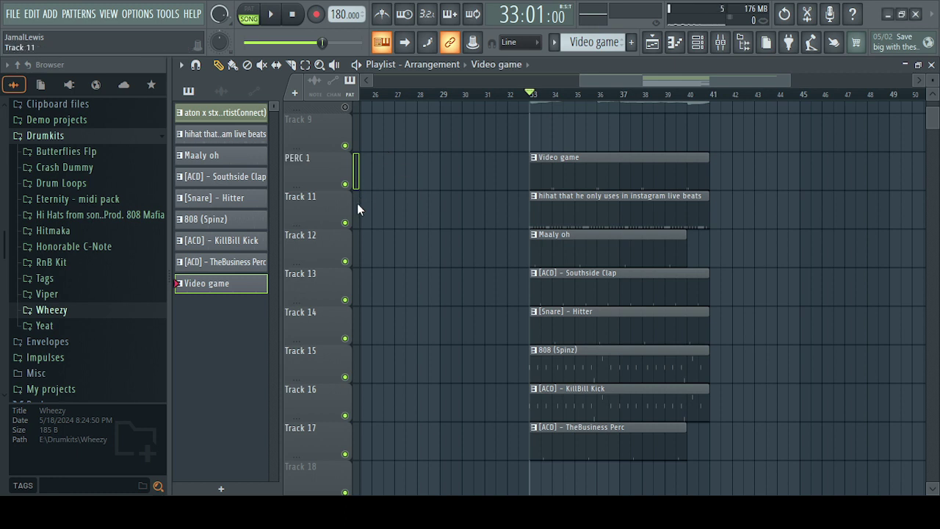
pyautogui.click(323, 205)
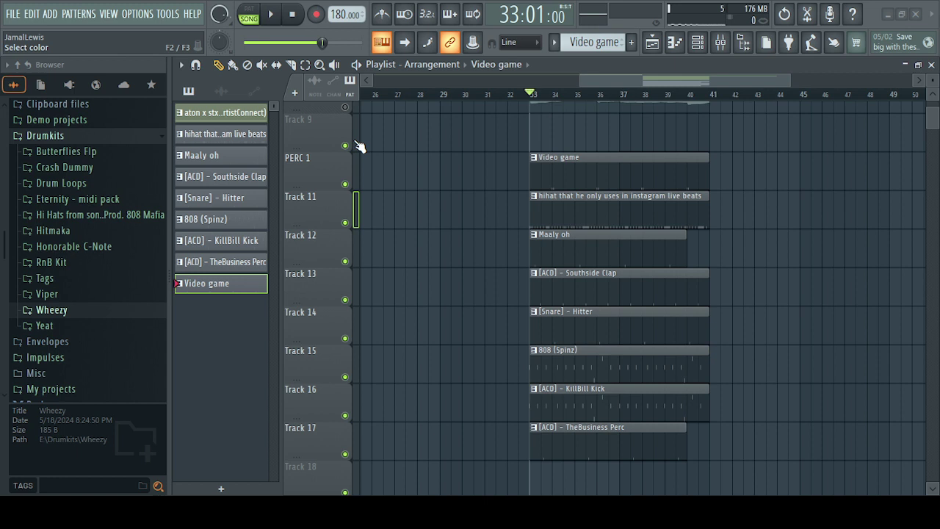
pyautogui.press('F2')
pyautogui.write('HI HATS')
pyautogui.press('Return')
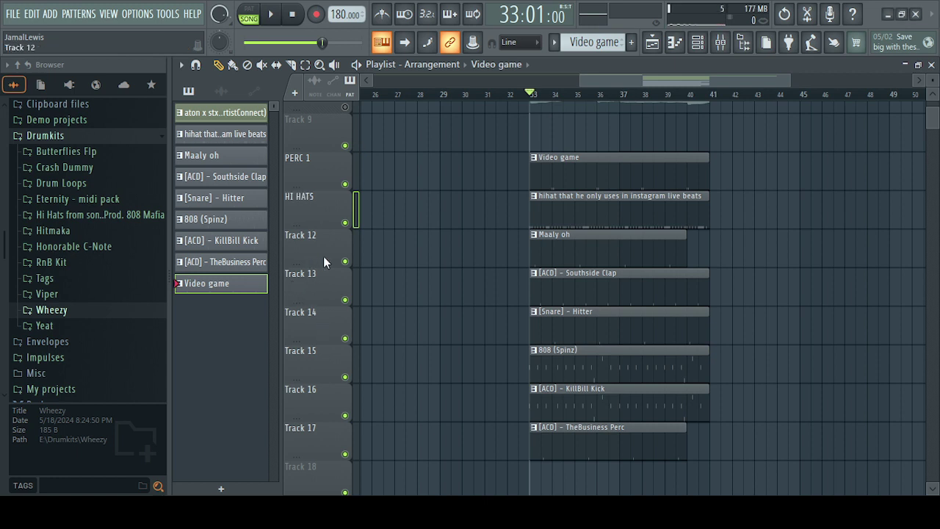
# Rename Track 12 as OP and Track 13 as CLAP
pyautogui.press('F2')
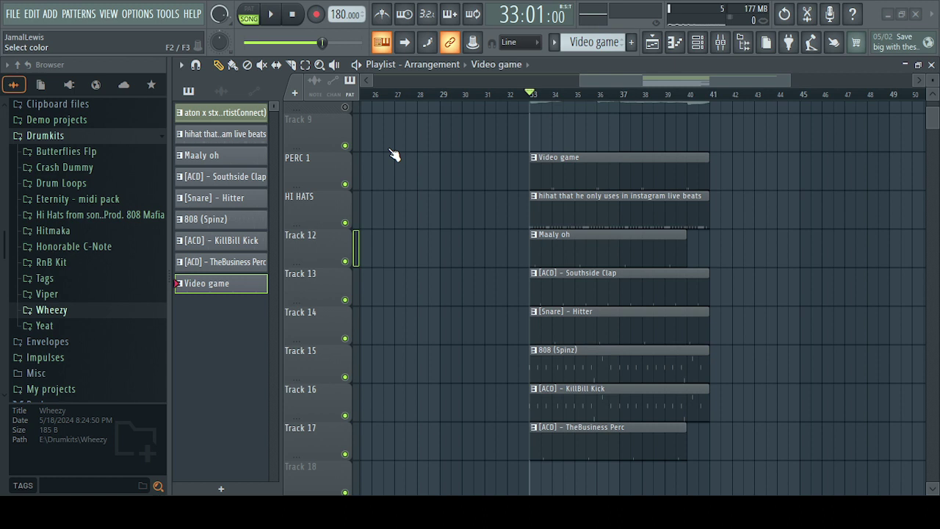
pyautogui.write('OP')
pyautogui.press('Return')
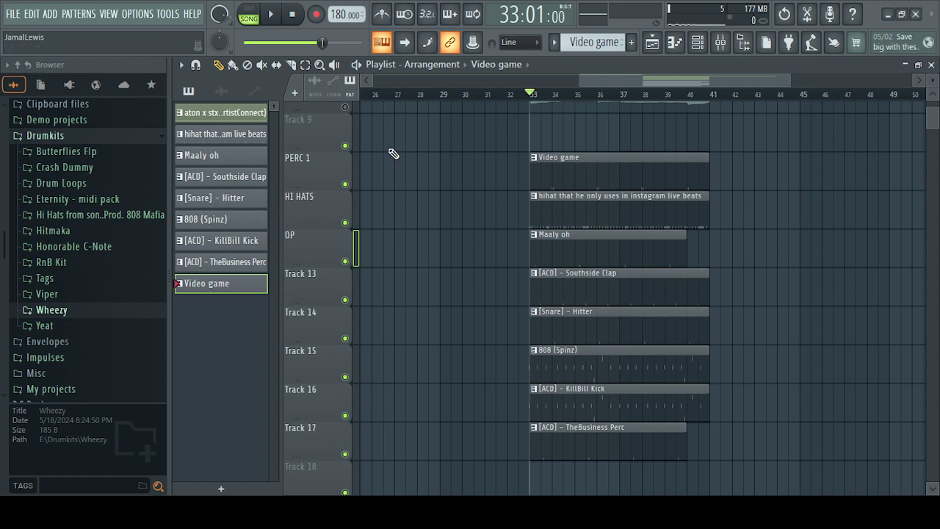
pyautogui.click(321, 297)
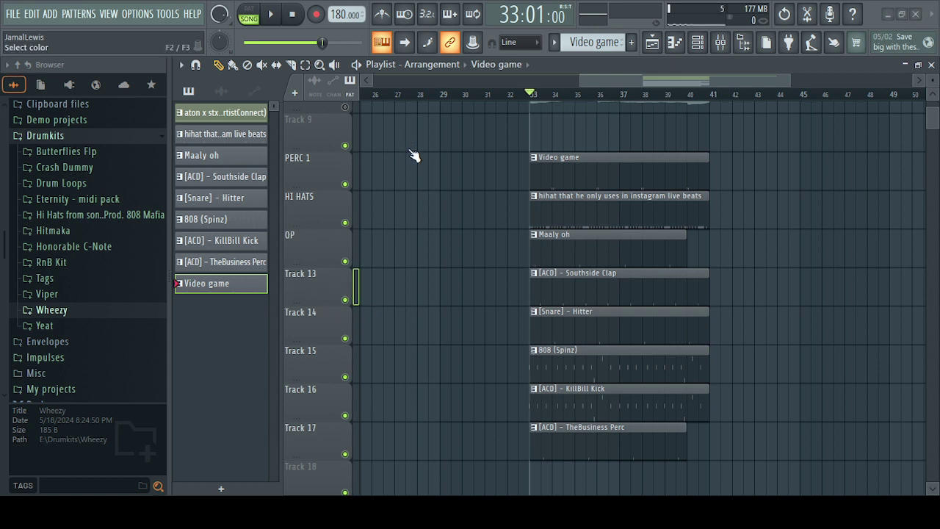
pyautogui.press('F2')
pyautogui.write('CLAP')
pyautogui.press('Return')
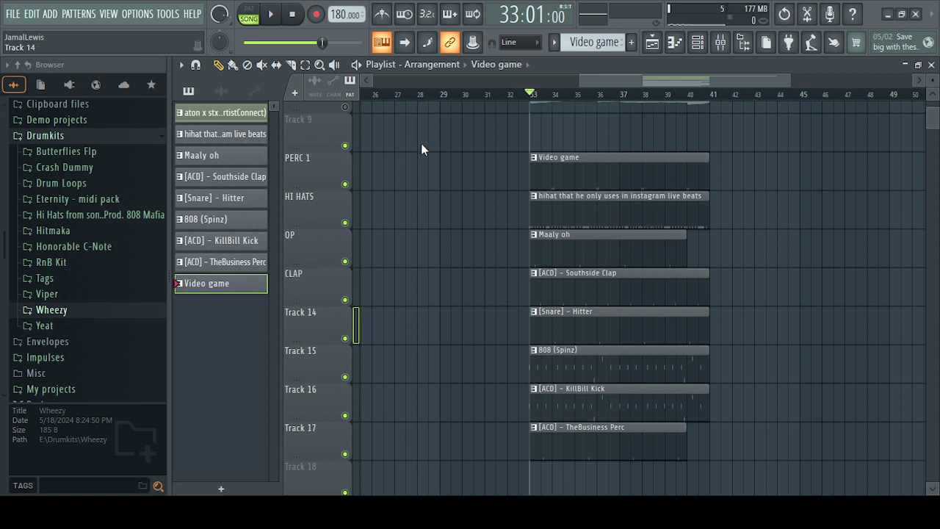
# Rename Track 14 as SNARE and Track 15 as 808
pyautogui.press('F2')
pyautogui.write('SNARE')
pyautogui.press('Return')
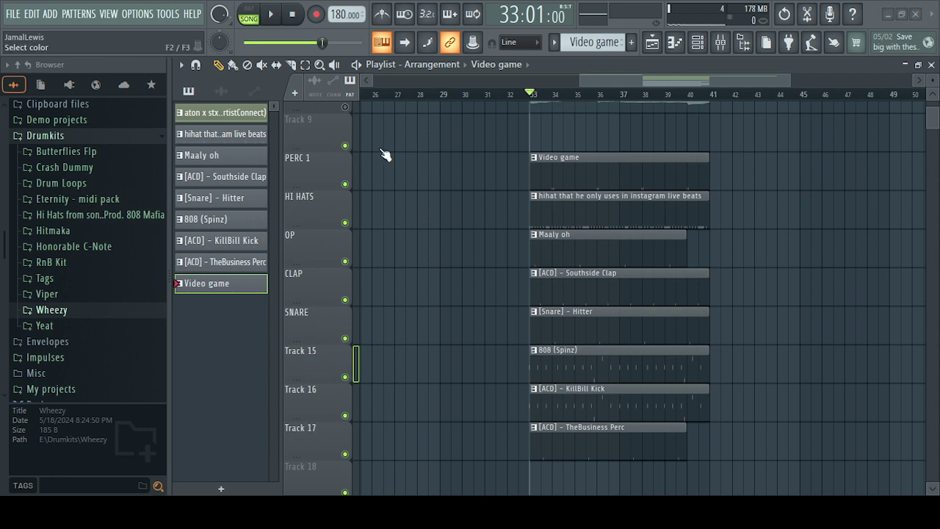
pyautogui.press('F2')
pyautogui.write('808')
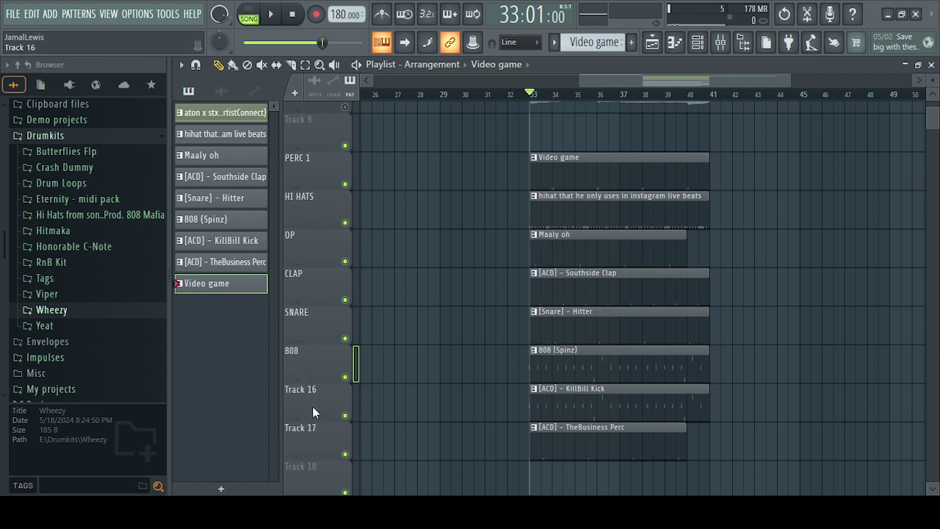
pyautogui.press('Return')
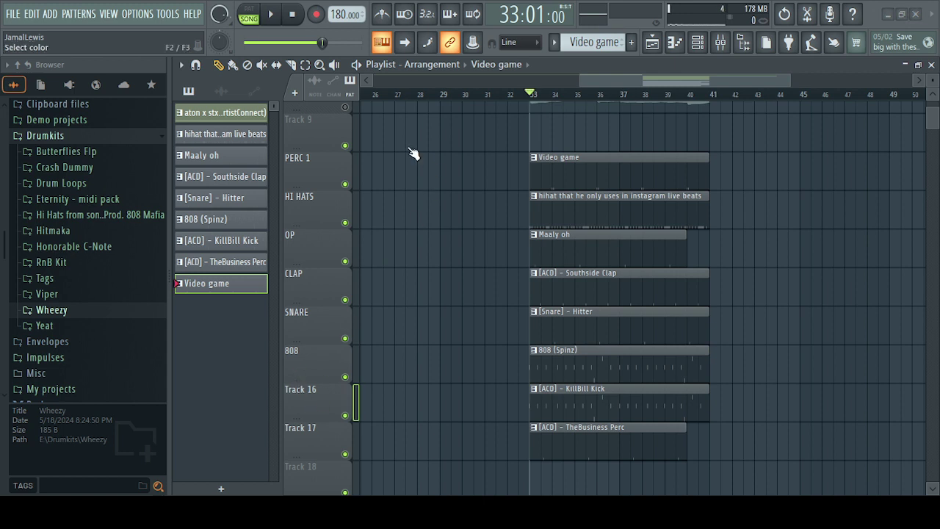
# Rename Track 16 as KICK and Track 17 as PERC
pyautogui.press('F2')
pyautogui.write('KICK')
pyautogui.press('Return')
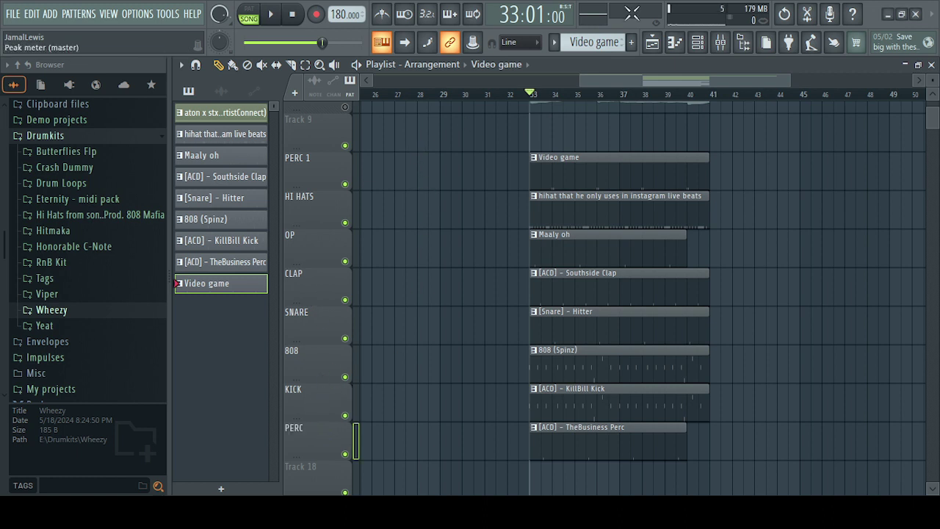
# Unmute the MAIN LEAD, PIANO 1 and VOX tracks, leaving Track 2 muted
pyautogui.scroll(8, 933, 87)
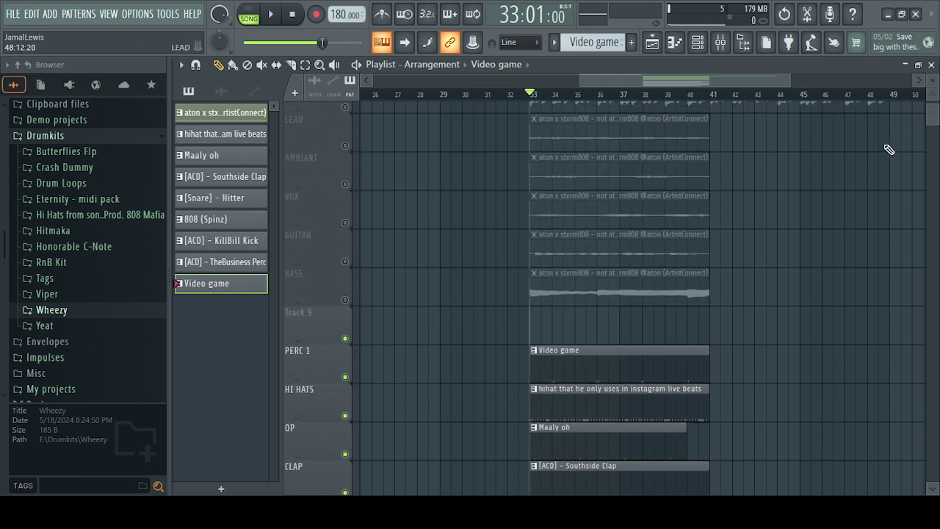
pyautogui.moveTo(931, 87)
pyautogui.mouseDown()
pyautogui.moveTo(934, 96)
pyautogui.moveTo(934, 87)
pyautogui.mouseUp()
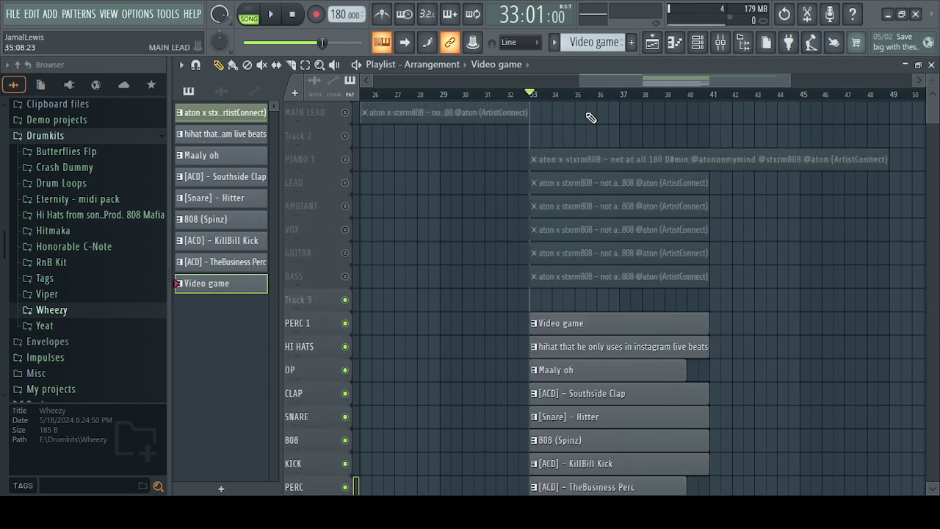
pyautogui.click(344, 113)
pyautogui.click(349, 139)
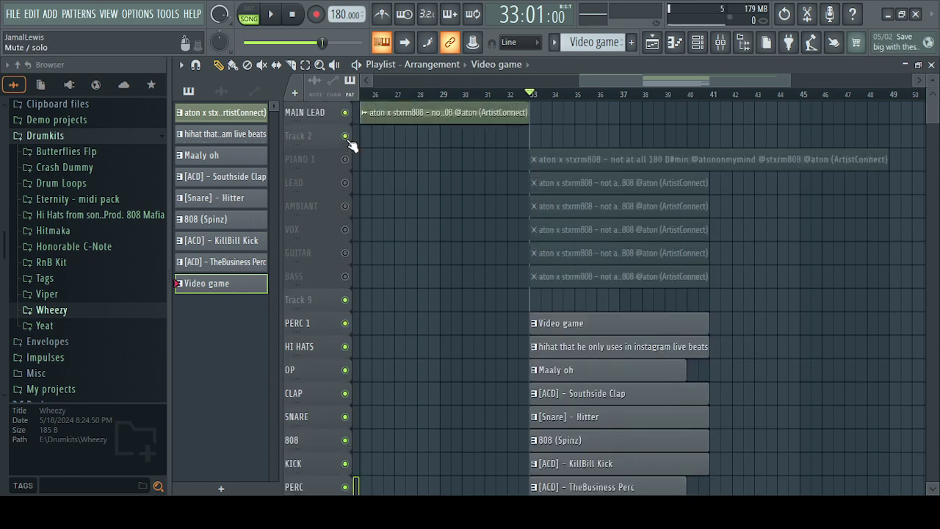
pyautogui.click(352, 142)
pyautogui.click(346, 159)
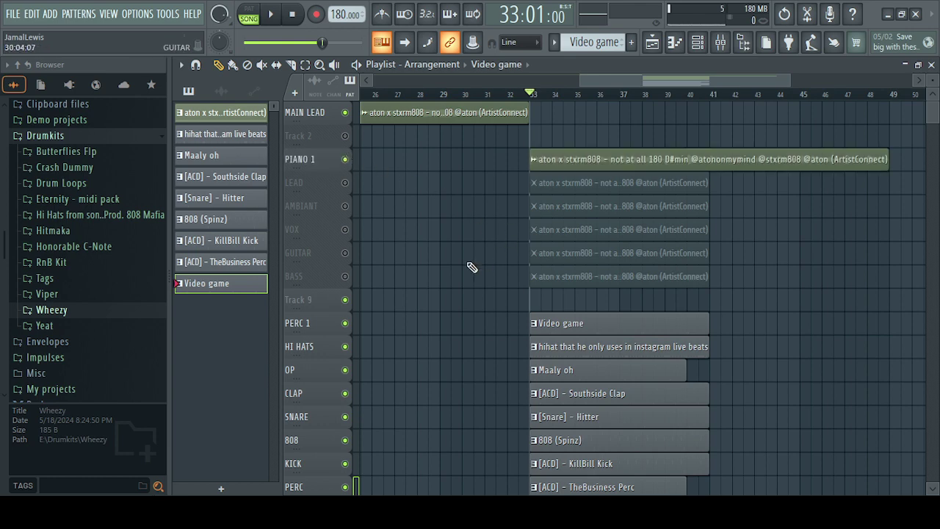
pyautogui.click(345, 230)
# Move the LEAD, AMBIANT, GUITAR and BASS clips so that they start at bar 41
pyautogui.moveTo(567, 188); pyautogui.dragTo(745, 191)
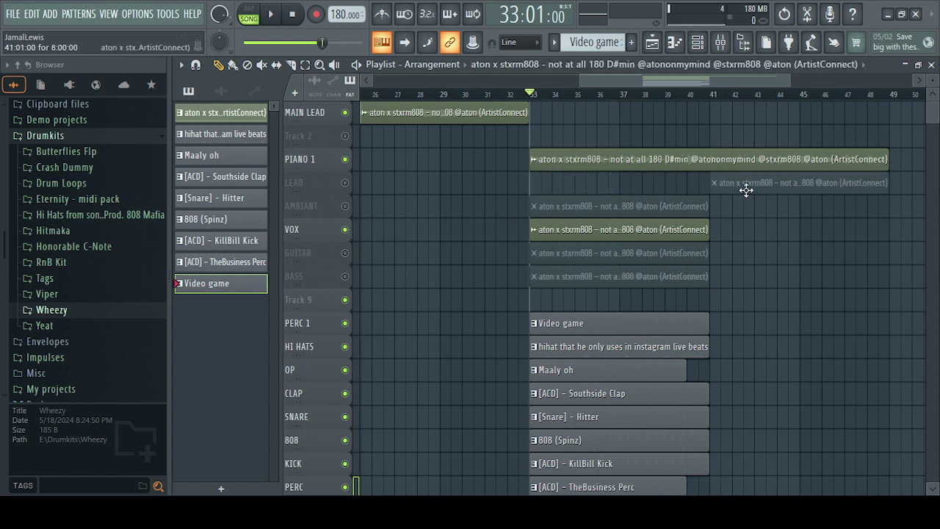
pyautogui.moveTo(651, 208); pyautogui.dragTo(830, 205)
pyautogui.moveTo(634, 253); pyautogui.dragTo(814, 252)
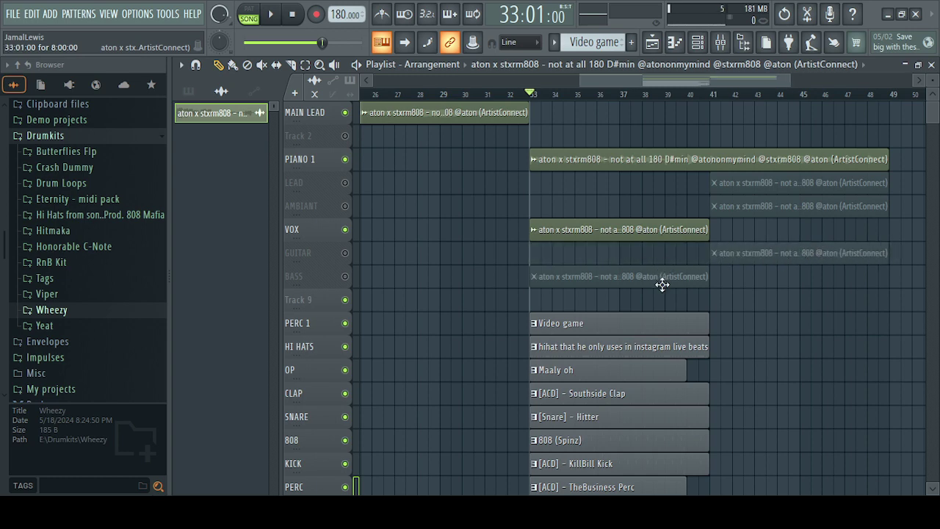
pyautogui.moveTo(663, 285); pyautogui.dragTo(850, 280)
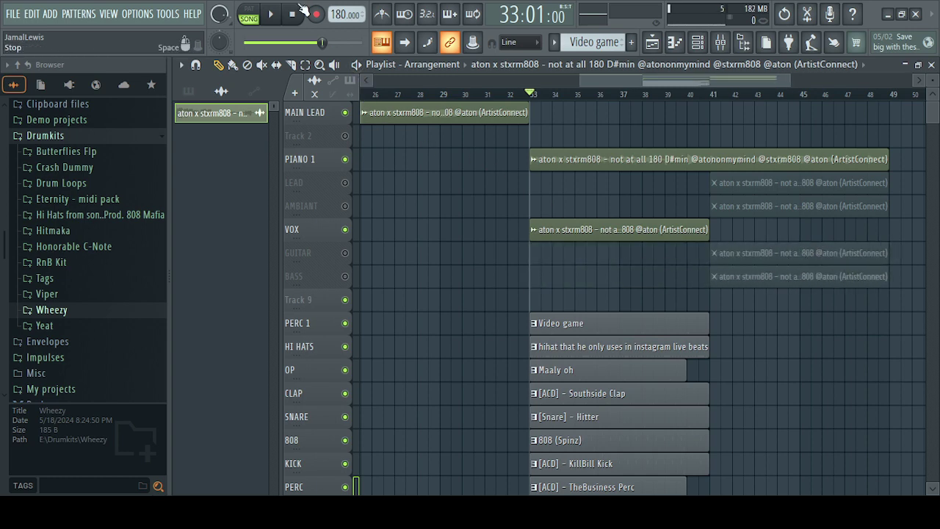
# Slice the MAIN LEAD clip at bar 17 and delete its second half
pyautogui.press('space')
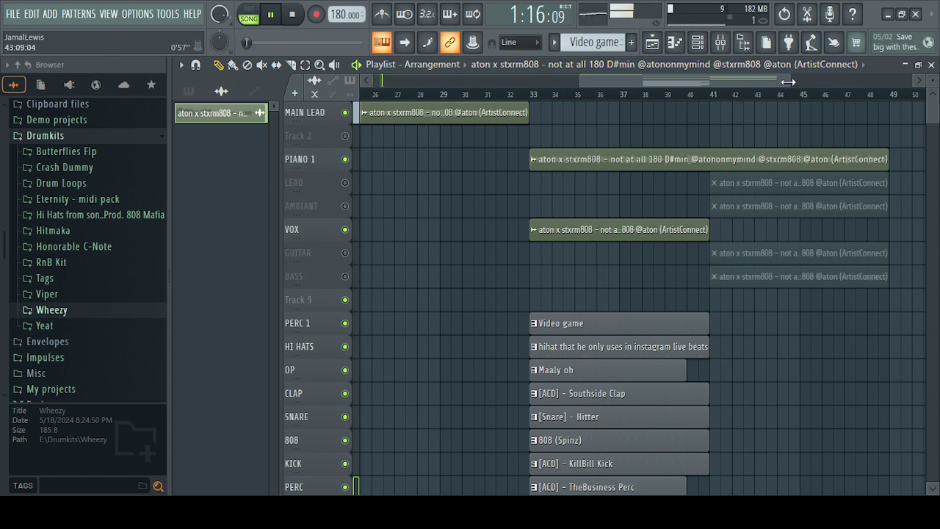
pyautogui.moveTo(789, 81); pyautogui.dragTo(704, 66)
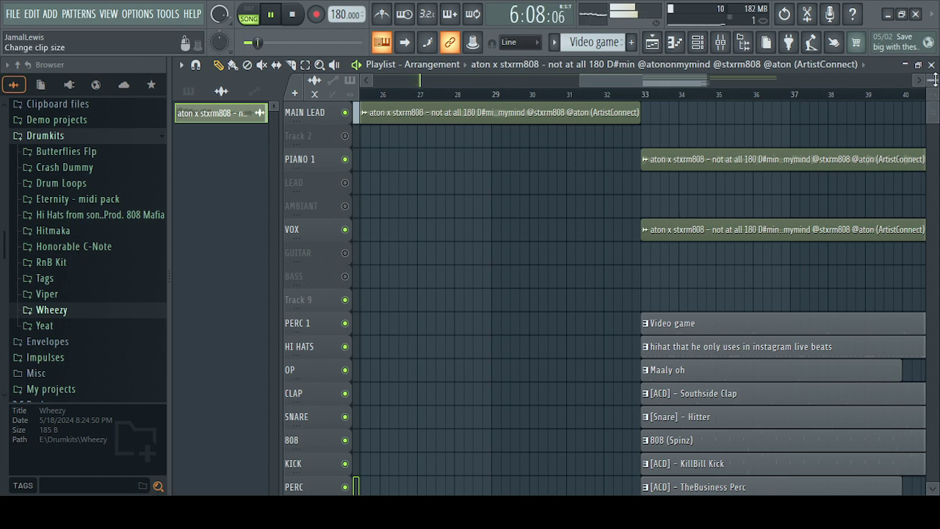
pyautogui.moveTo(935, 80); pyautogui.dragTo(934, 85)
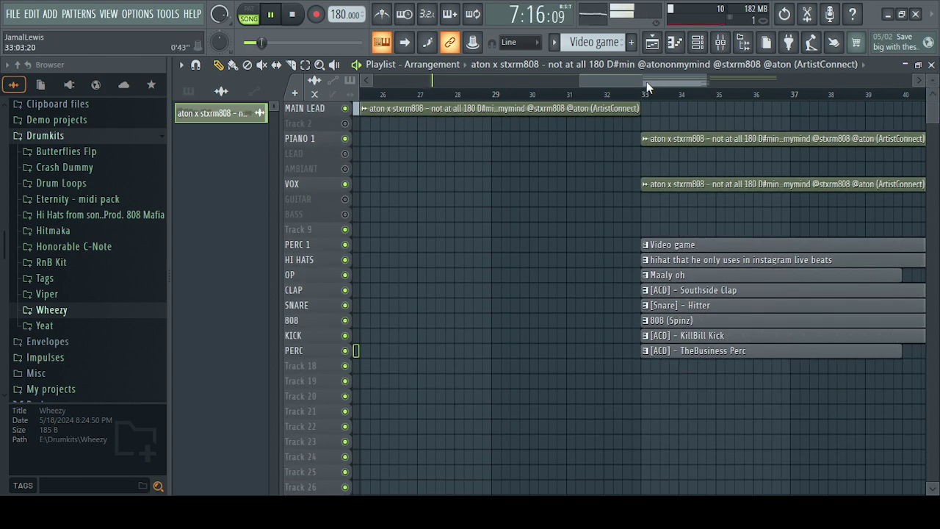
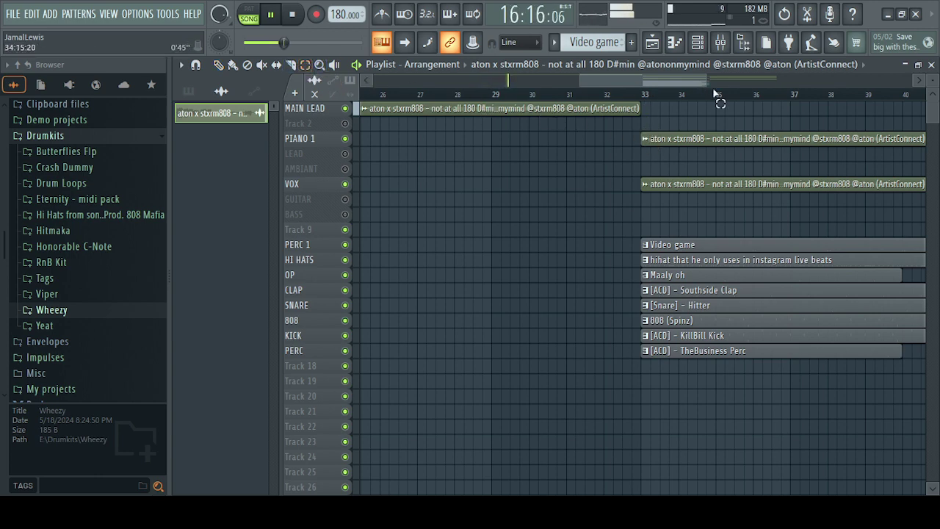
pyautogui.moveTo(936, 80); pyautogui.dragTo(936, 103)
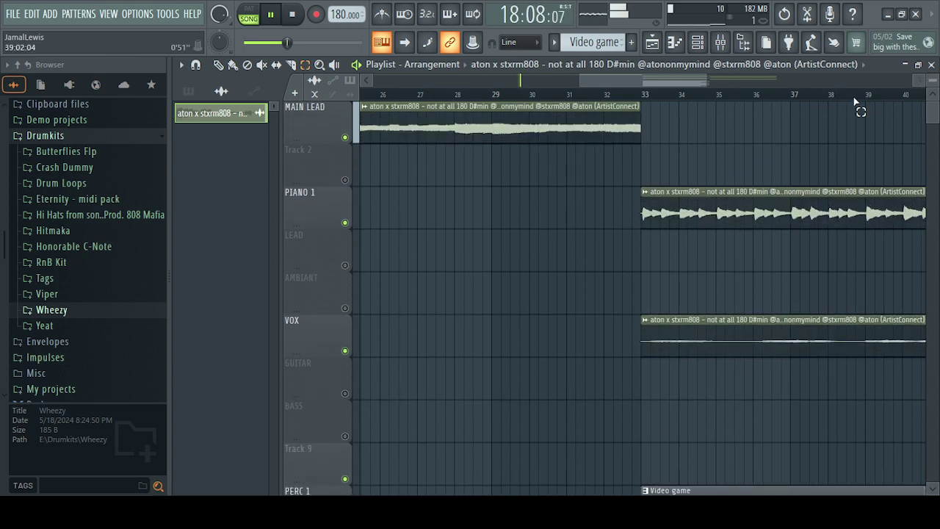
pyautogui.press('space')
pyautogui.moveTo(706, 80); pyautogui.dragTo(668, 84)
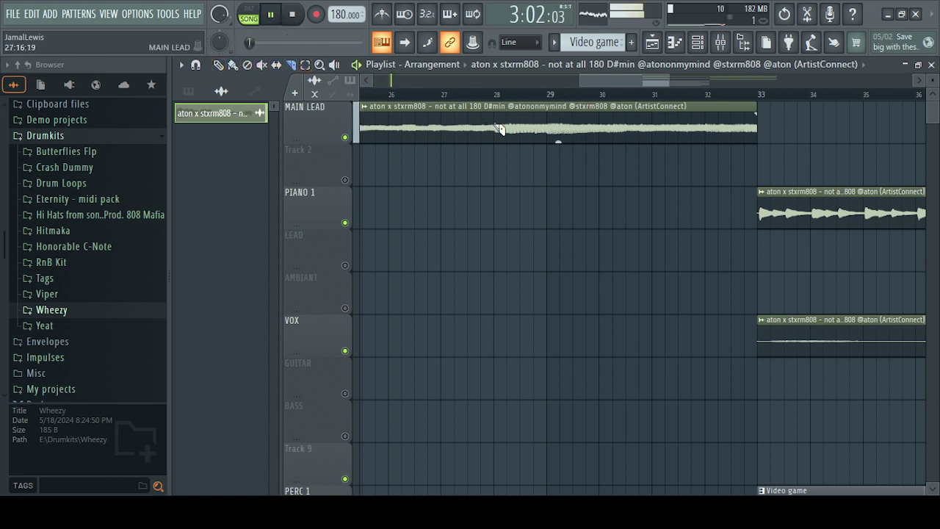
pyautogui.moveTo(578, 79); pyautogui.dragTo(371, 80)
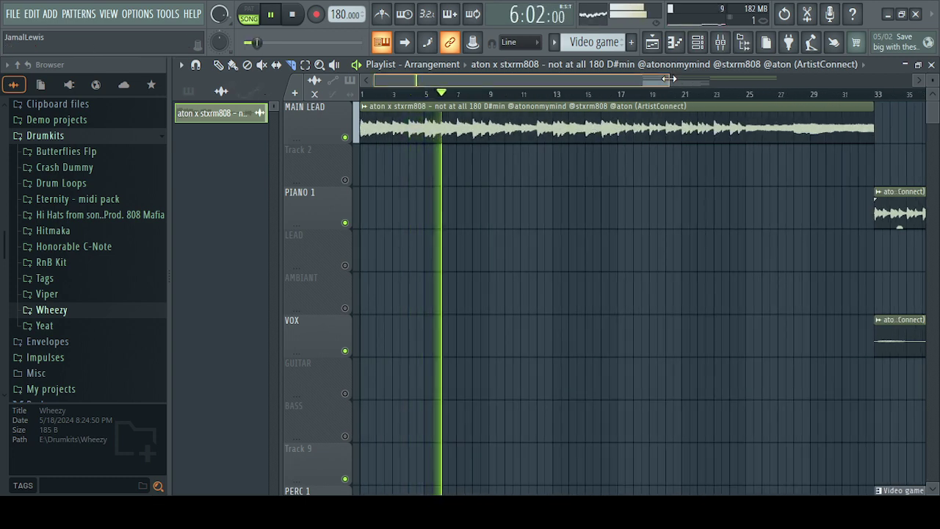
pyautogui.moveTo(669, 78); pyautogui.dragTo(555, 74)
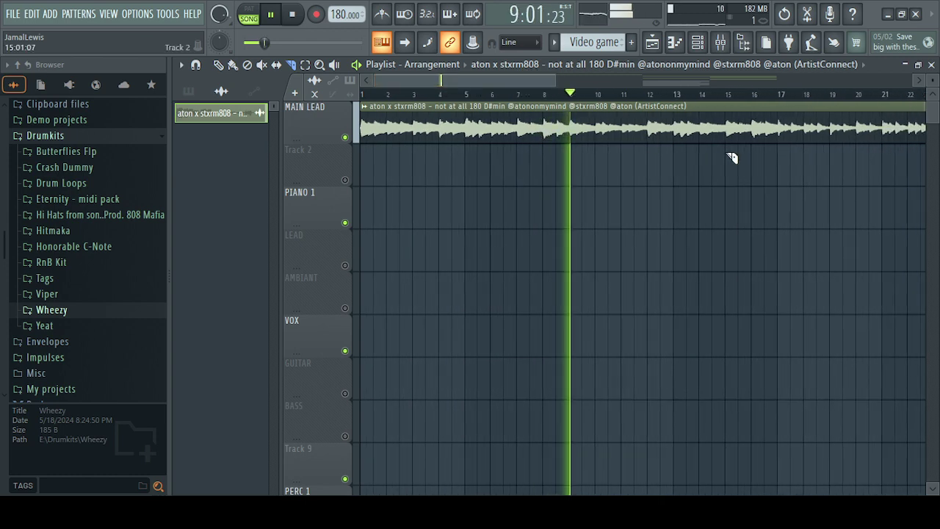
pyautogui.moveTo(784, 117); pyautogui.dragTo(781, 151)
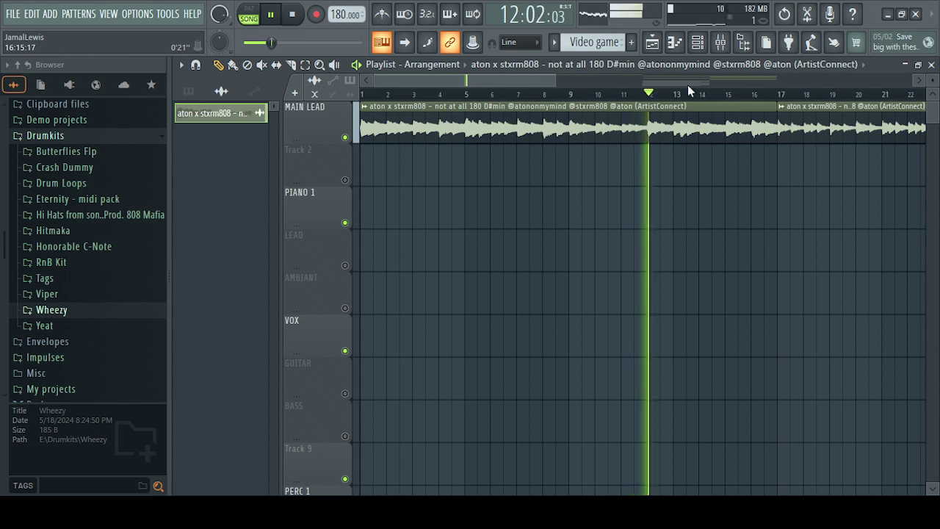
pyautogui.moveTo(553, 81); pyautogui.dragTo(698, 83)
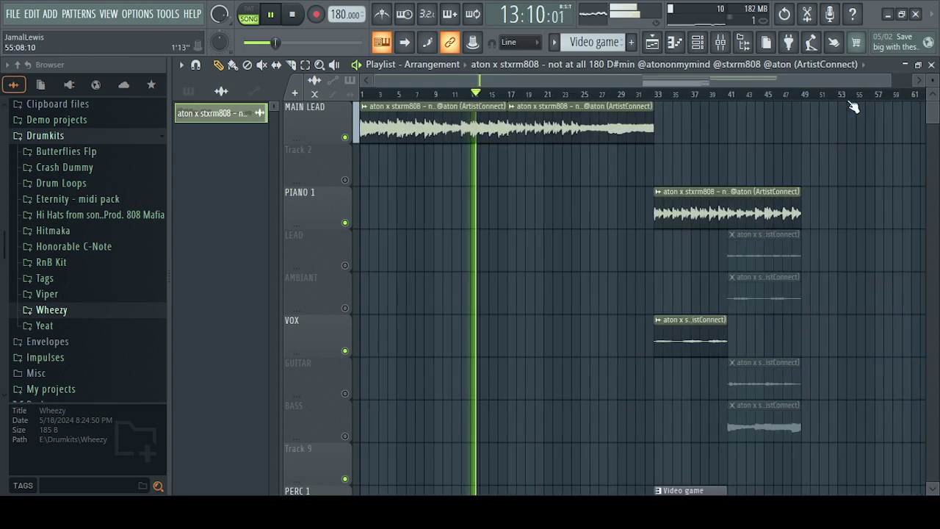
# Move all stem clips and drum patterns from bar 33 onward as one block so that they start at bar 17
pyautogui.click(305, 65)
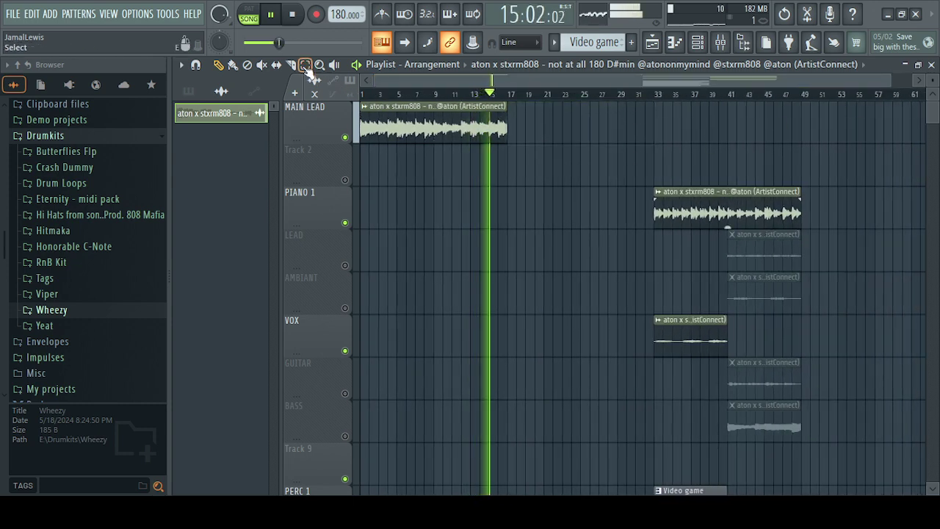
pyautogui.press('space')
pyautogui.moveTo(656, 188); pyautogui.dragTo(794, 341)
pyautogui.scroll(10, 808, 294)
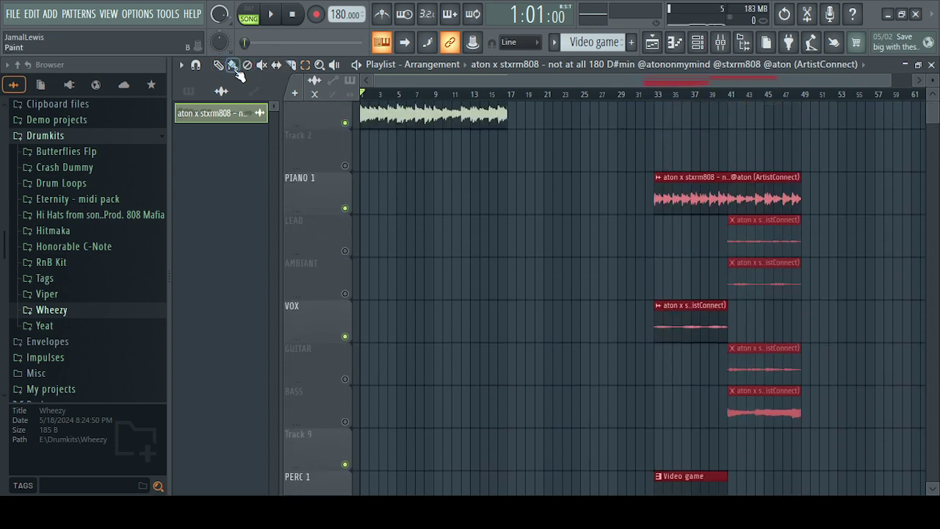
pyautogui.scroll(1, 680, 269)
pyautogui.moveTo(705, 210); pyautogui.dragTo(560, 206)
pyautogui.click(751, 192)
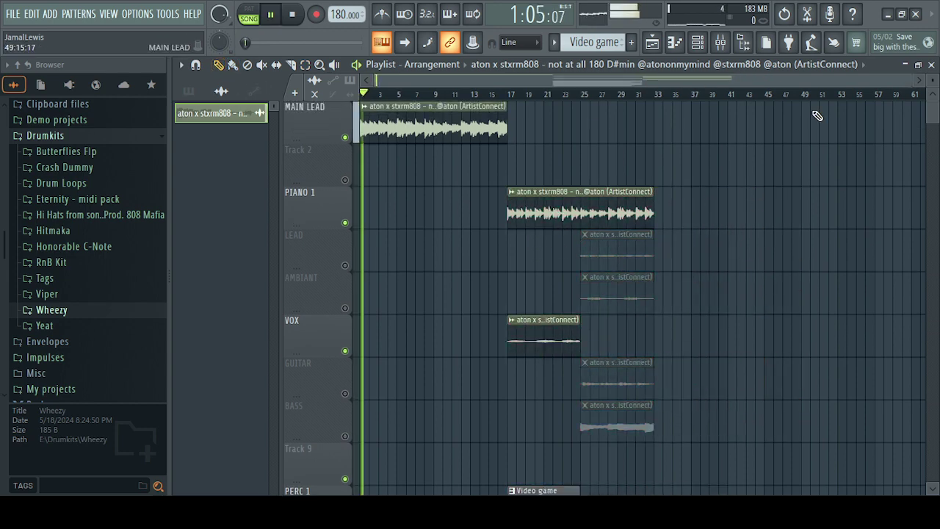
# Move the LEAD and AMBIANT clips to start at bar 17 and unmute both tracks
pyautogui.moveTo(910, 78); pyautogui.dragTo(650, 83)
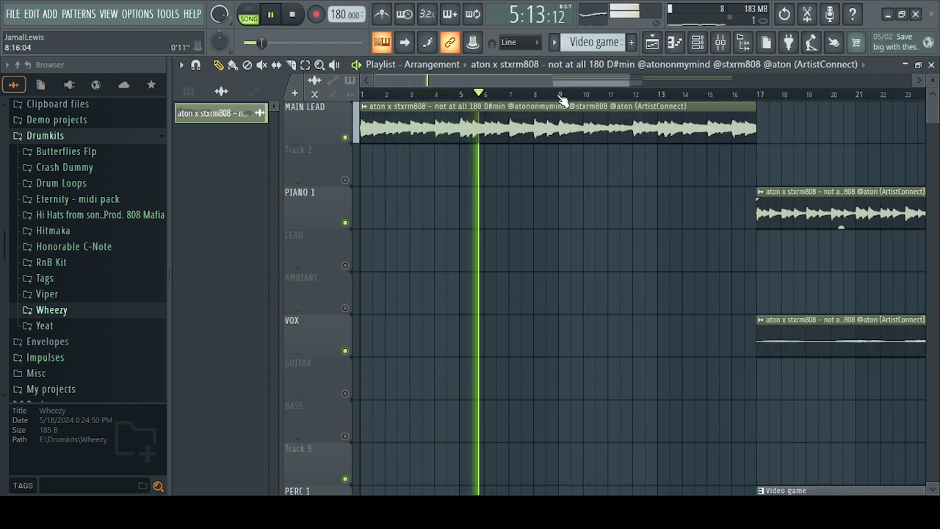
pyautogui.click(659, 95)
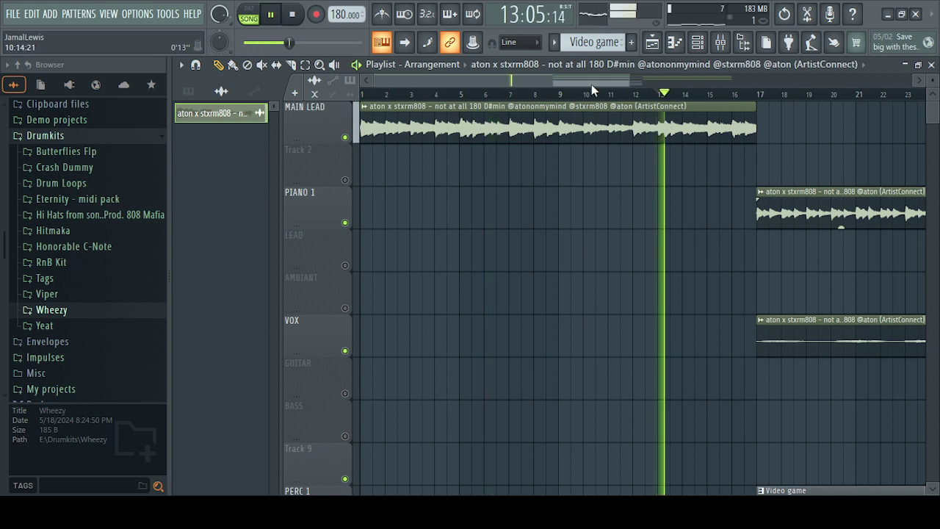
pyautogui.moveTo(592, 82); pyautogui.dragTo(706, 89)
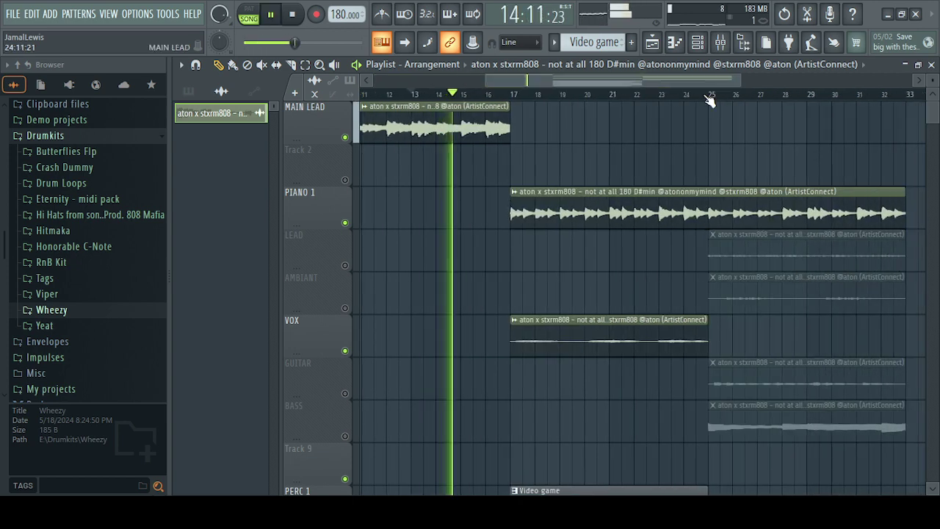
pyautogui.moveTo(750, 263); pyautogui.dragTo(568, 258)
pyautogui.click(345, 265)
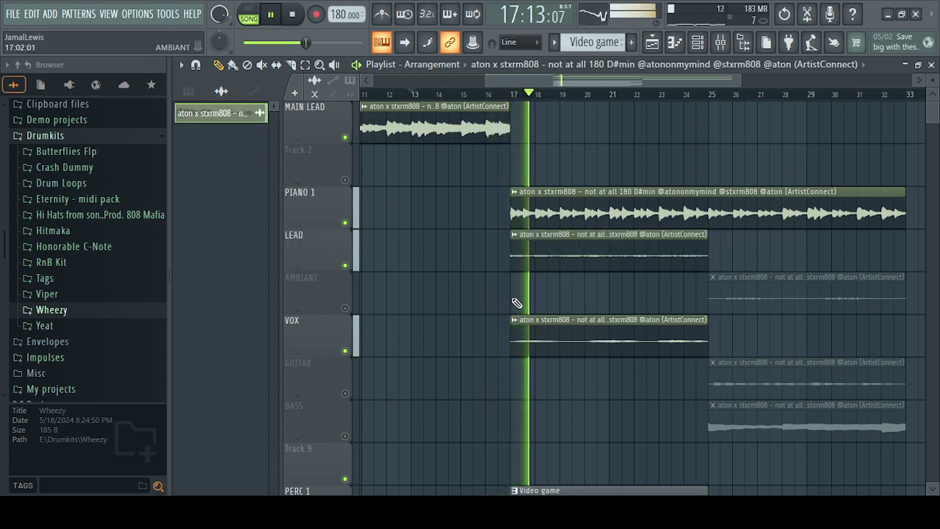
pyautogui.moveTo(757, 287); pyautogui.dragTo(550, 292)
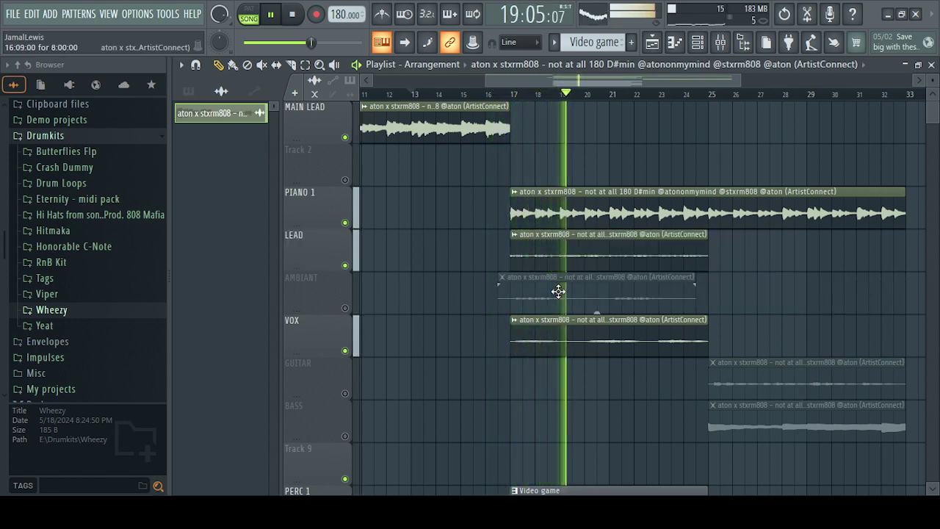
pyautogui.click(345, 308)
# Move the GUITAR and BASS clips to start at bar 17, unmuting both tracks and muting VOX
pyautogui.scroll(-2, 573, 316)
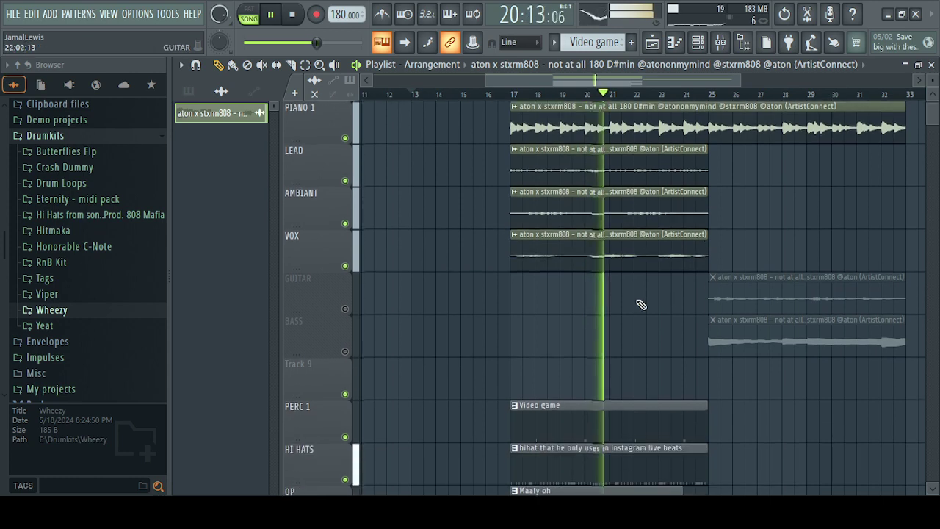
pyautogui.moveTo(777, 279); pyautogui.dragTo(573, 285)
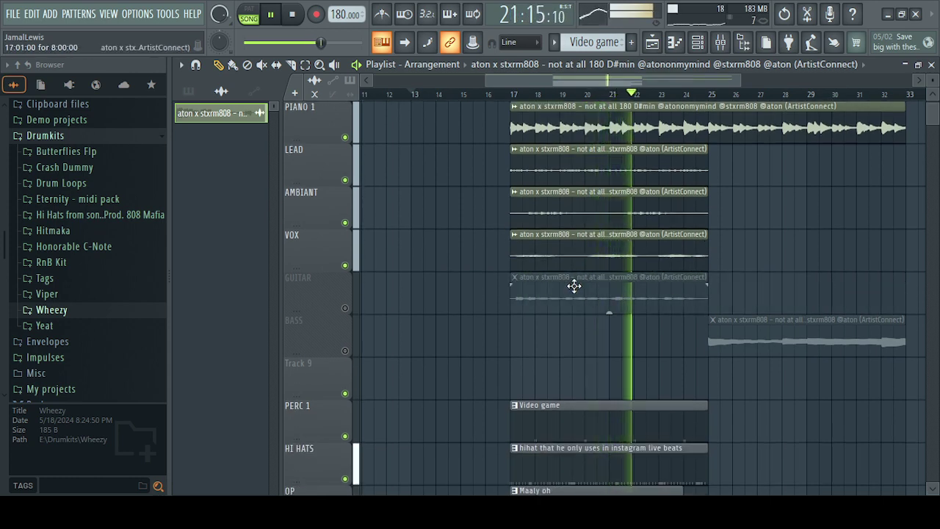
pyautogui.click(345, 308)
pyautogui.click(346, 265)
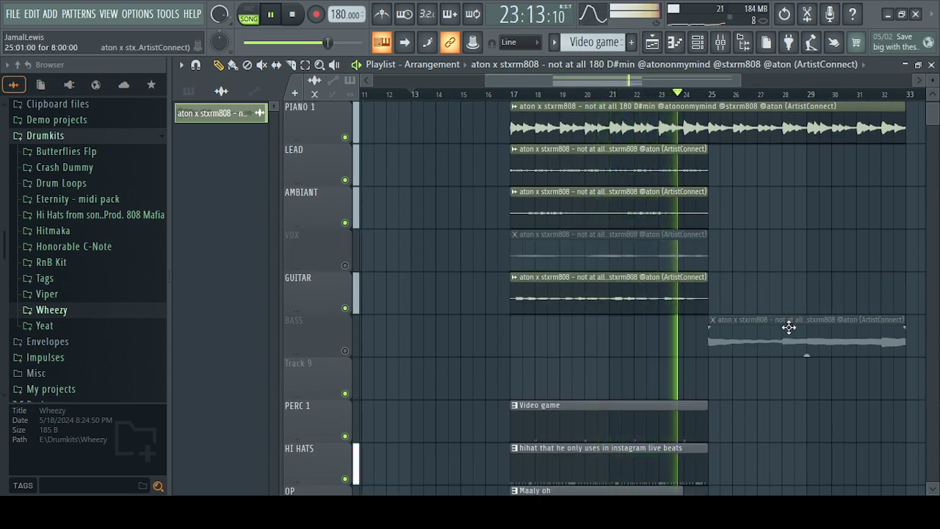
pyautogui.moveTo(787, 327); pyautogui.dragTo(596, 338)
pyautogui.click(345, 351)
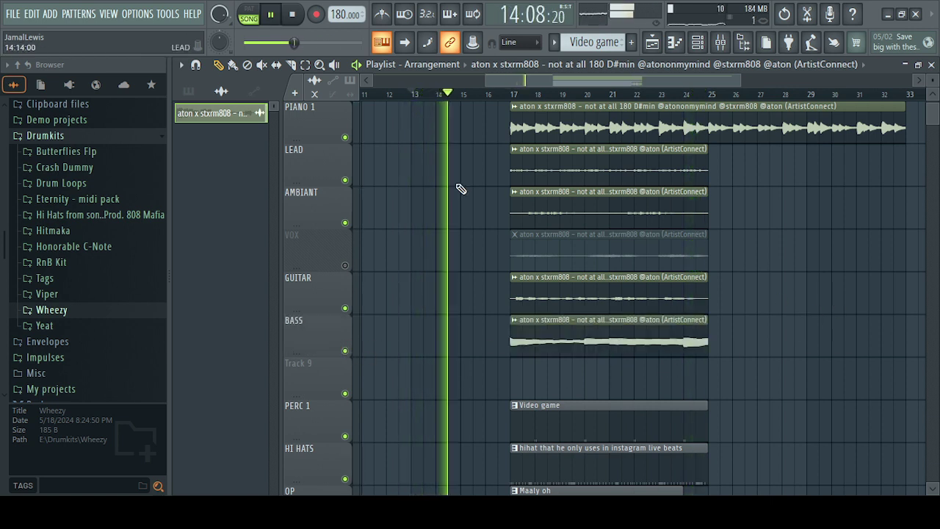
# Duplicate the eight-bar stem clips and drum patterns, all except PIANO 1, from bar 17 to bar 25
pyautogui.click(305, 65)
pyautogui.moveTo(545, 162); pyautogui.dragTo(635, 458)
pyautogui.scroll(10, 657, 377)
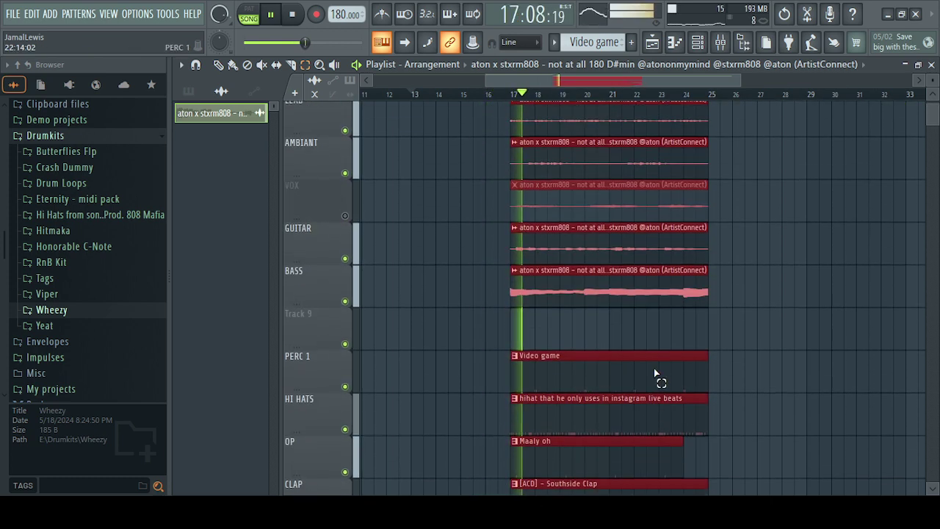
pyautogui.click(219, 65)
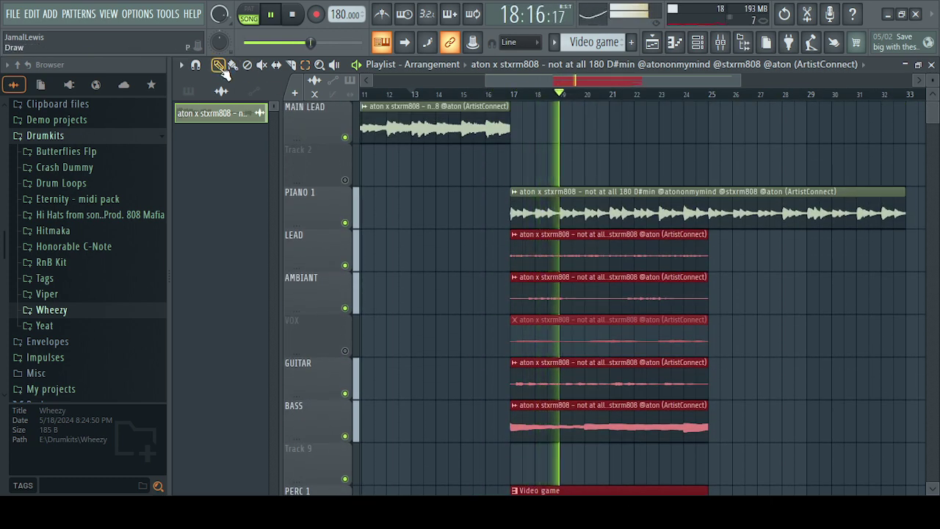
pyautogui.moveTo(549, 258); pyautogui.dragTo(750, 274)
pyautogui.click(787, 478)
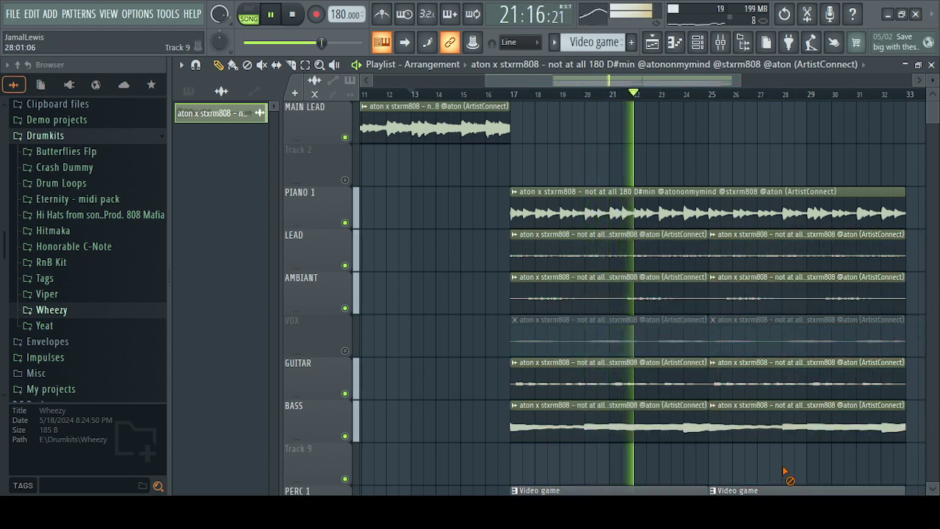
# Place a copy of the 16-bar PIANO 1 clip at bar 33
pyautogui.scroll(-2, 743, 95)
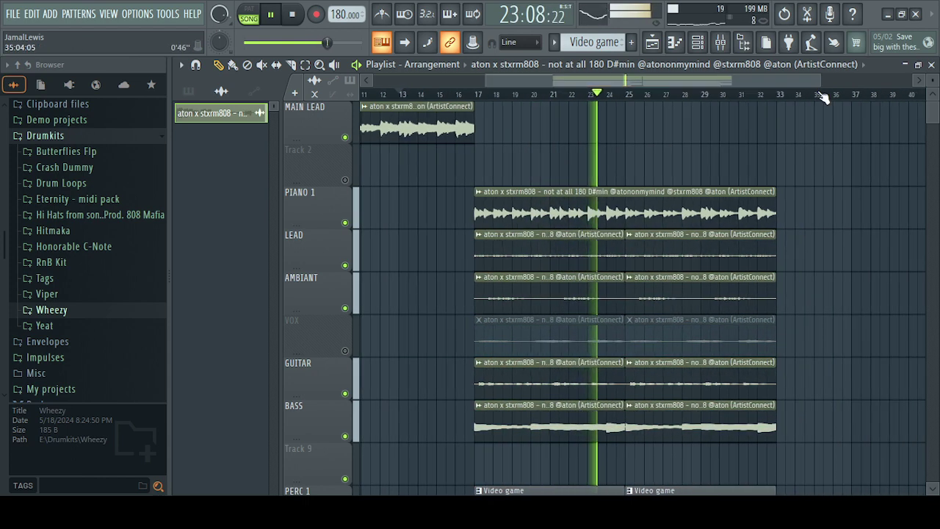
pyautogui.scroll(-1, 838, 193)
pyautogui.scroll(-4, 835, 202)
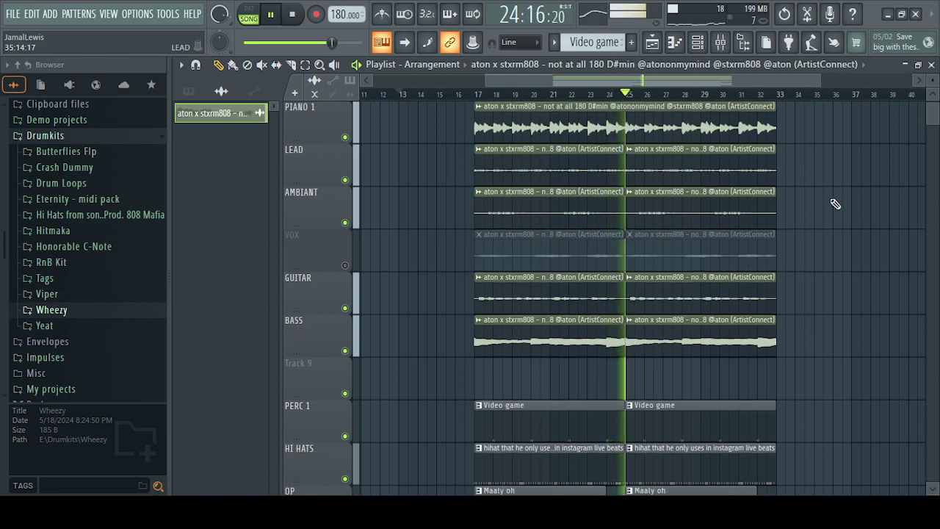
pyautogui.moveTo(931, 118); pyautogui.dragTo(935, 97)
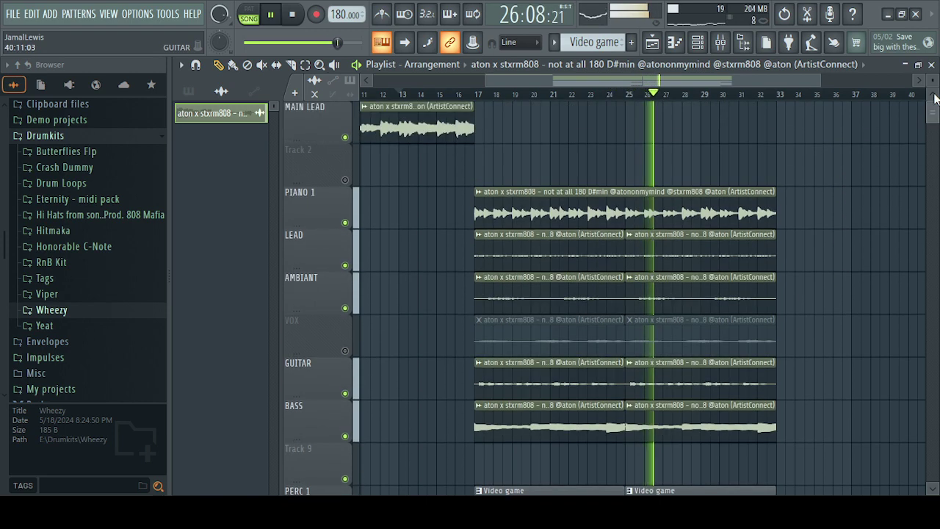
pyautogui.scroll(-6, 932, 110)
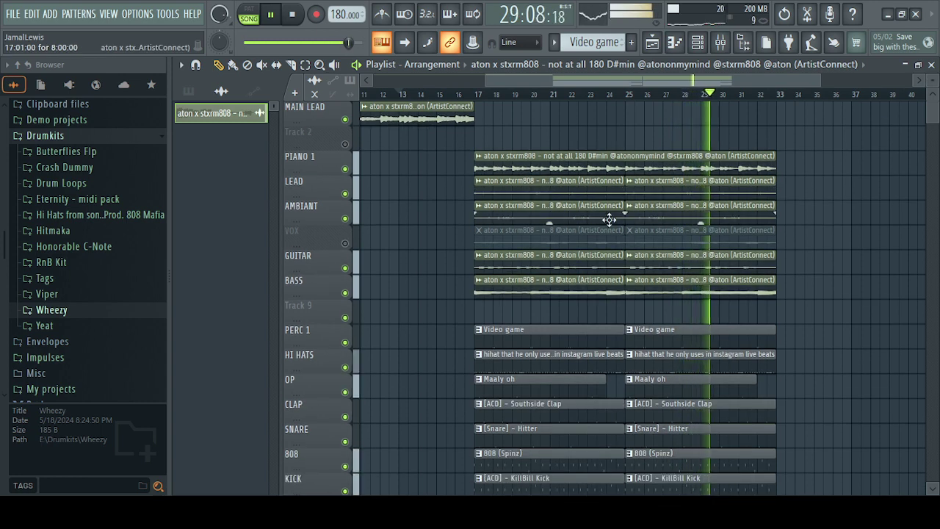
pyautogui.click(788, 166)
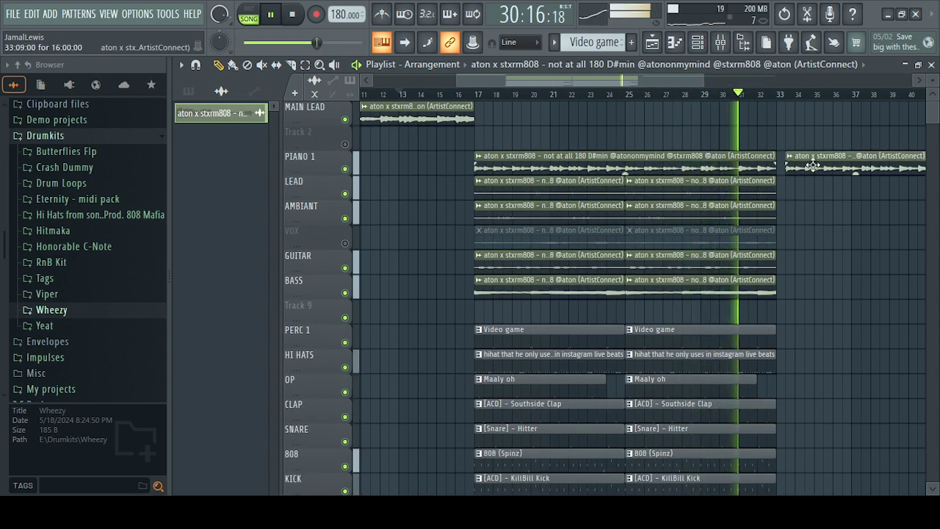
# Copy the drum patterns from bar 25 to bar 33, keeping only the HI HATS, CLAP, SNARE and 808 copies, and play the section
pyautogui.scroll(-4, 835, 238)
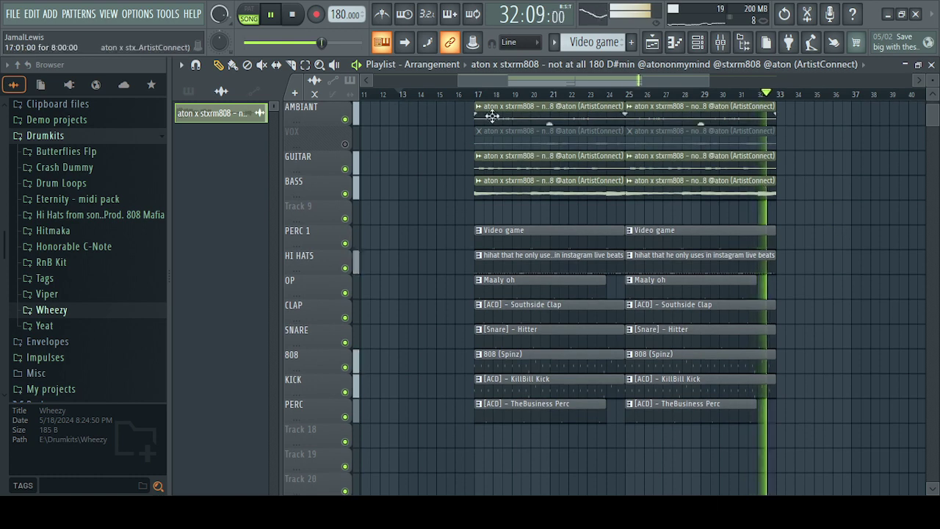
pyautogui.press('space')
pyautogui.moveTo(667, 236); pyautogui.dragTo(724, 421)
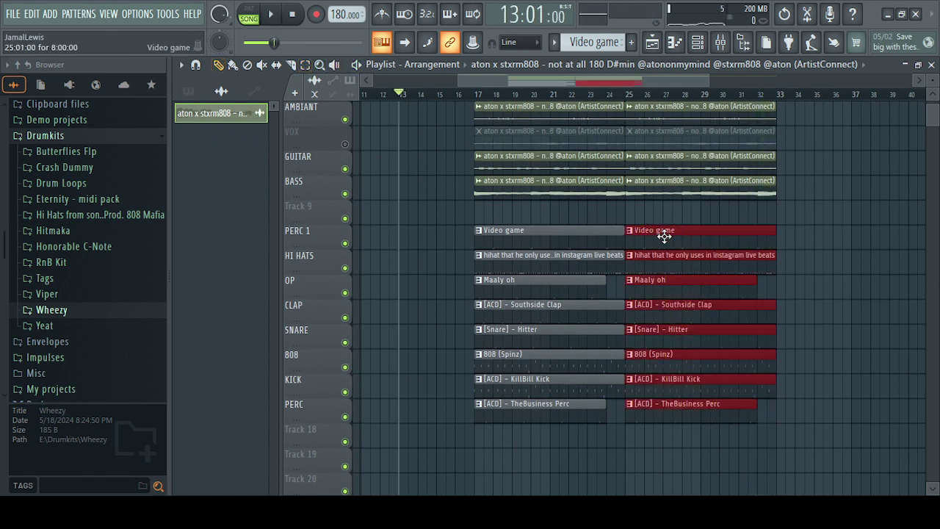
pyautogui.moveTo(664, 235); pyautogui.dragTo(814, 242)
pyautogui.click(836, 200)
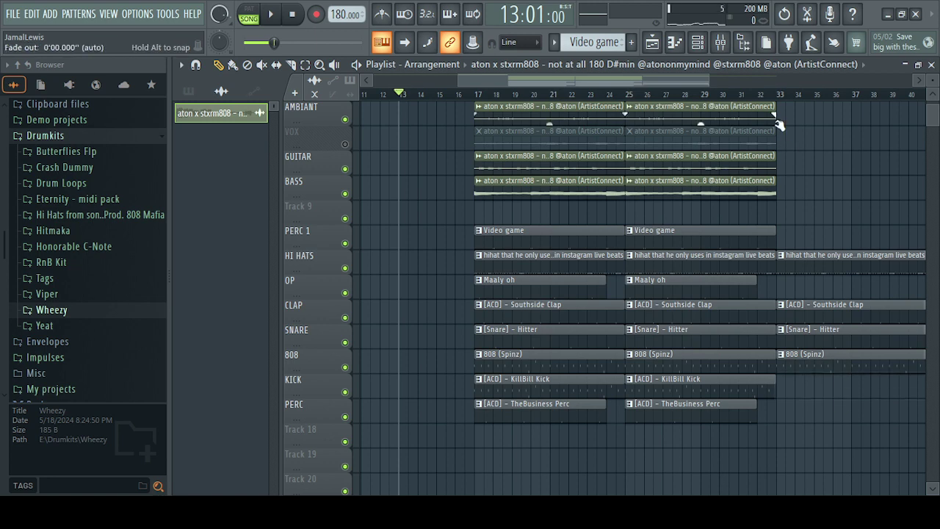
pyautogui.press('space')
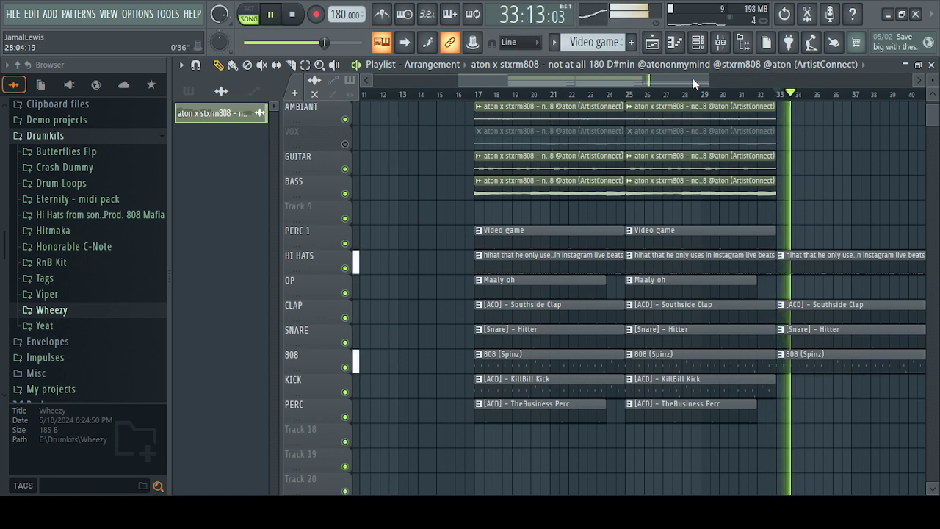
pyautogui.scroll(3, 821, 232)
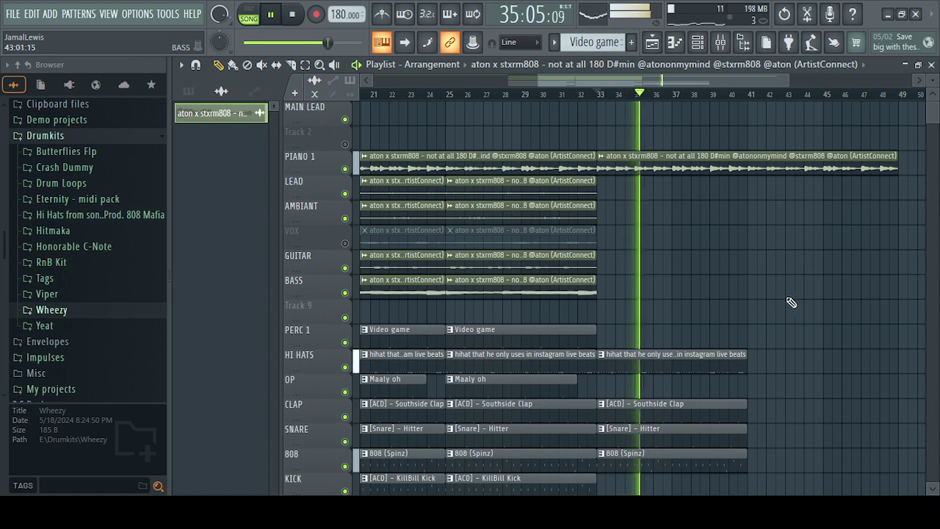
# Duplicate the HI HATS, CLAP, SNARE and 808 patterns from bar 33 to bar 41 and stop playback
pyautogui.scroll(-2, 789, 299)
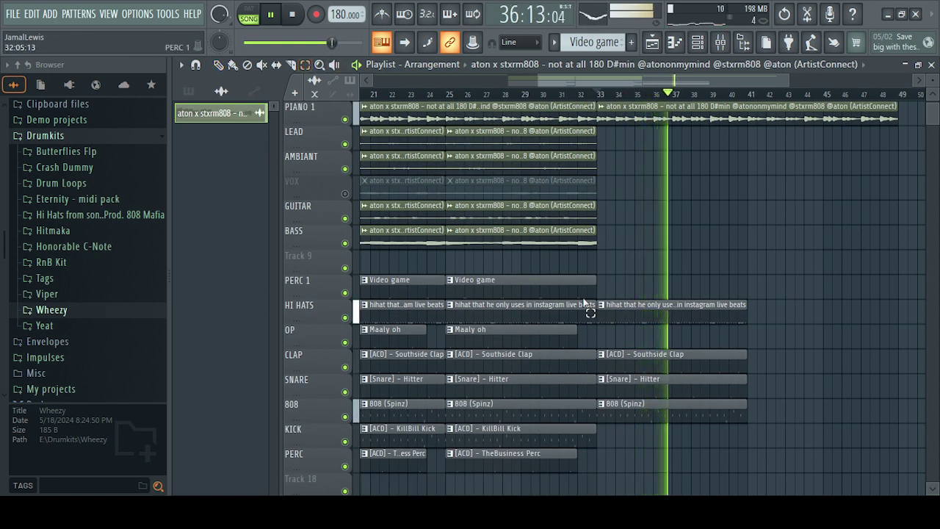
pyautogui.moveTo(587, 304); pyautogui.dragTo(630, 383)
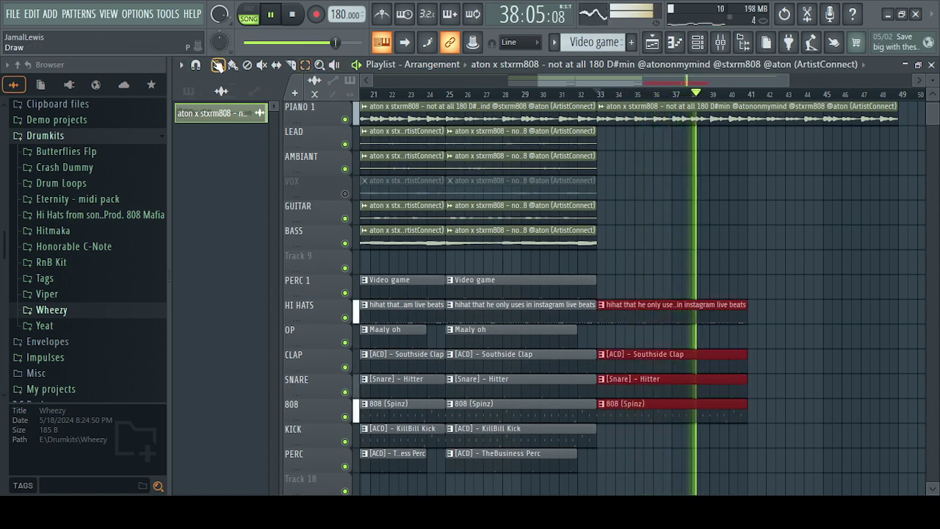
pyautogui.hotkey('ctrl', 'b')
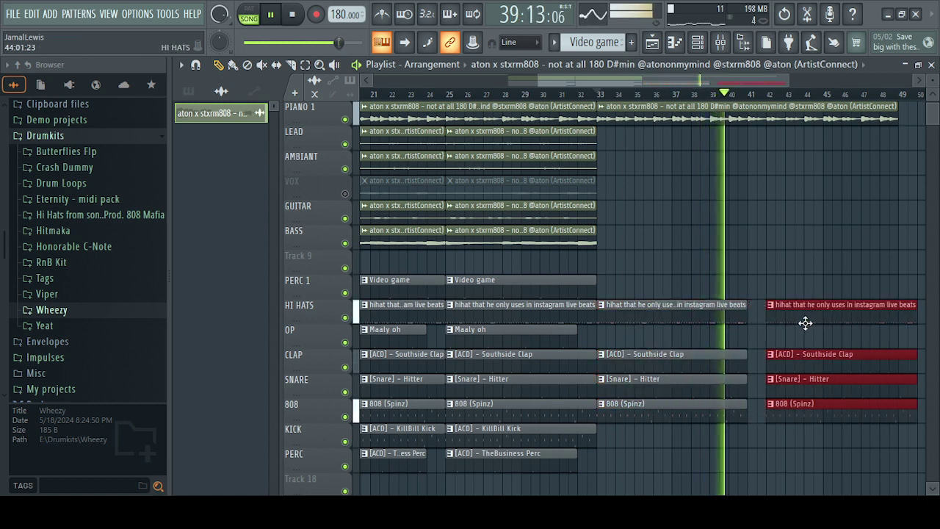
pyautogui.hotkey('ctrl', 'd')
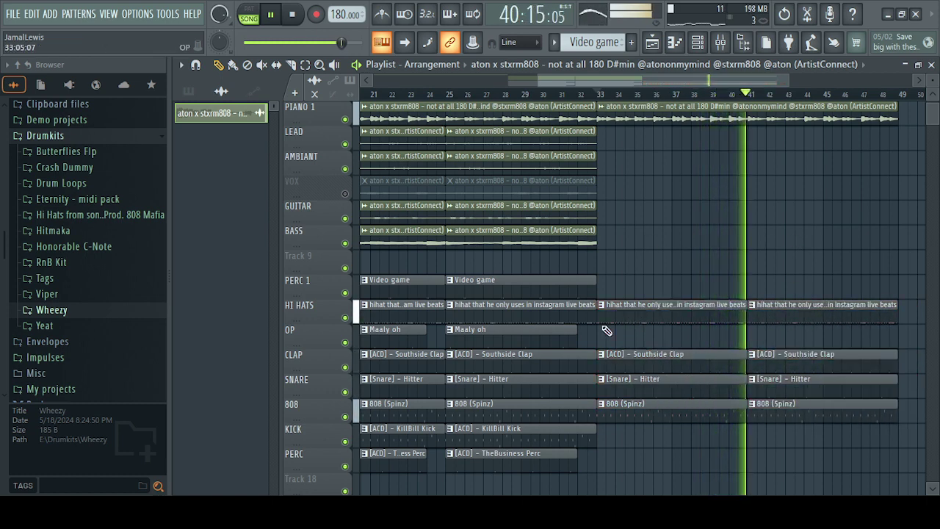
pyautogui.press('space')
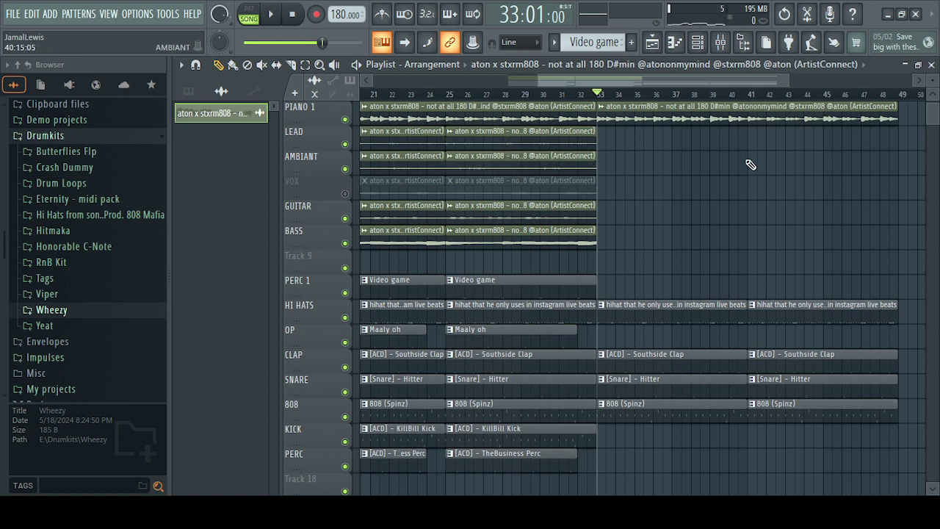
# Place an AMBIANT clip at bar 41 and copies of the PIANO 1, AMBIANT and GUITAR clips at bar 49 during playback
pyautogui.press('space')
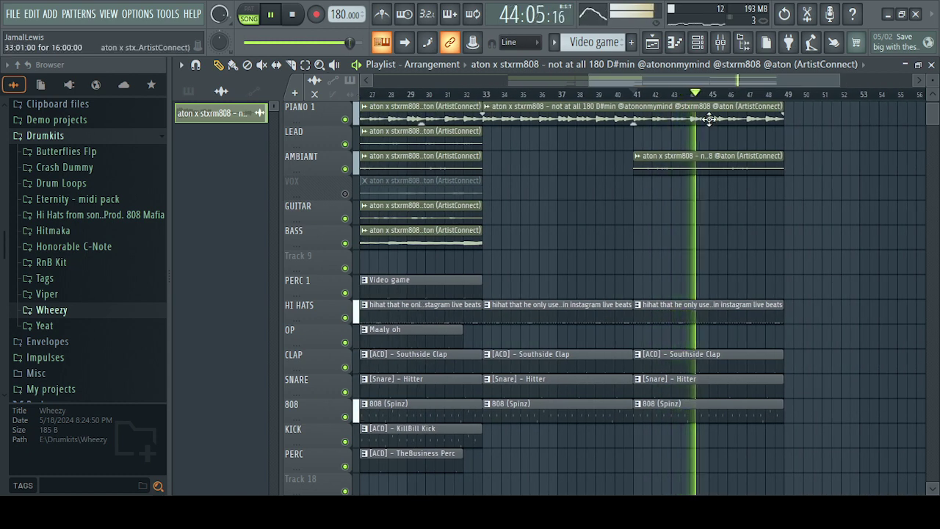
pyautogui.click(794, 119)
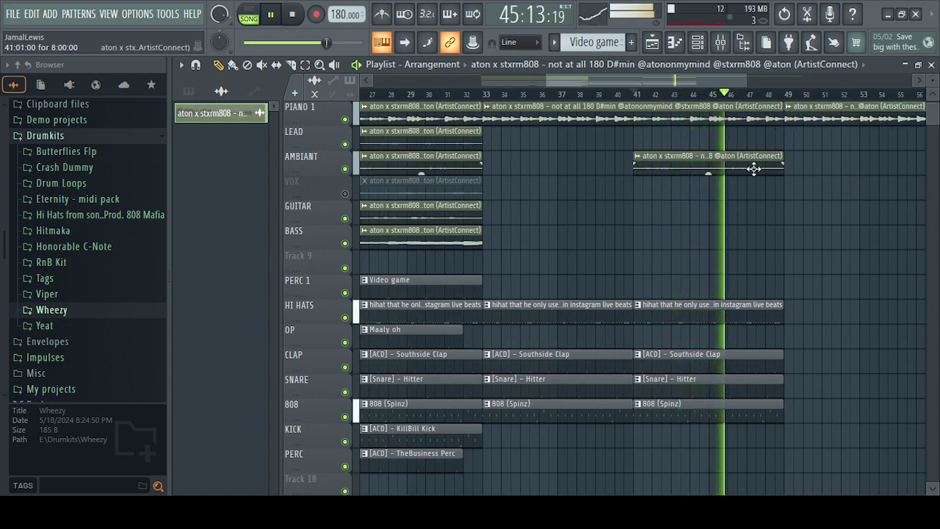
pyautogui.click(792, 171)
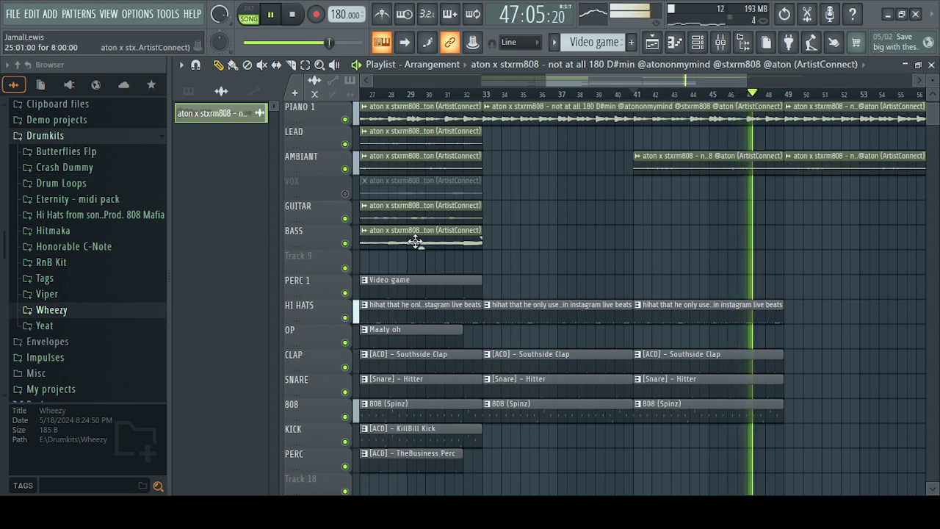
pyautogui.click(787, 214)
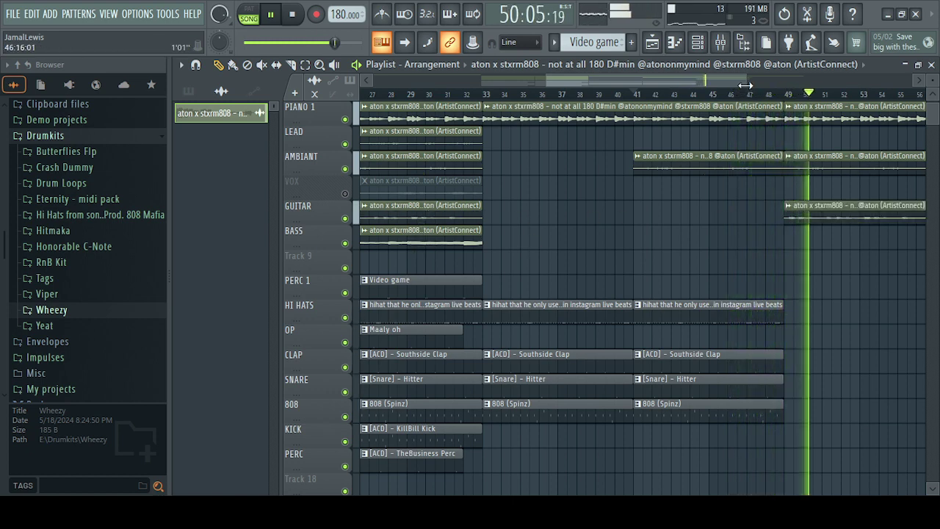
# Copy the drum patterns from bar 25 to bar 49, removing the PERC 1 and PERC copies
pyautogui.moveTo(746, 85); pyautogui.dragTo(798, 80)
pyautogui.hscroll(-5, 392, 119)
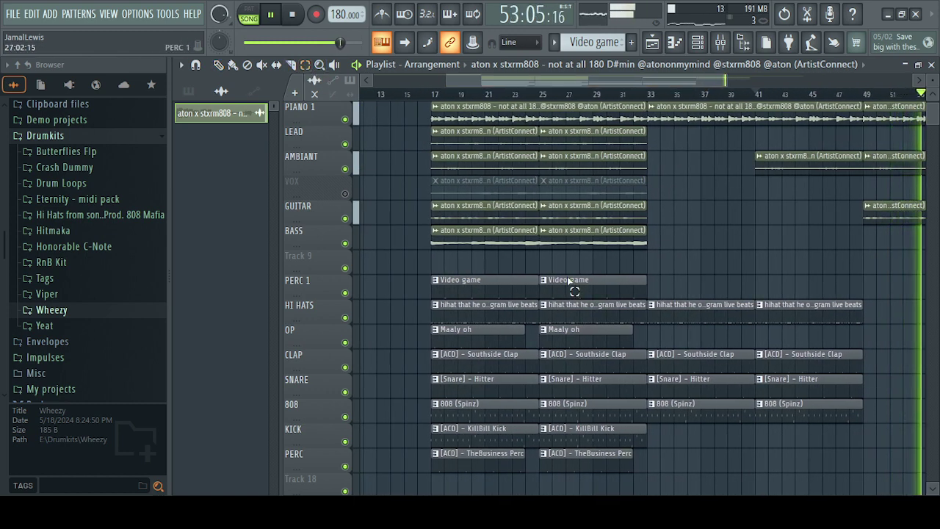
pyautogui.moveTo(567, 276); pyautogui.dragTo(613, 471)
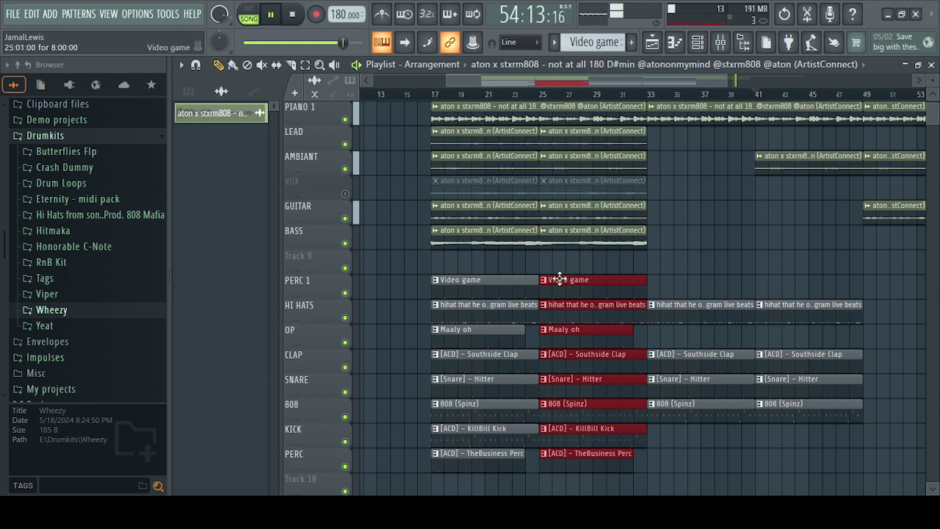
pyautogui.moveTo(569, 285); pyautogui.dragTo(847, 286)
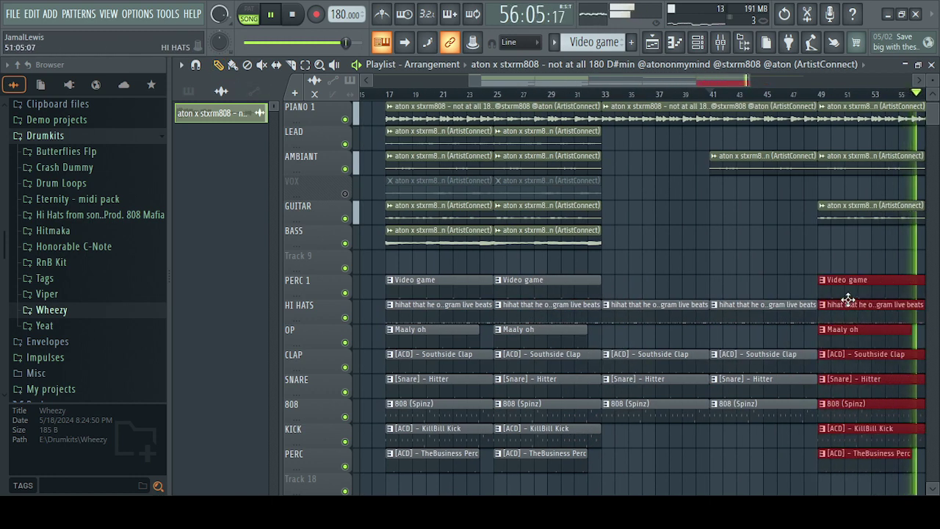
pyautogui.press('space')
pyautogui.click(835, 282)
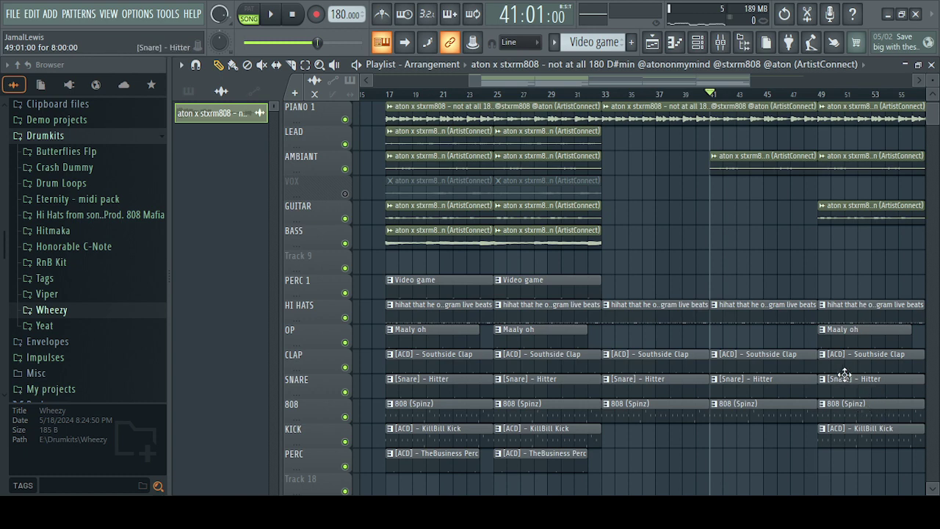
# Play the section and place copies of the AMBIANT, KICK and 808 clips at bar 57
pyautogui.click(820, 95)
pyautogui.press('space')
pyautogui.moveTo(749, 80); pyautogui.dragTo(842, 80)
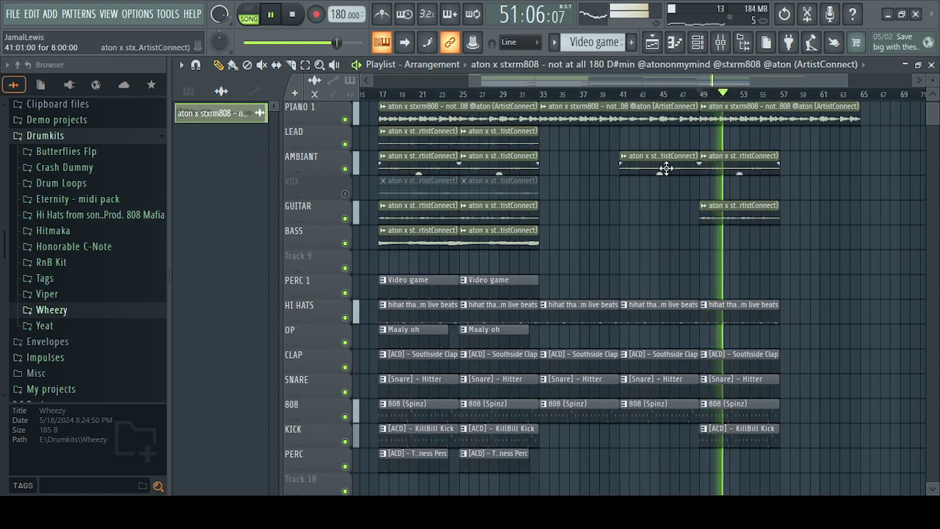
pyautogui.click(786, 171)
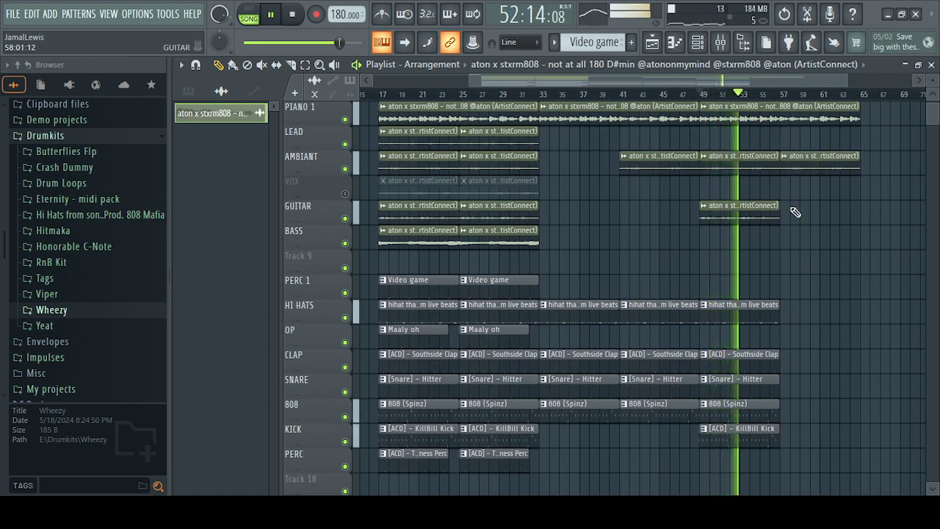
pyautogui.click(744, 441)
pyautogui.click(785, 435)
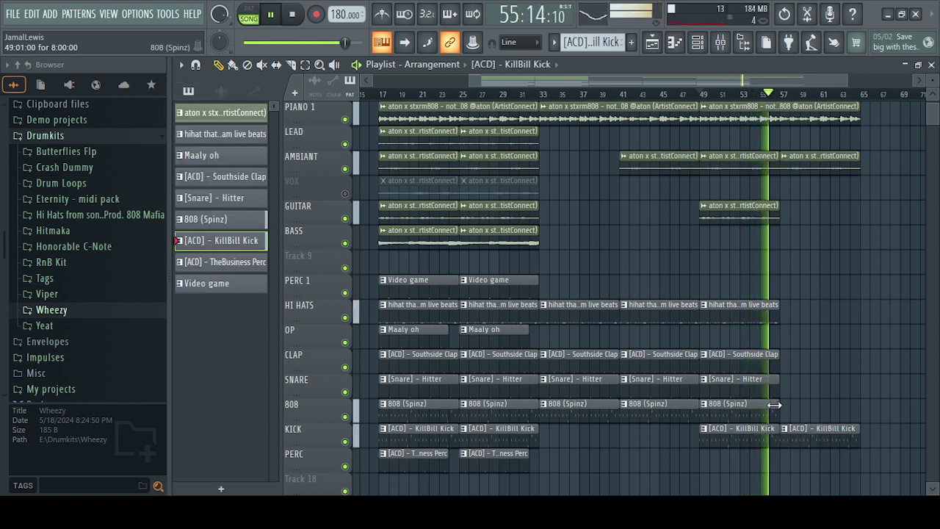
pyautogui.moveTo(764, 417)
pyautogui.mouseDown()
pyautogui.moveTo(774, 416)
pyautogui.moveTo(766, 413)
pyautogui.mouseUp()
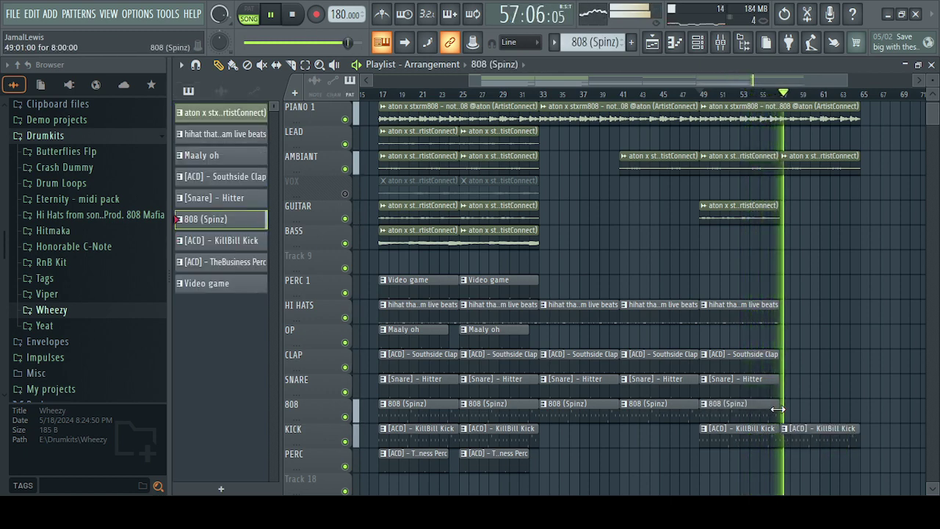
pyautogui.click(782, 408)
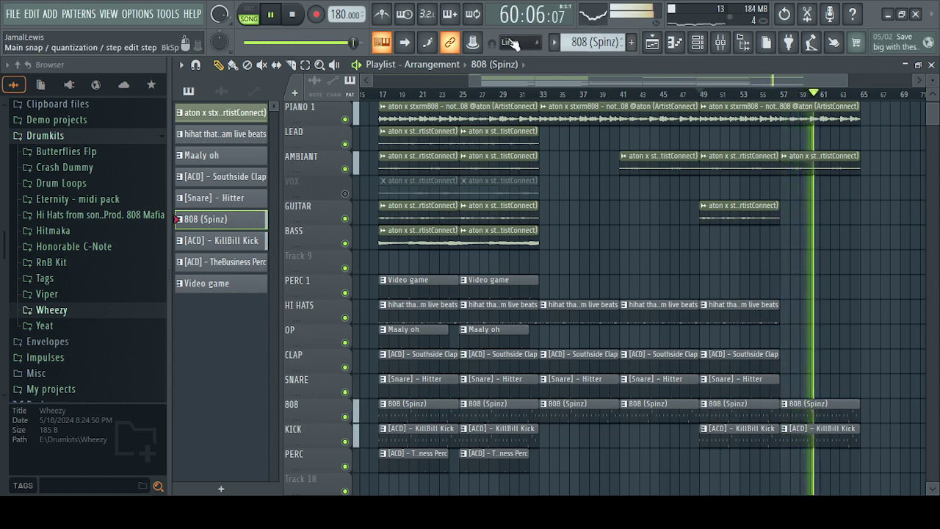
# Place a copy of the 16-bar MAIN LEAD intro clip at bar 65
pyautogui.moveTo(467, 82); pyautogui.dragTo(387, 81)
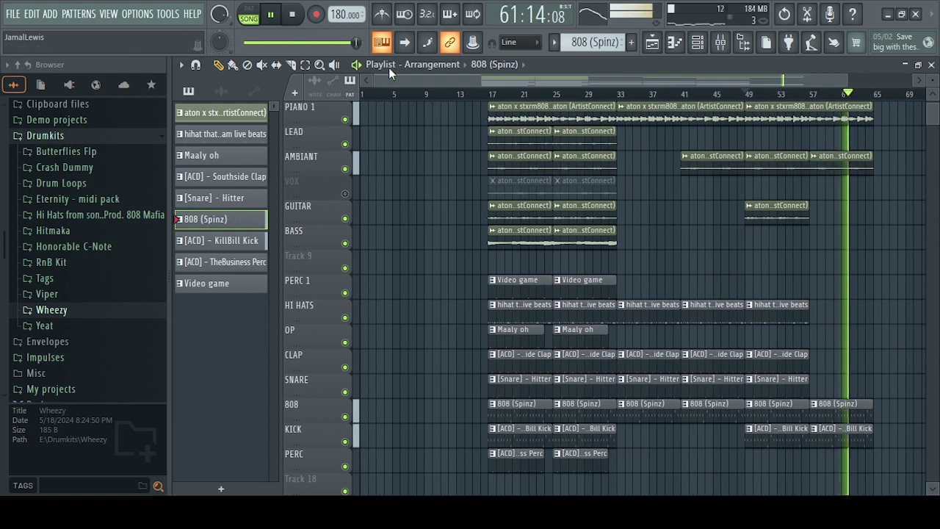
pyautogui.scroll(2, 401, 110)
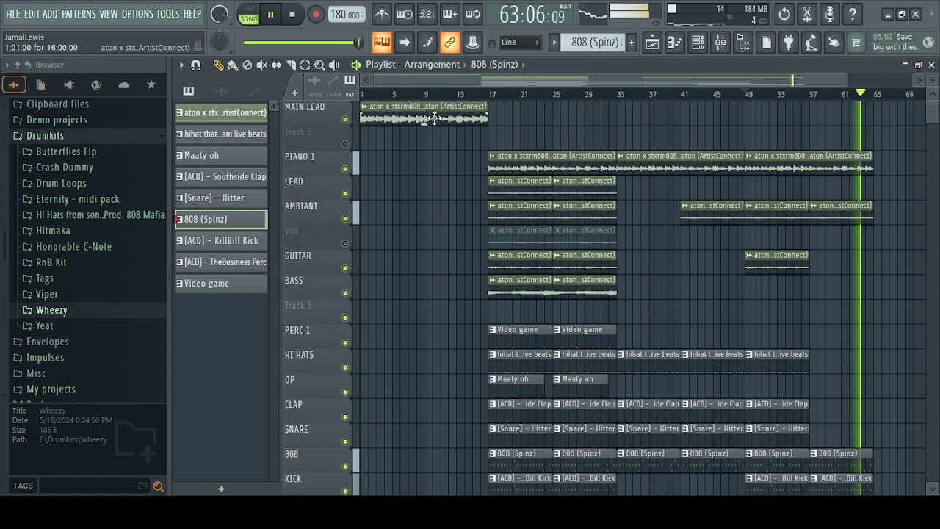
pyautogui.click(434, 118)
pyautogui.click(886, 114)
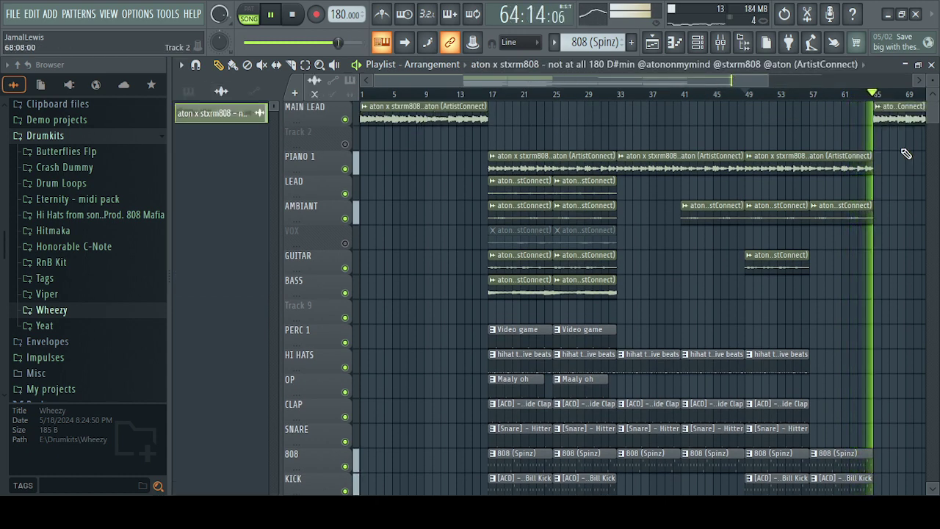
# Duplicate all clips from bar 17 through the MAIN LEAD clip at bar 65, placing the copies from bar 81 onward
pyautogui.moveTo(764, 79); pyautogui.dragTo(886, 83)
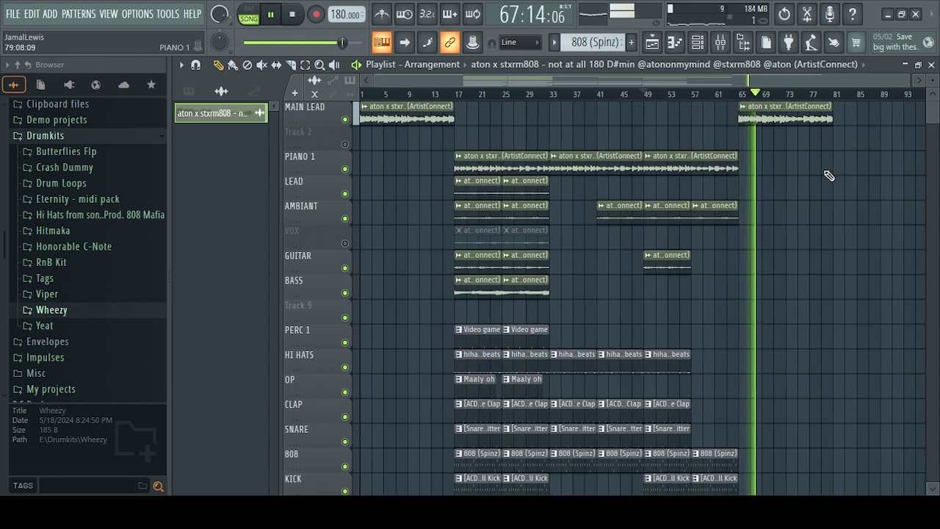
pyautogui.scroll(-1, 801, 176)
pyautogui.scroll(1, 799, 178)
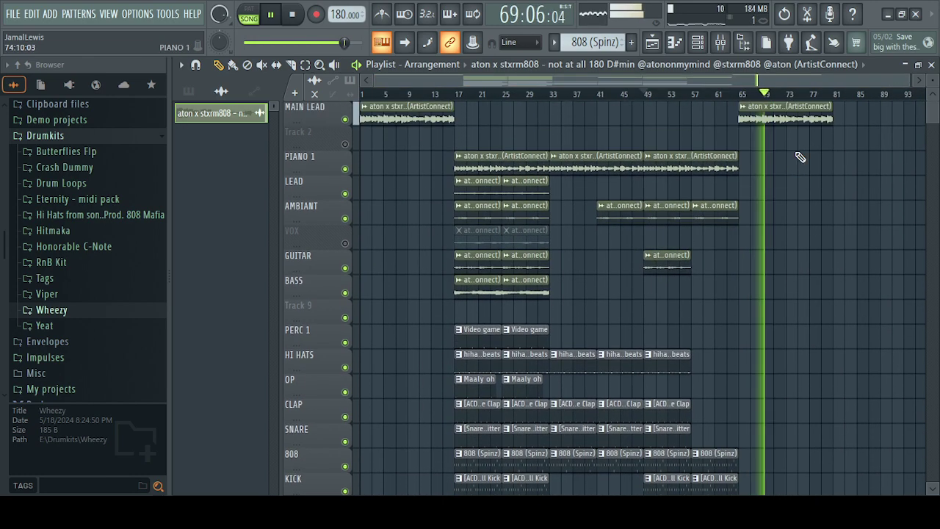
pyautogui.moveTo(937, 80); pyautogui.dragTo(936, 73)
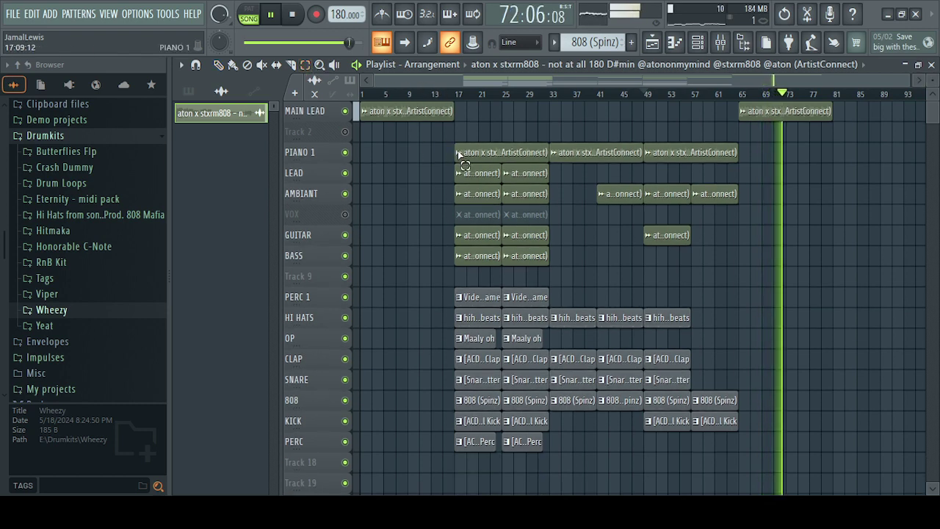
pyautogui.moveTo(458, 154); pyautogui.dragTo(738, 432)
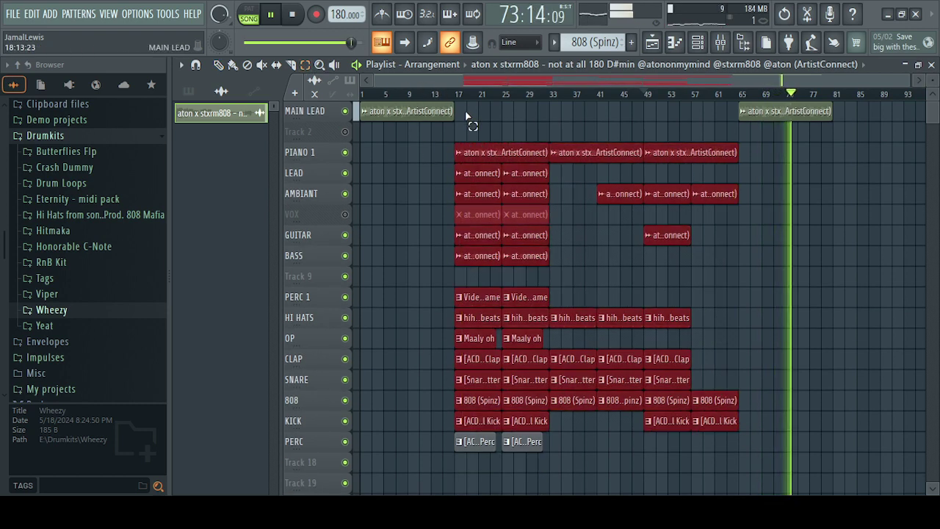
pyautogui.moveTo(463, 104); pyautogui.dragTo(829, 447)
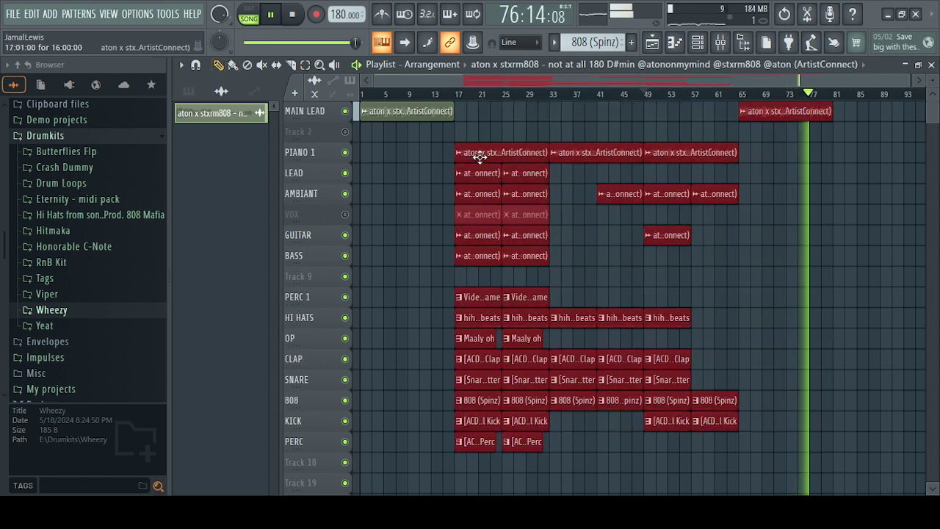
pyautogui.hotkey('ctrl', 'b')
pyautogui.moveTo(772, 174); pyautogui.dragTo(858, 186)
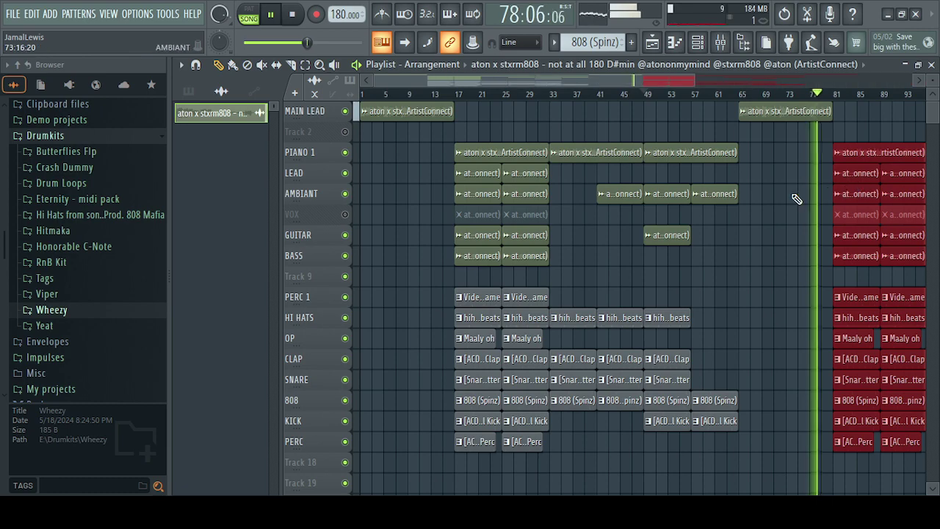
pyautogui.click(797, 198)
pyautogui.hscroll(-10, 695, 82)
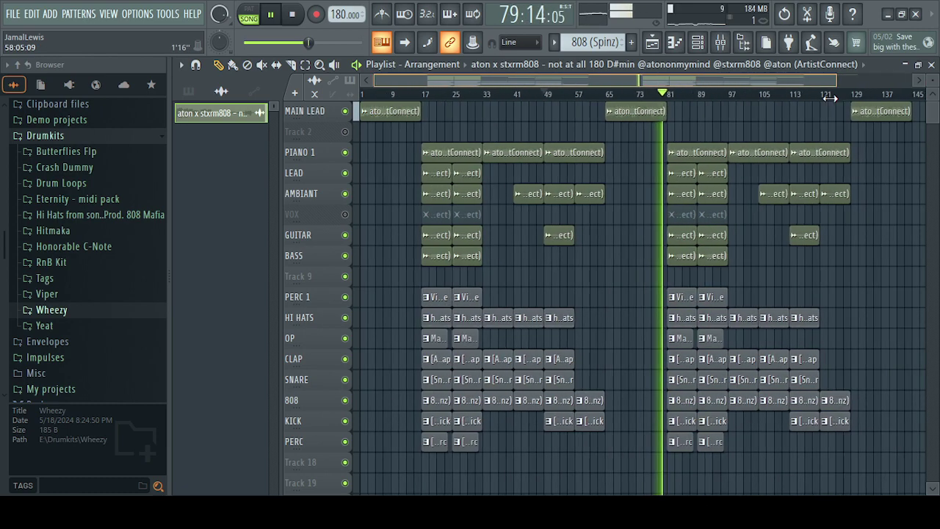
# Enlarge the playlist tracks and unmute the VOX track
pyautogui.scroll(5, 733, 156)
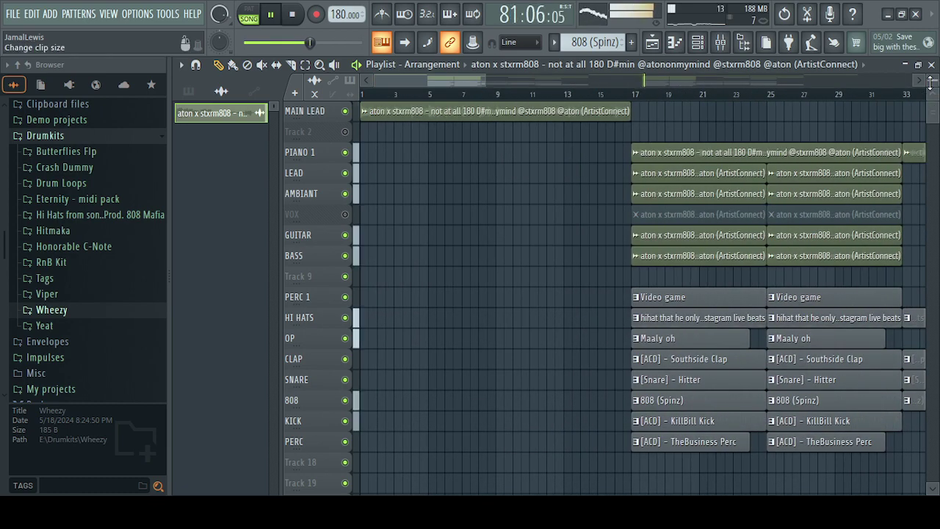
pyautogui.moveTo(930, 82); pyautogui.dragTo(931, 103)
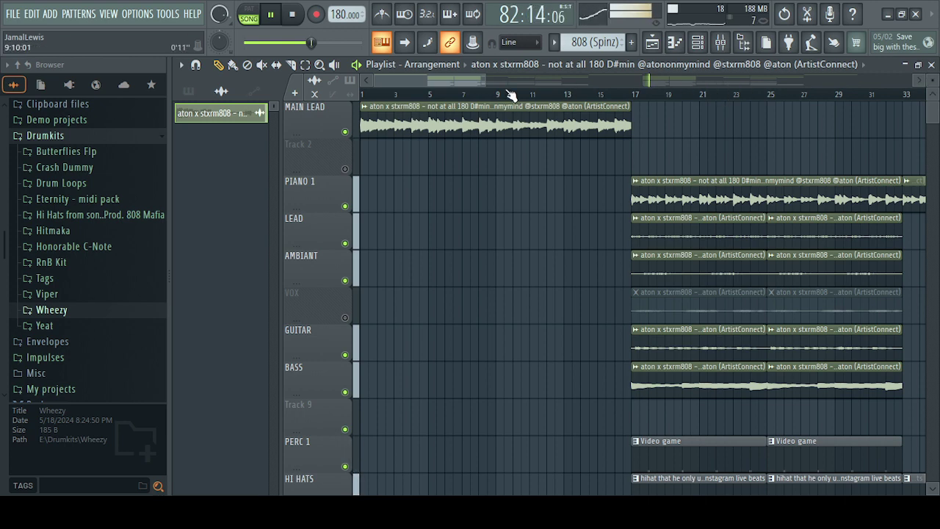
pyautogui.moveTo(487, 80); pyautogui.dragTo(456, 95)
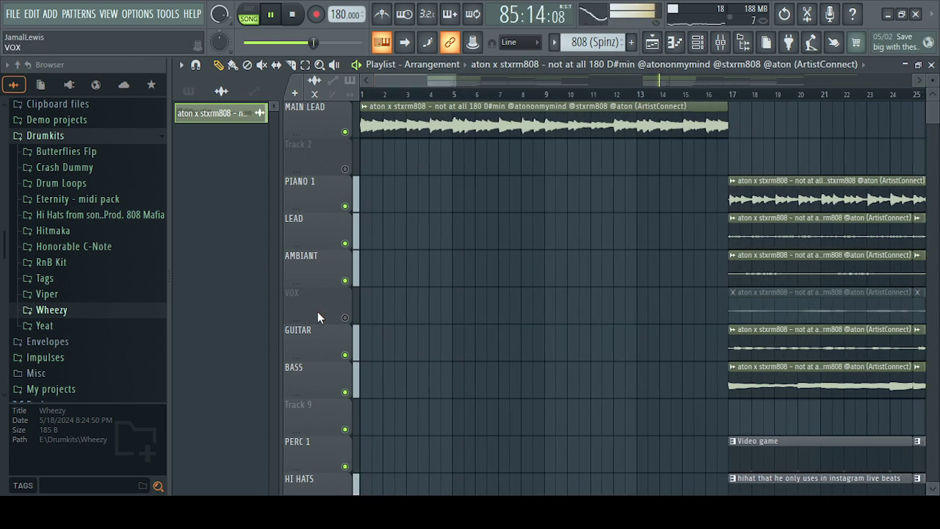
pyautogui.click(345, 318)
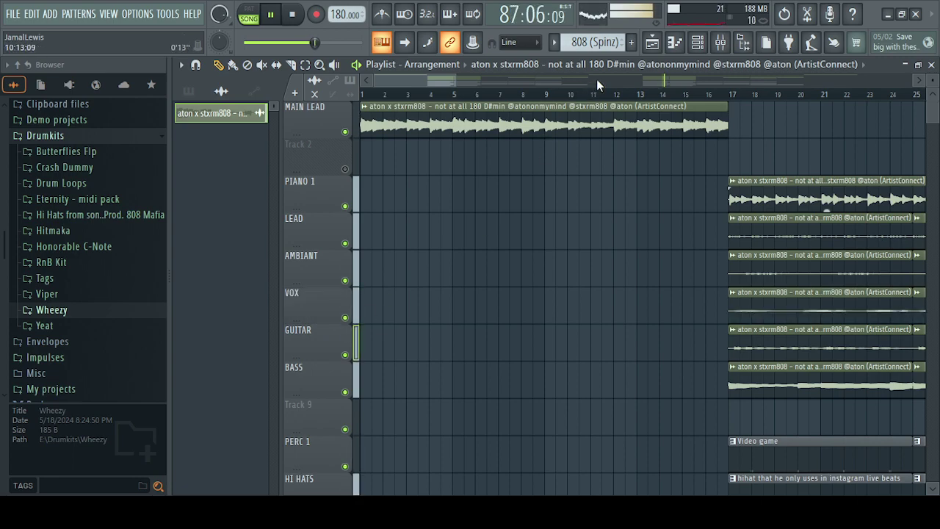
# Place the Pedro (efx1) sample from the Tags drumkit folder on Track 2 at bar 1 and unmute that track
pyautogui.moveTo(456, 80); pyautogui.dragTo(507, 86)
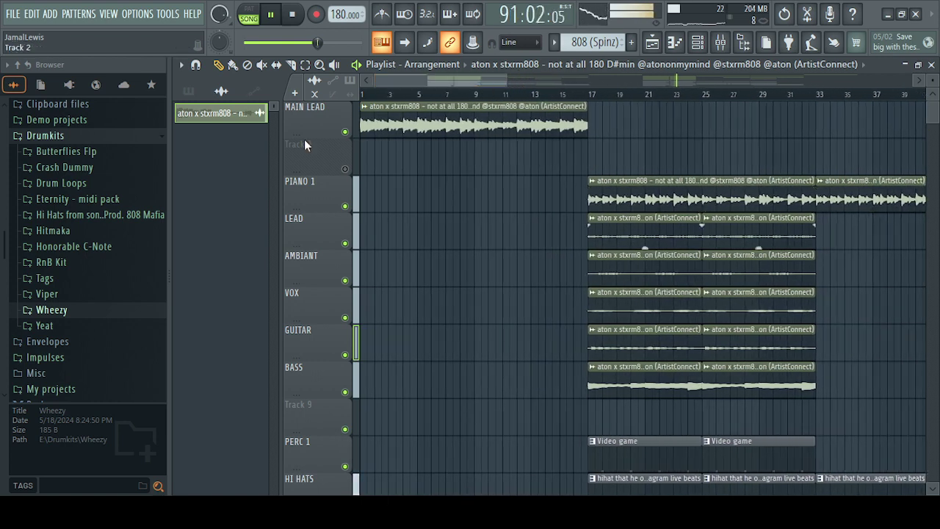
pyautogui.click(55, 294)
pyautogui.click(54, 217)
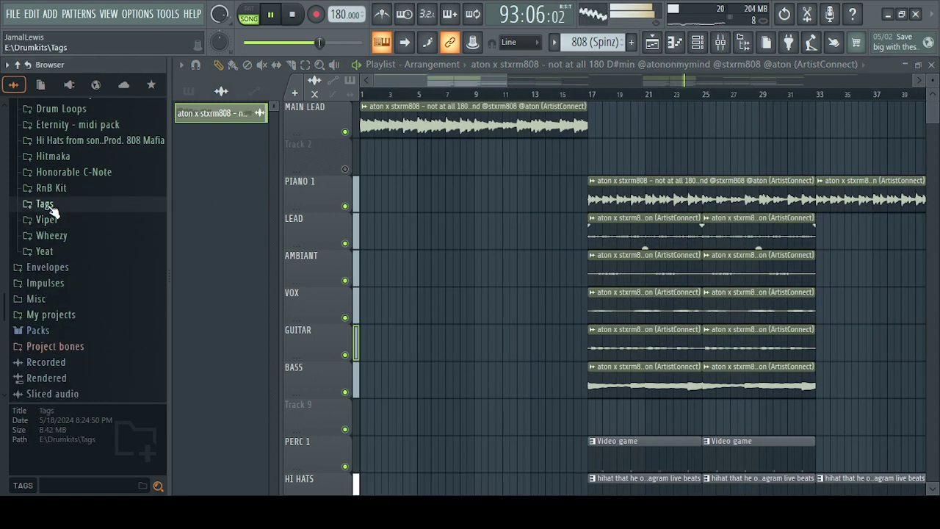
pyautogui.click(45, 204)
pyautogui.moveTo(84, 269); pyautogui.dragTo(76, 262)
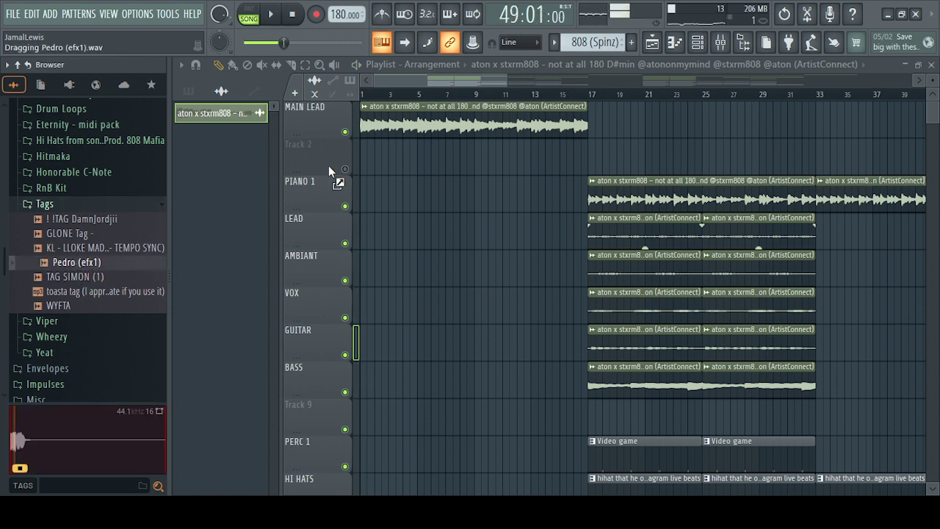
pyautogui.moveTo(328, 165); pyautogui.dragTo(434, 152)
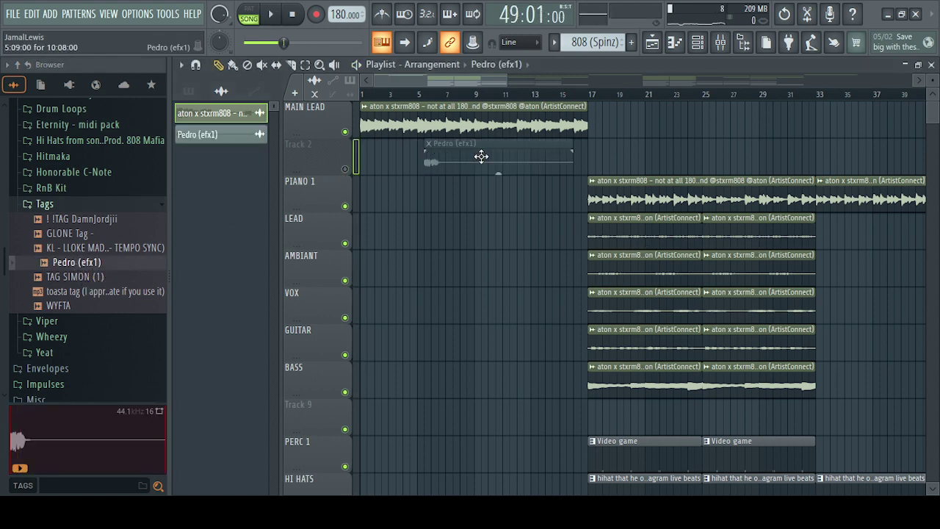
pyautogui.click(346, 169)
# Play the intro with the tag from bar 1 and inspect the Pedro (efx1) clip's channel settings
pyautogui.press('space')
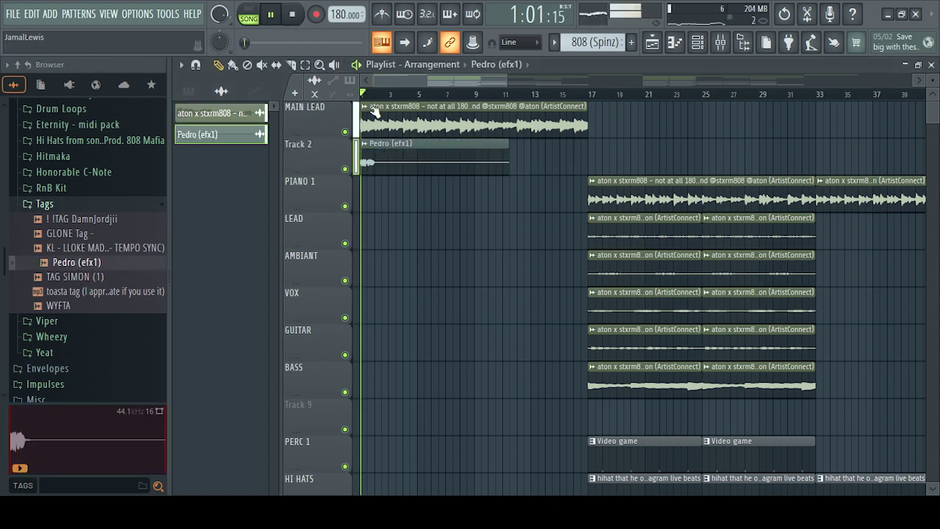
pyautogui.doubleClick(398, 165)
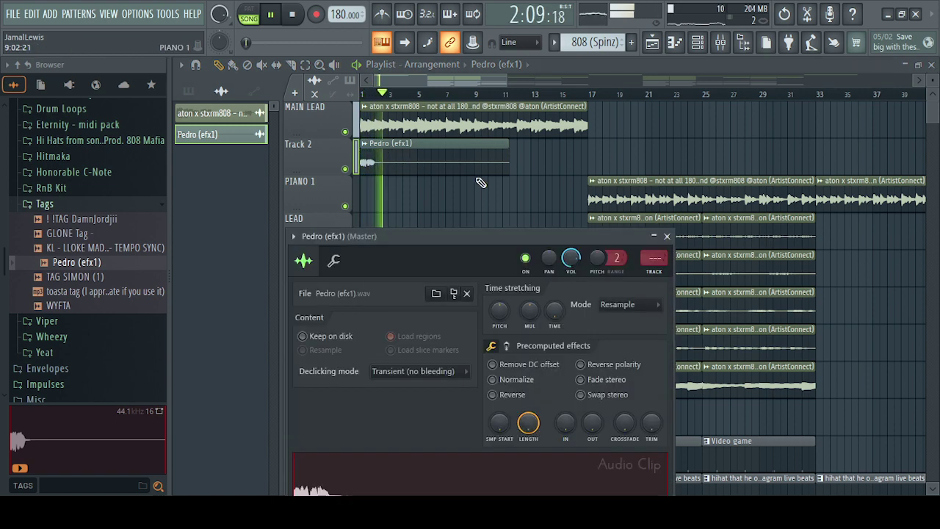
pyautogui.click(667, 236)
pyautogui.press('space')
# Load the PG - Straight Drop Master mixer preset onto the Master track
pyautogui.click(720, 42)
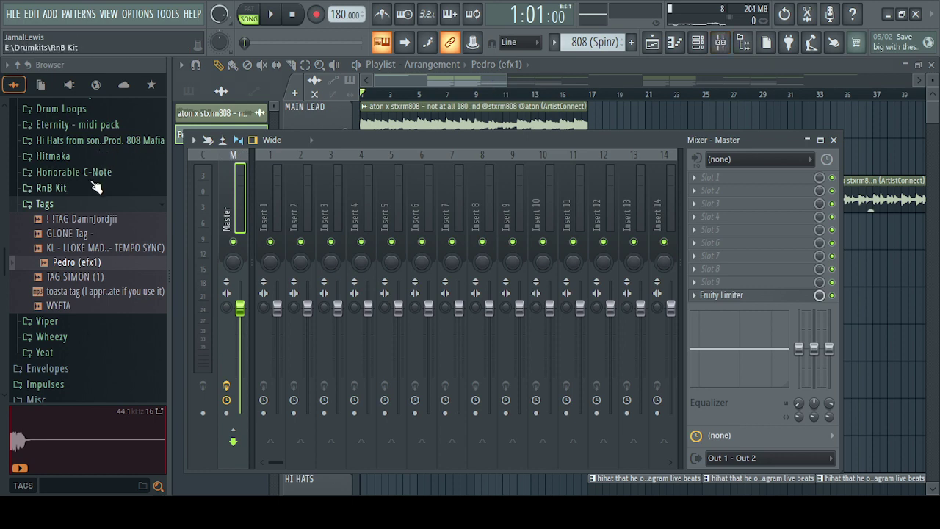
pyautogui.click(40, 203)
pyautogui.scroll(5, 67, 189)
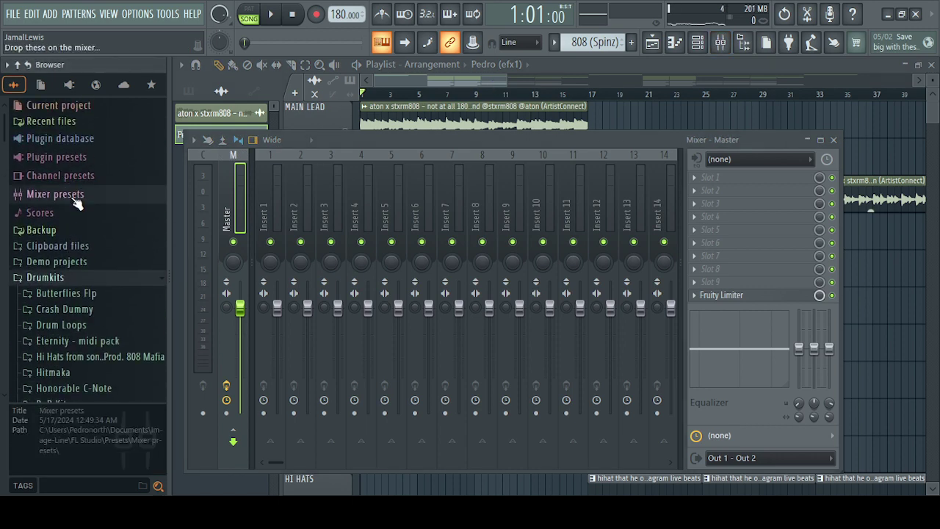
pyautogui.click(74, 195)
pyautogui.moveTo(55, 228); pyautogui.dragTo(226, 189)
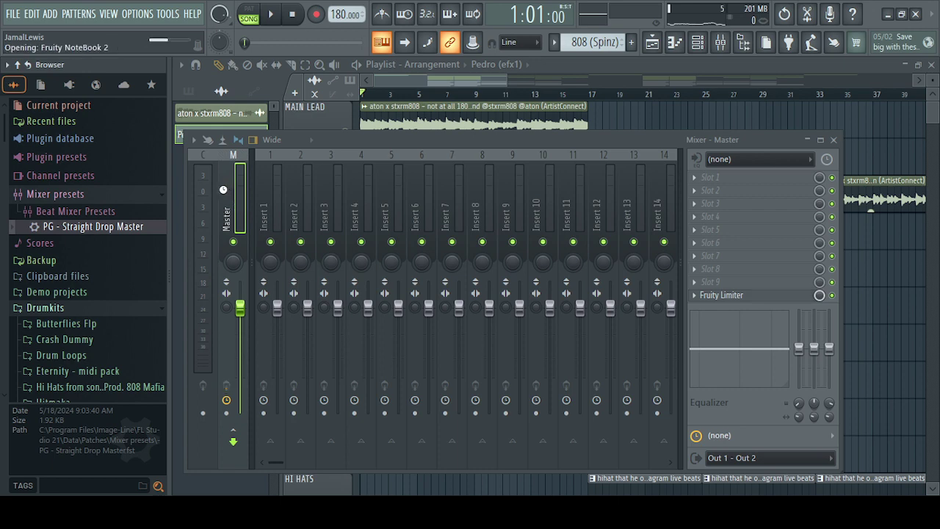
# Play the arrangement from the start while checking the master levels in the mixer and the MAIN LEAD clip's channel settings
pyautogui.press('space')
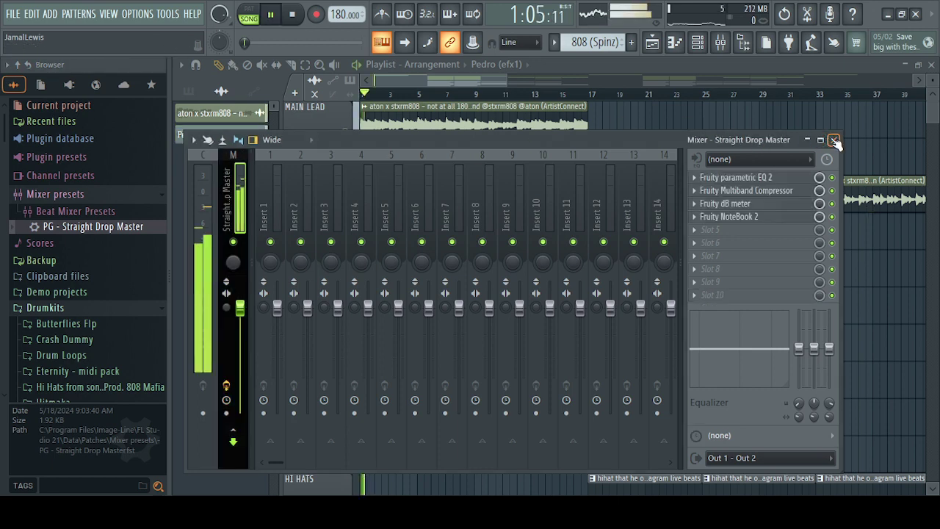
pyautogui.click(834, 140)
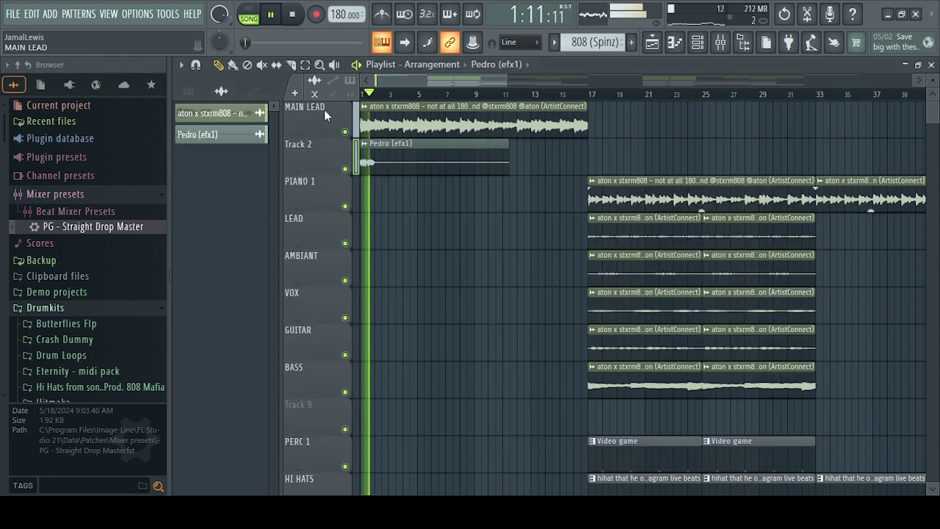
pyautogui.click(721, 47)
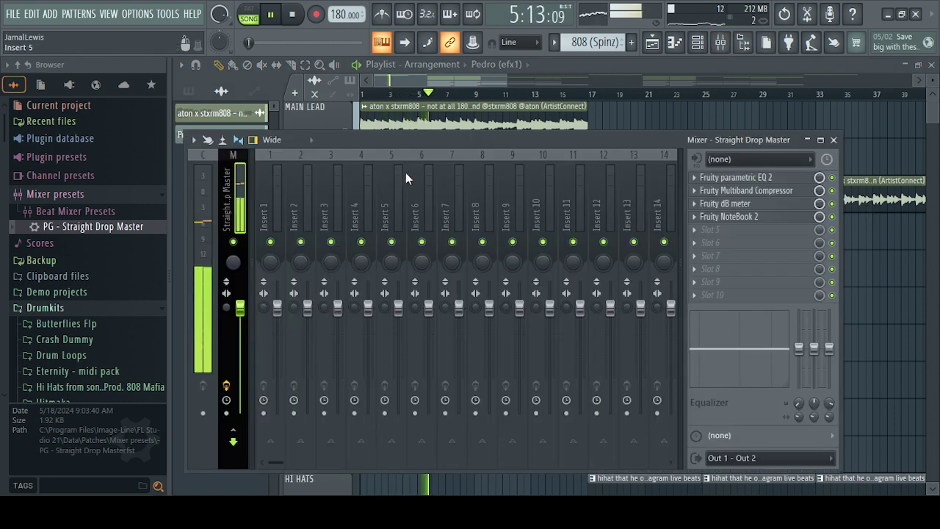
pyautogui.moveTo(411, 142); pyautogui.dragTo(558, 205)
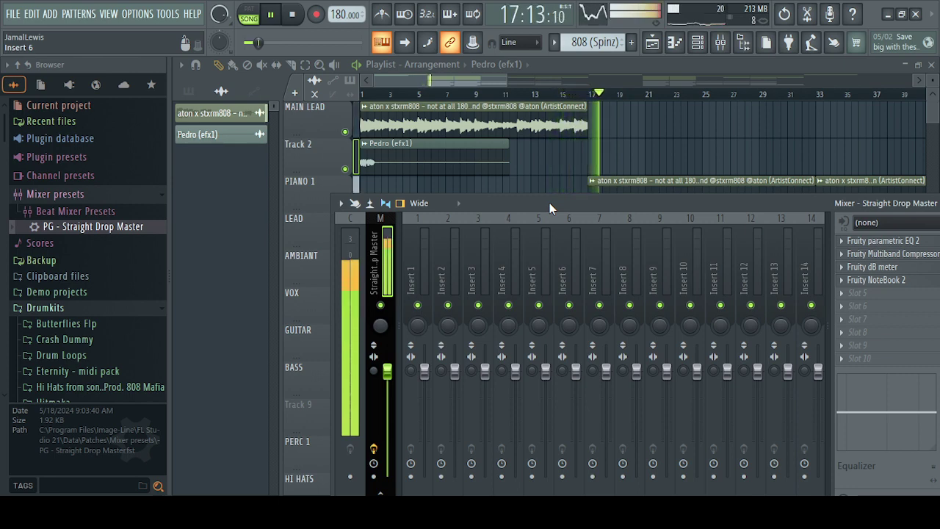
pyautogui.moveTo(895, 206); pyautogui.dragTo(596, 224)
pyautogui.click(676, 220)
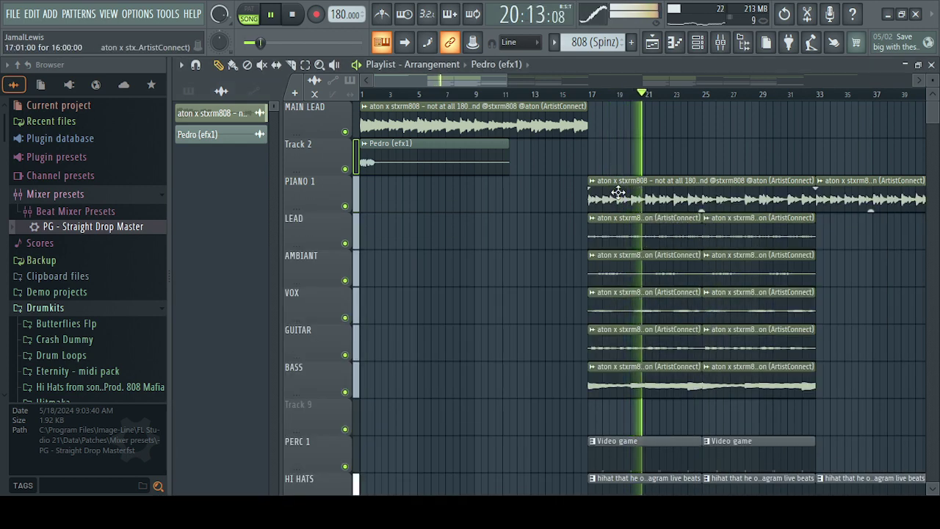
pyautogui.doubleClick(512, 127)
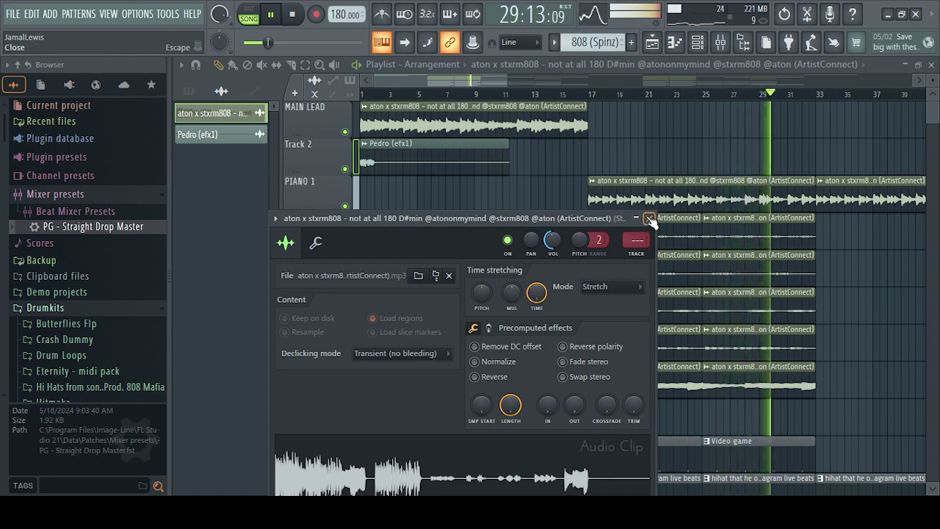
pyautogui.click(649, 218)
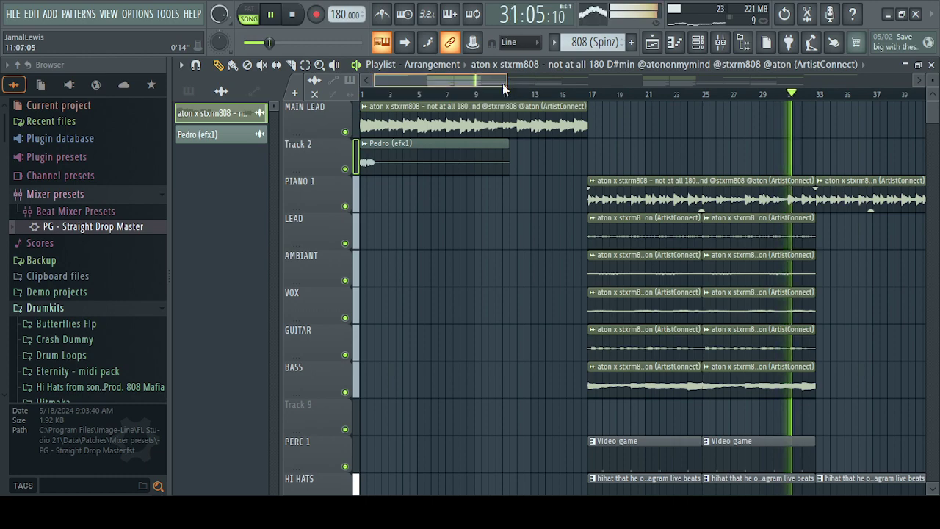
# Shrink the playlist tracks to compact height, stop playback and review the whole arrangement from MAIN LEAD to PERC
pyautogui.moveTo(507, 80); pyautogui.dragTo(919, 83)
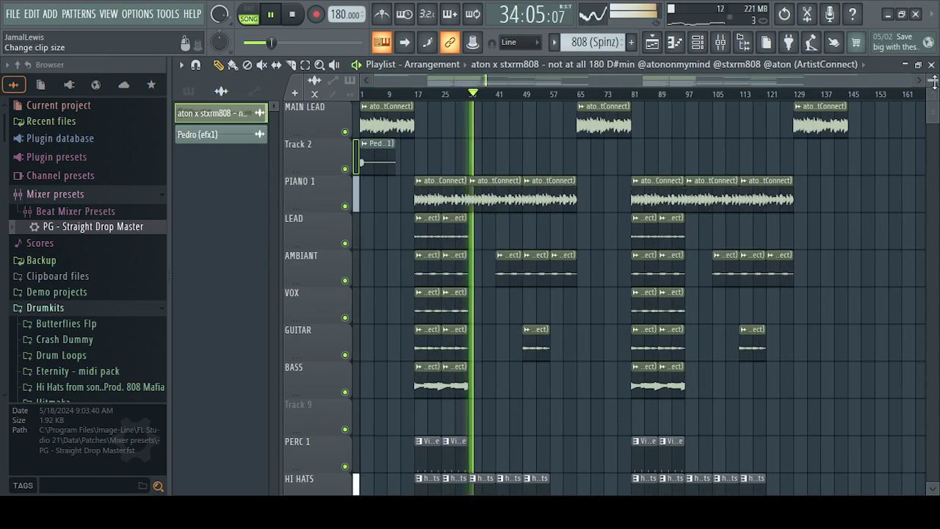
pyautogui.moveTo(920, 124); pyautogui.dragTo(919, 92)
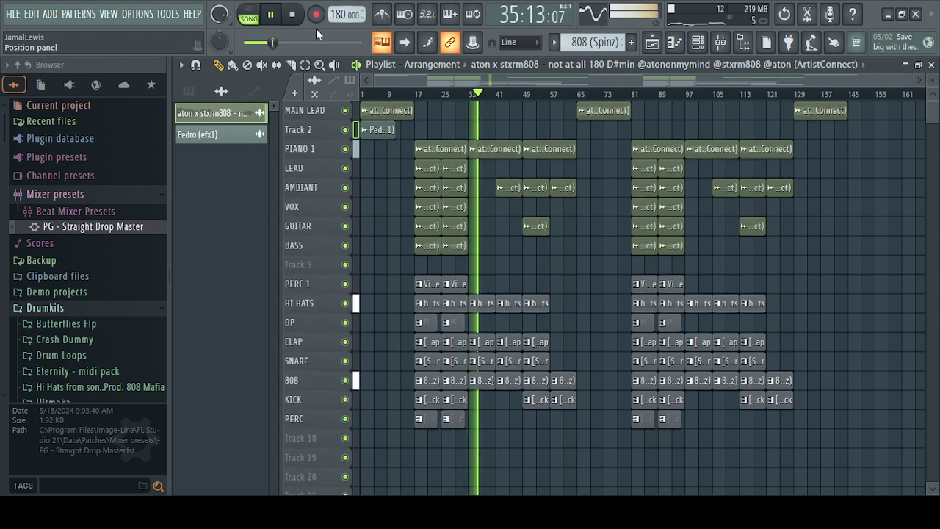
pyautogui.click(292, 14)
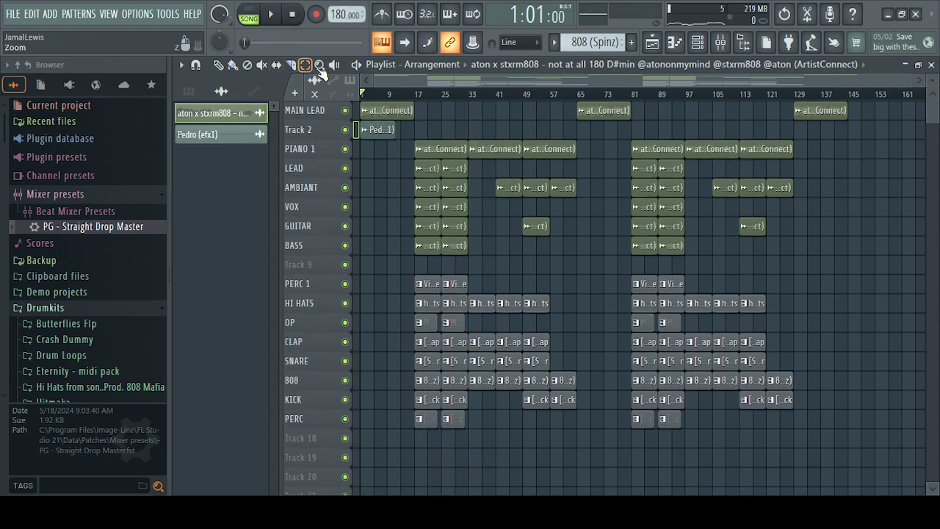
pyautogui.moveTo(851, 106); pyautogui.dragTo(225, 423)
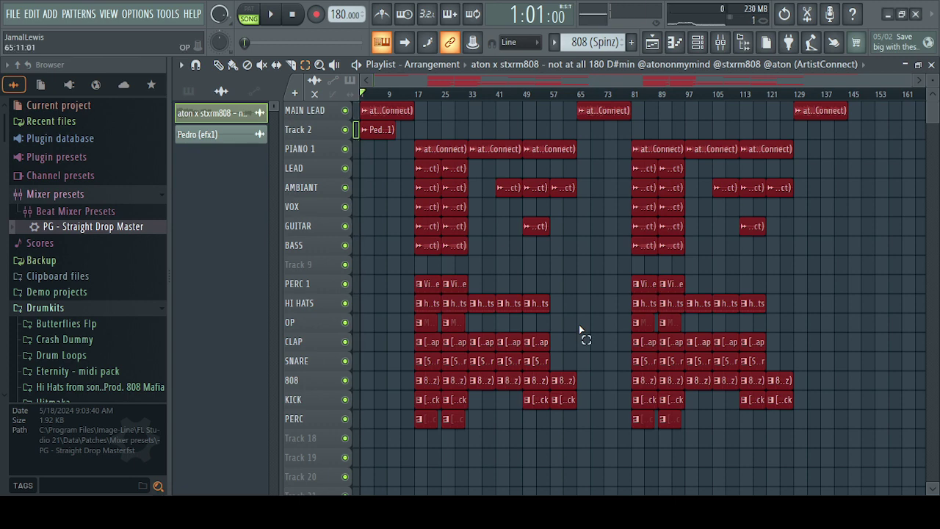
pyautogui.click(610, 294)
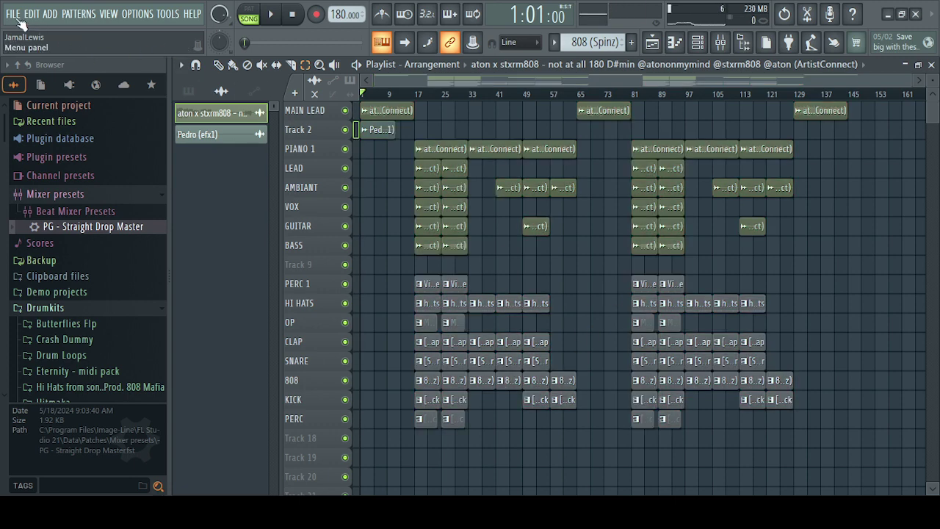